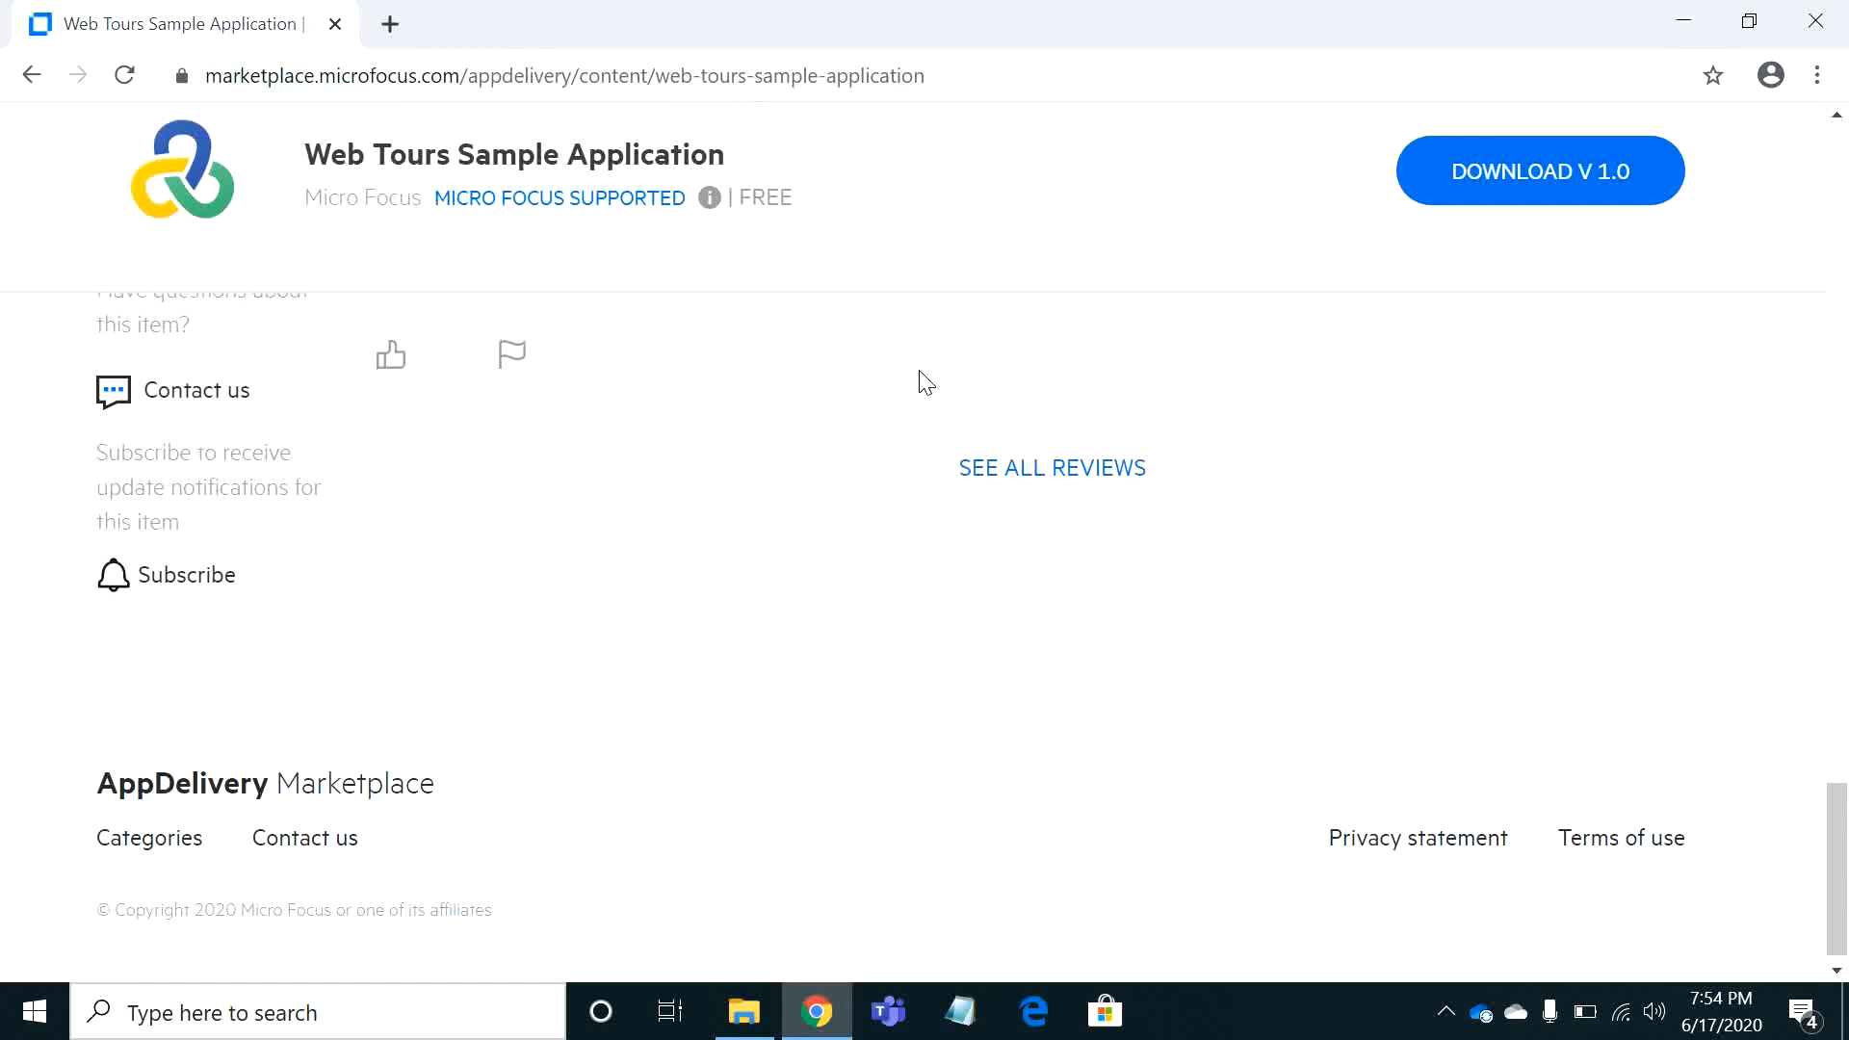
Review the Web Tours Sample Application marketplace page, including its web address and download option
scroll(924, 383, "up", 3)
scroll(924, 382, "up", 10)
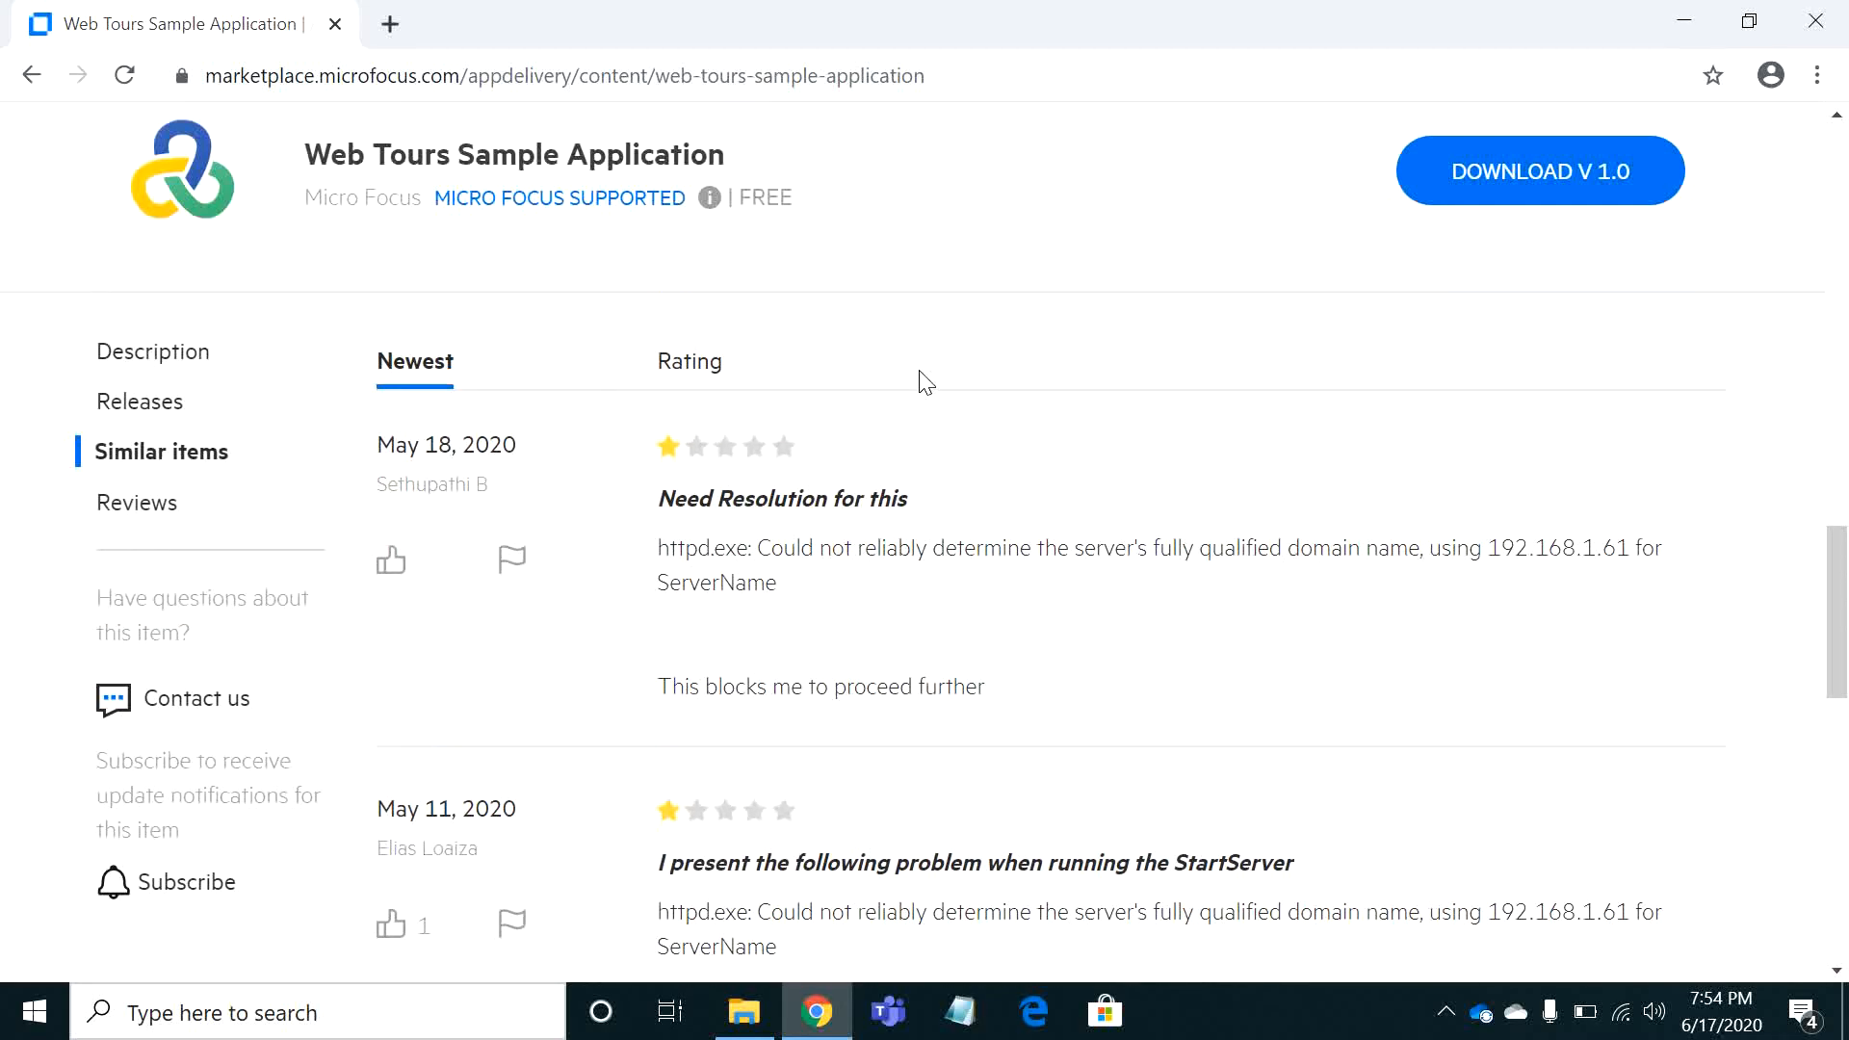
scroll(925, 382, "up", 2)
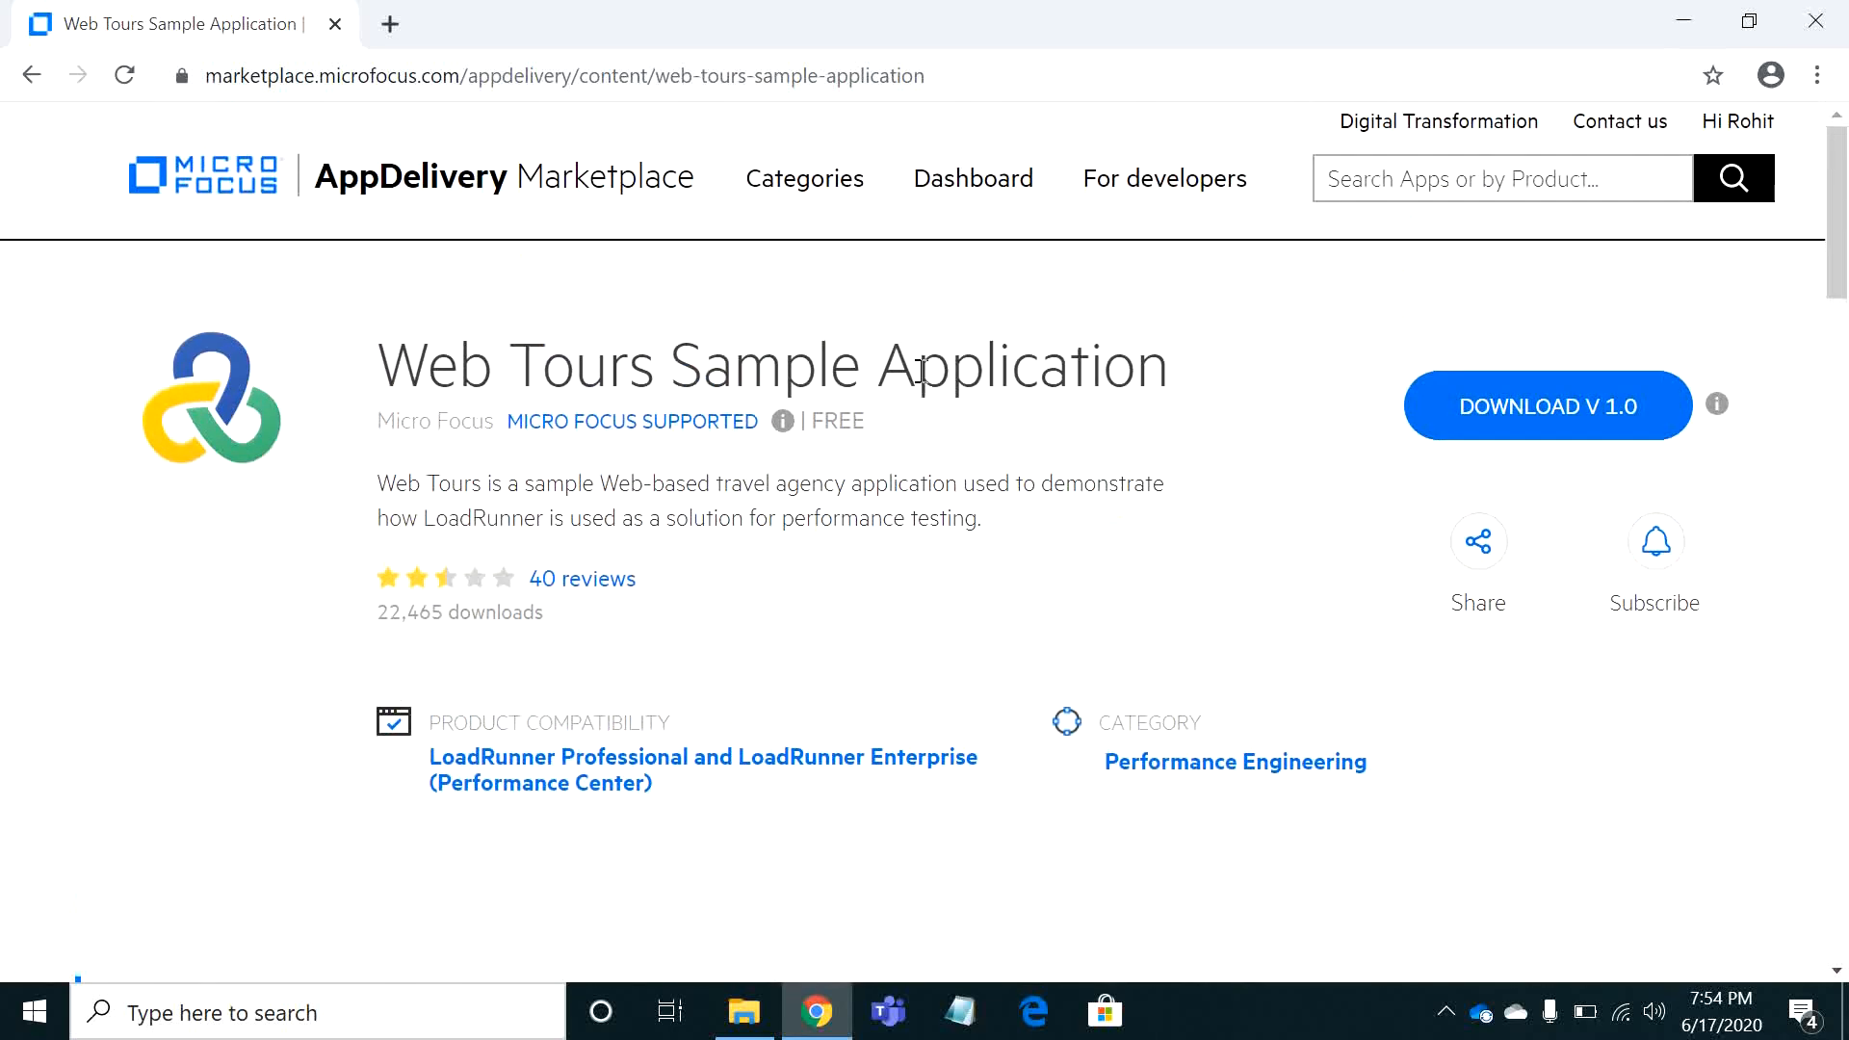
double_click(945, 88)
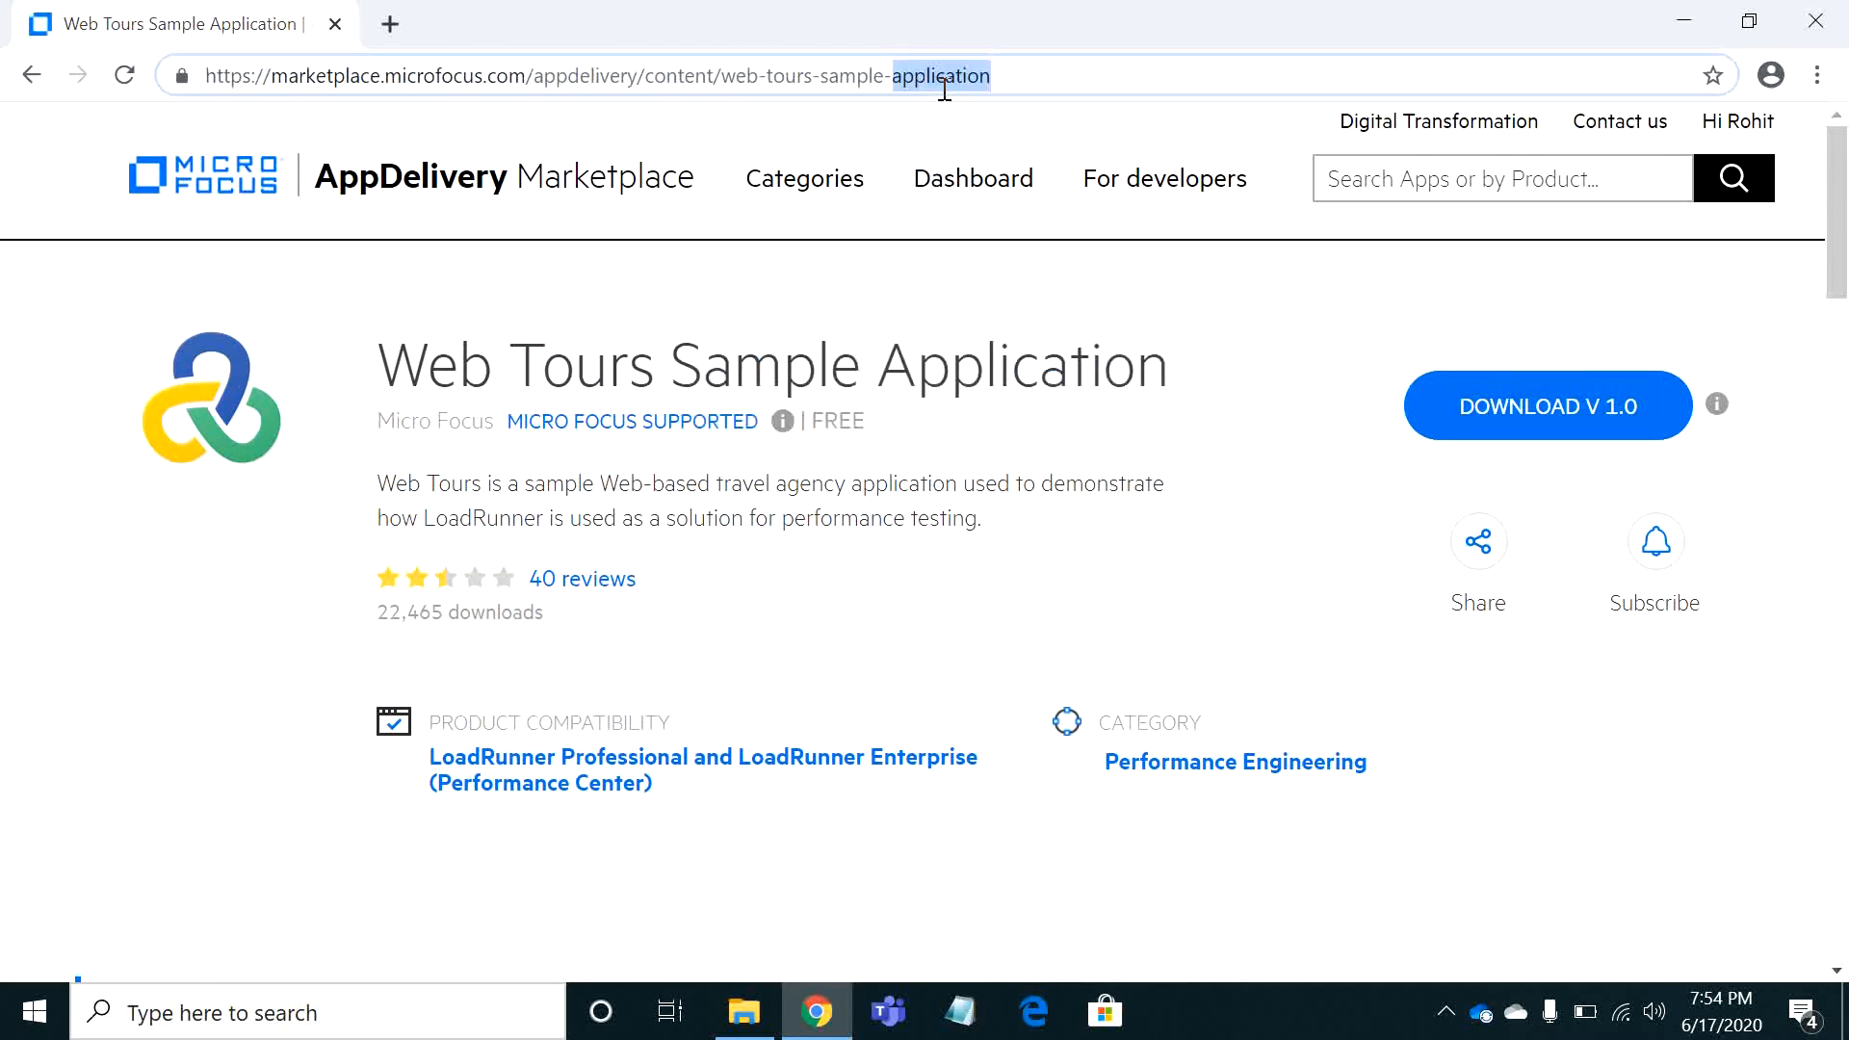
left_click(1219, 367)
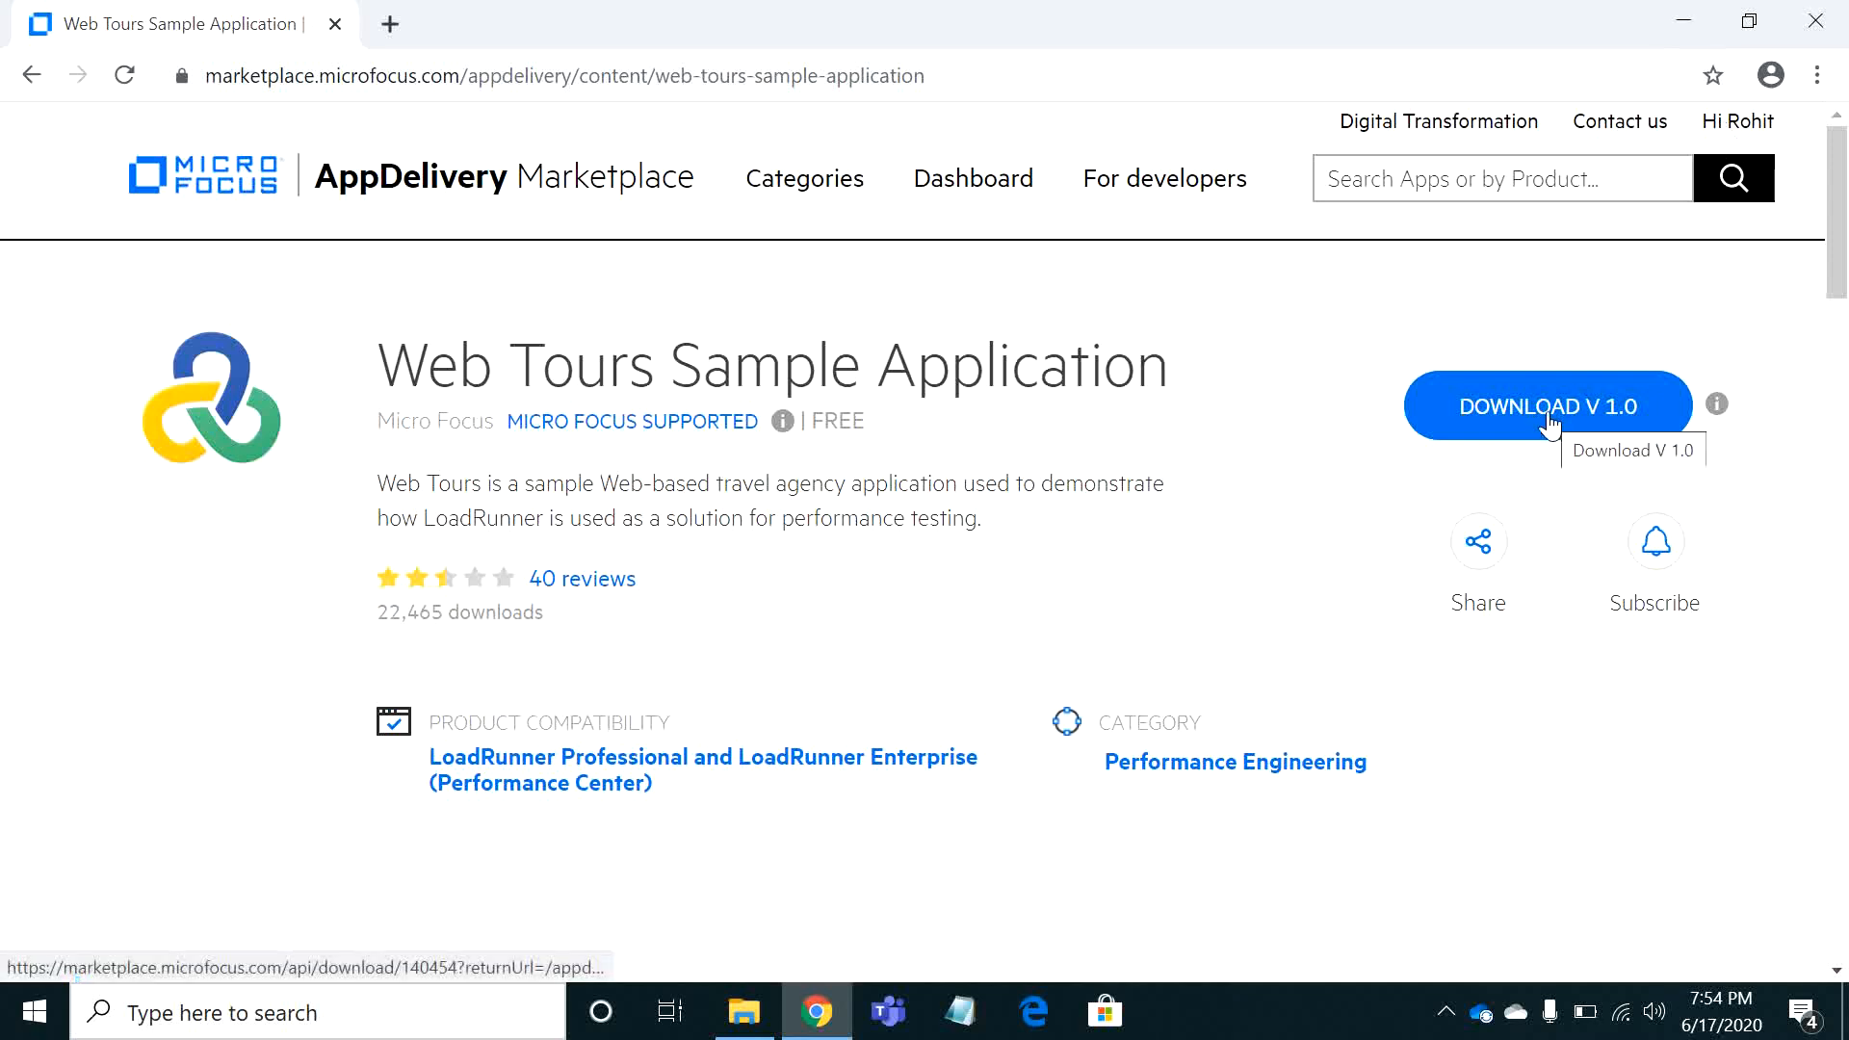
Switch to File Explorer and install Strawberry Perl from strawberry-perl-5.10.1.0 in the Web Tours 1.0 folder, accepting the license terms
left_click(759, 1024)
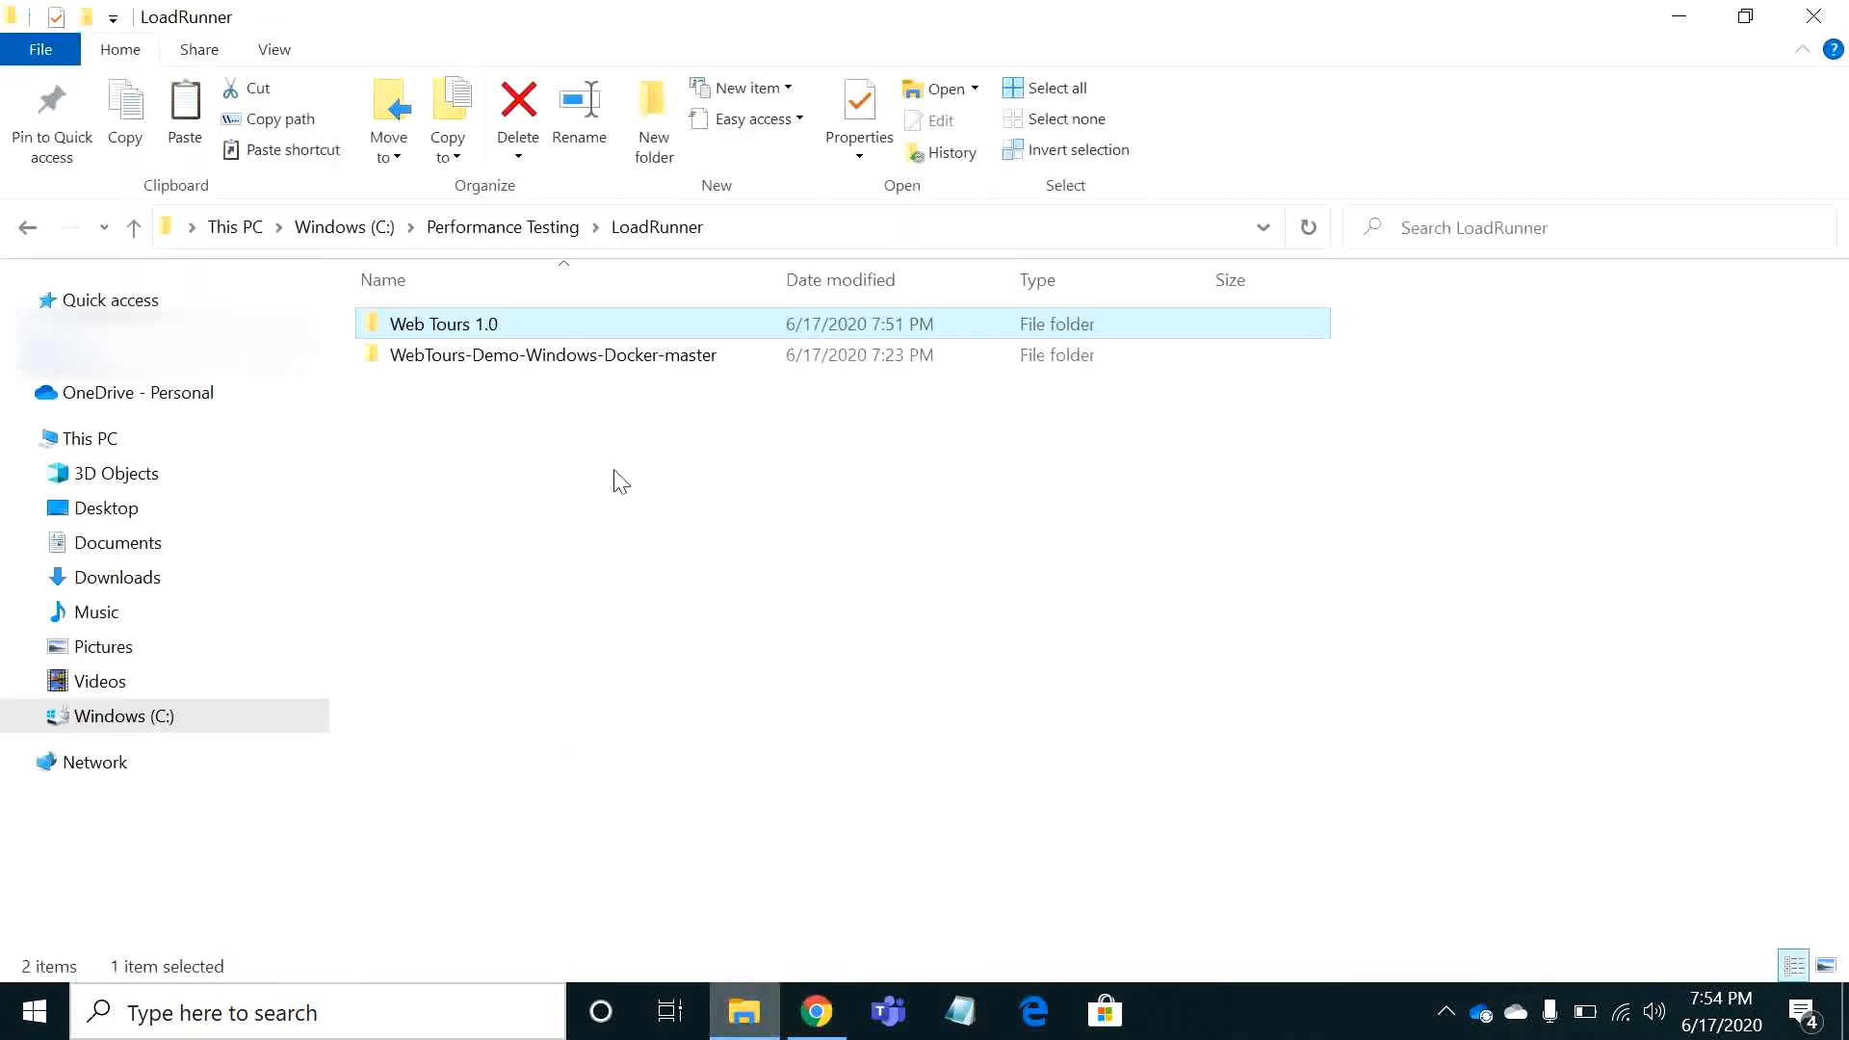
double_click(507, 330)
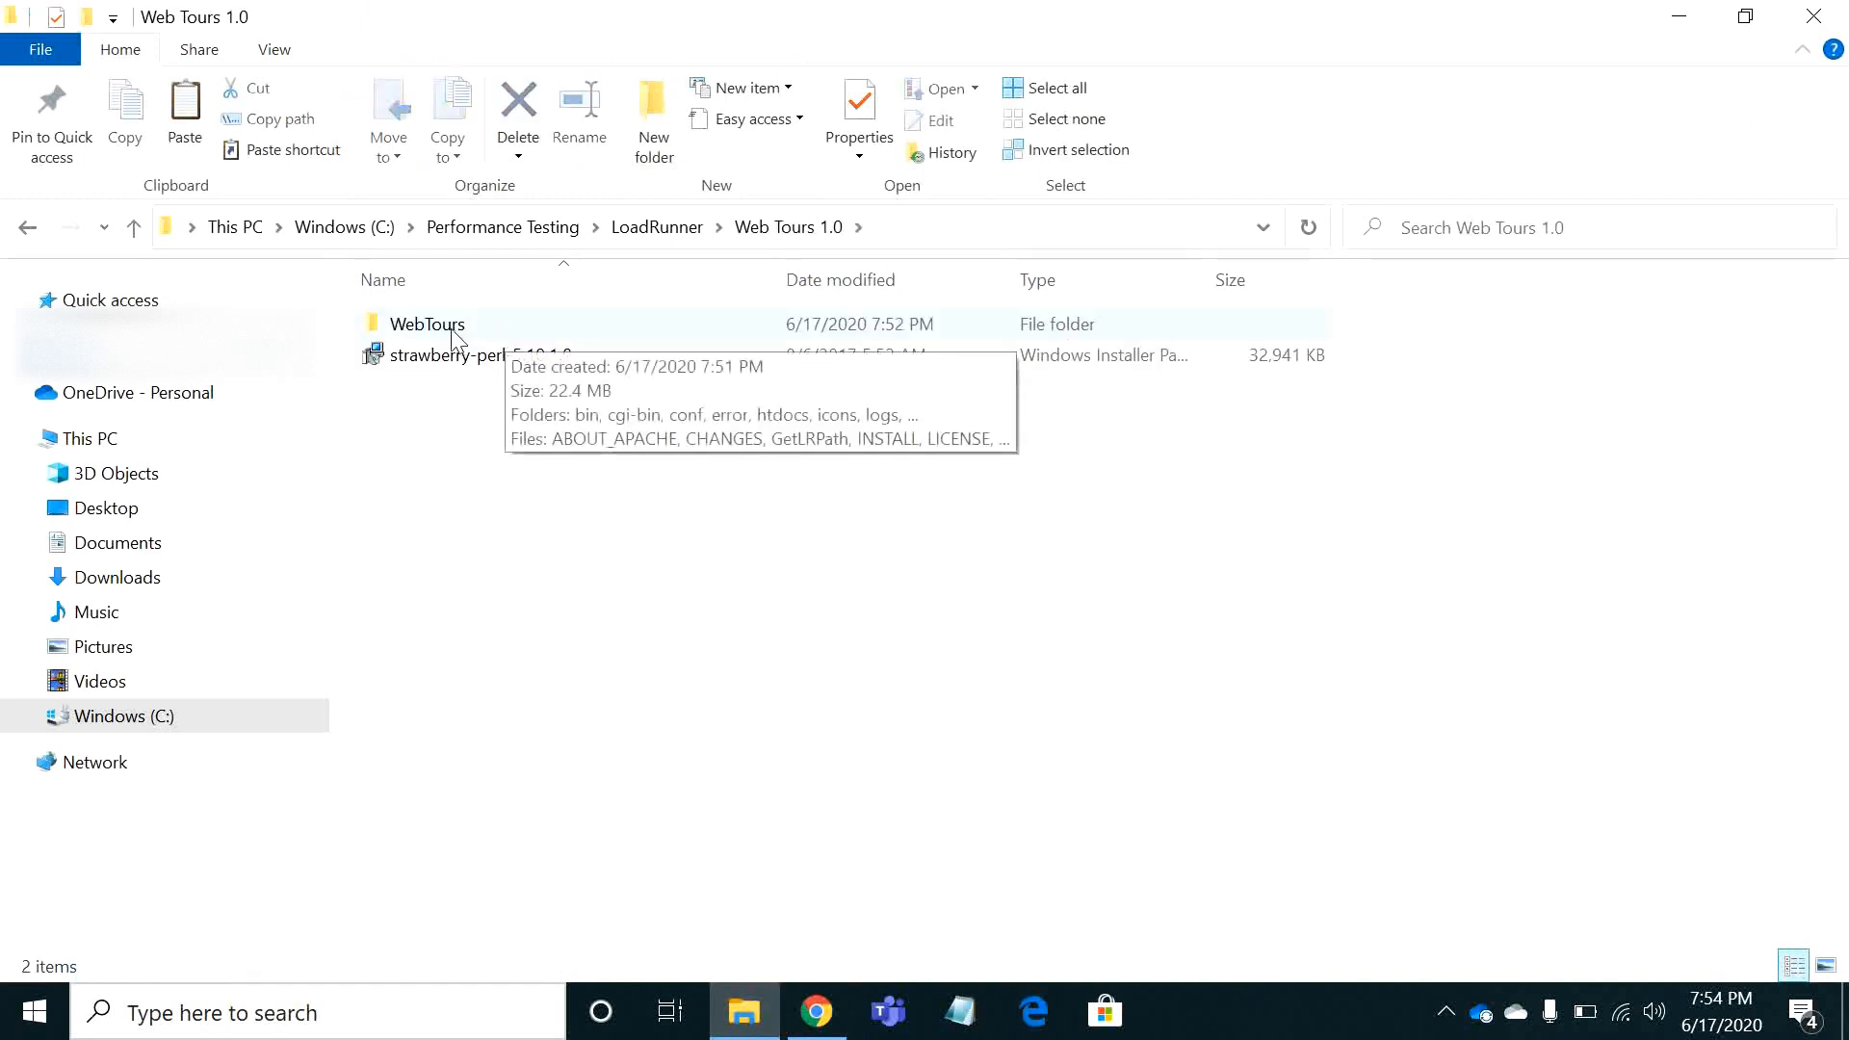
double_click(495, 356)
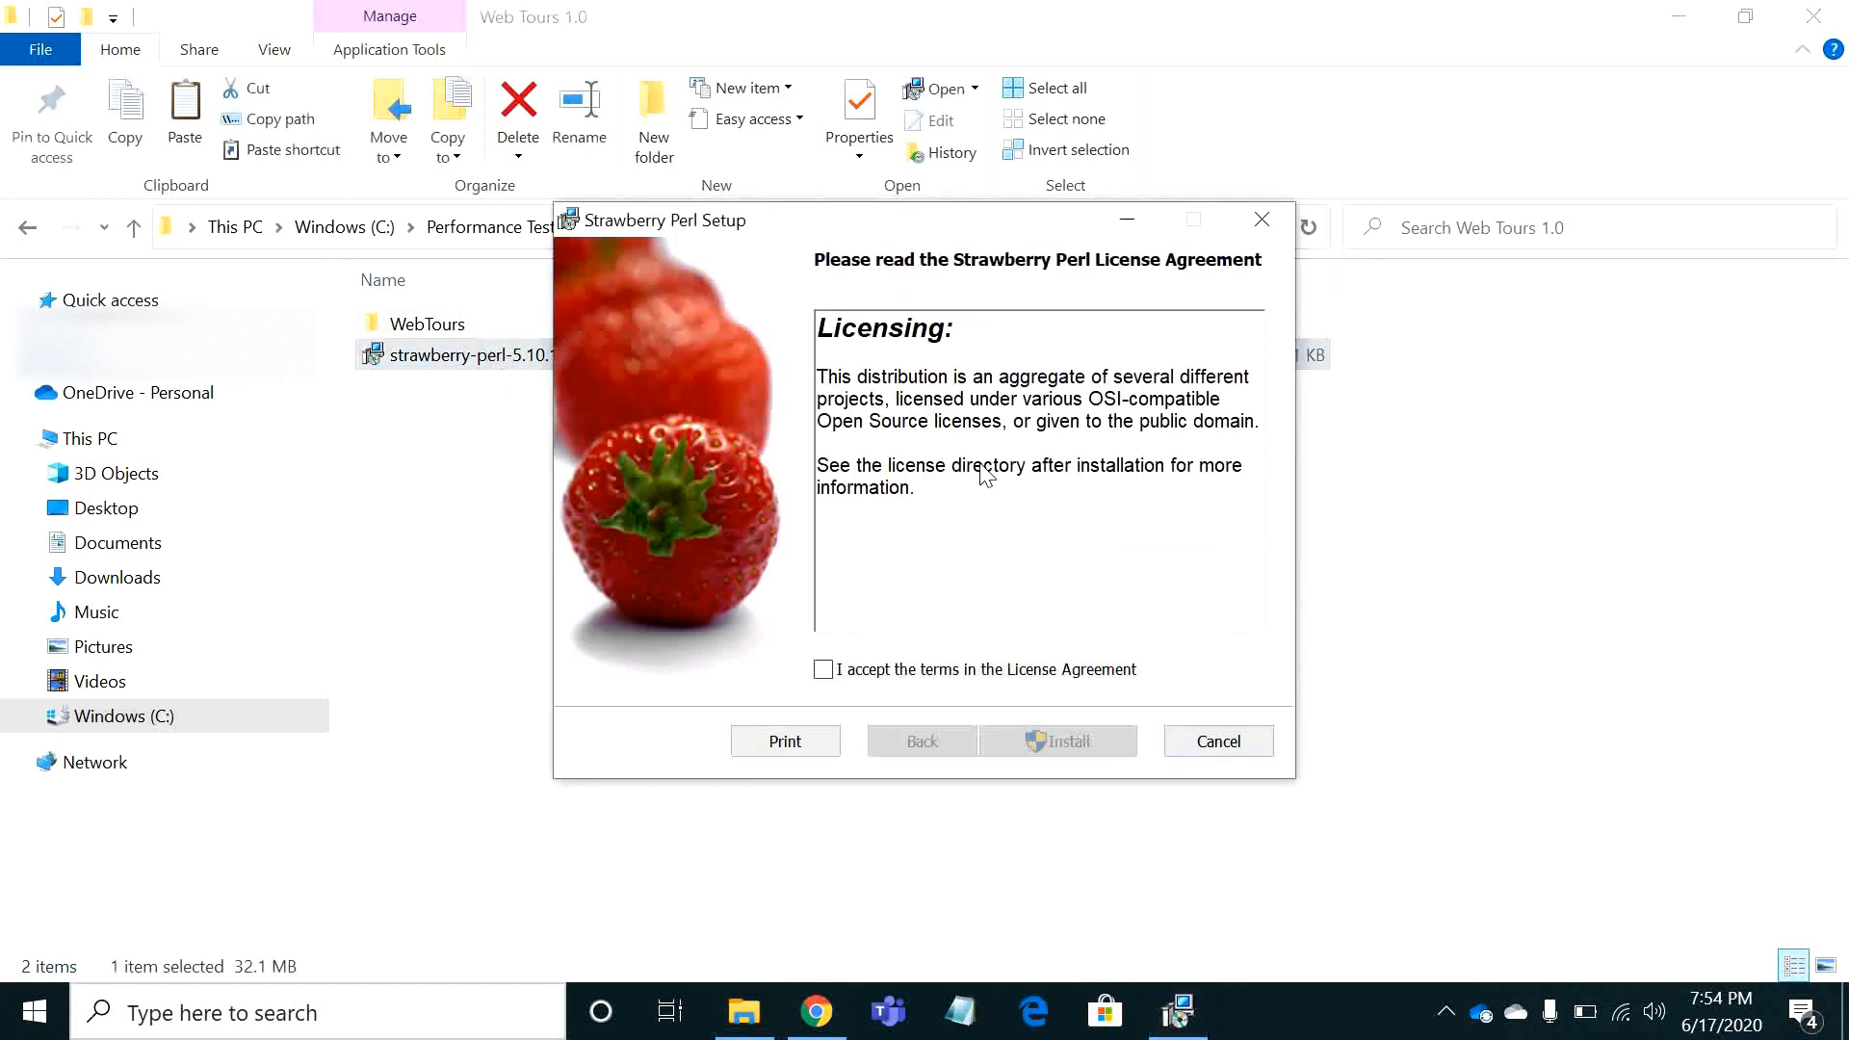
left_click(955, 677)
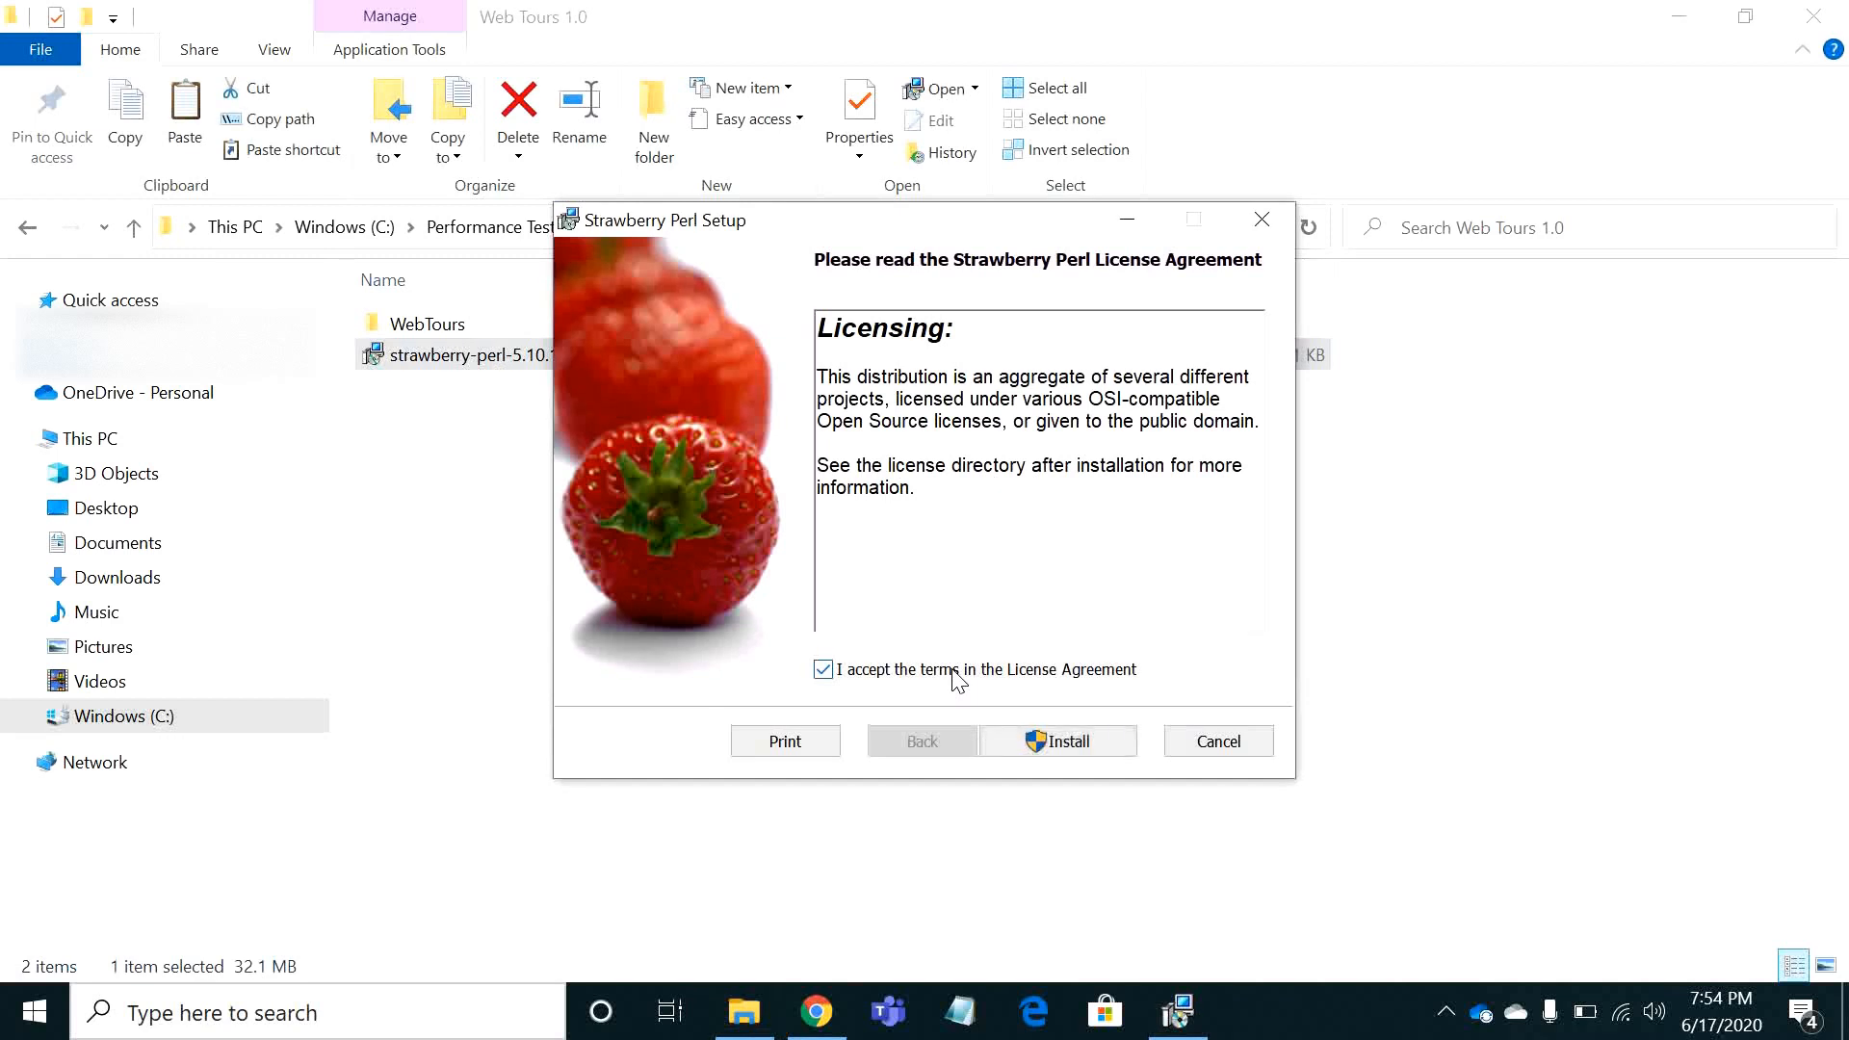
left_click(1068, 741)
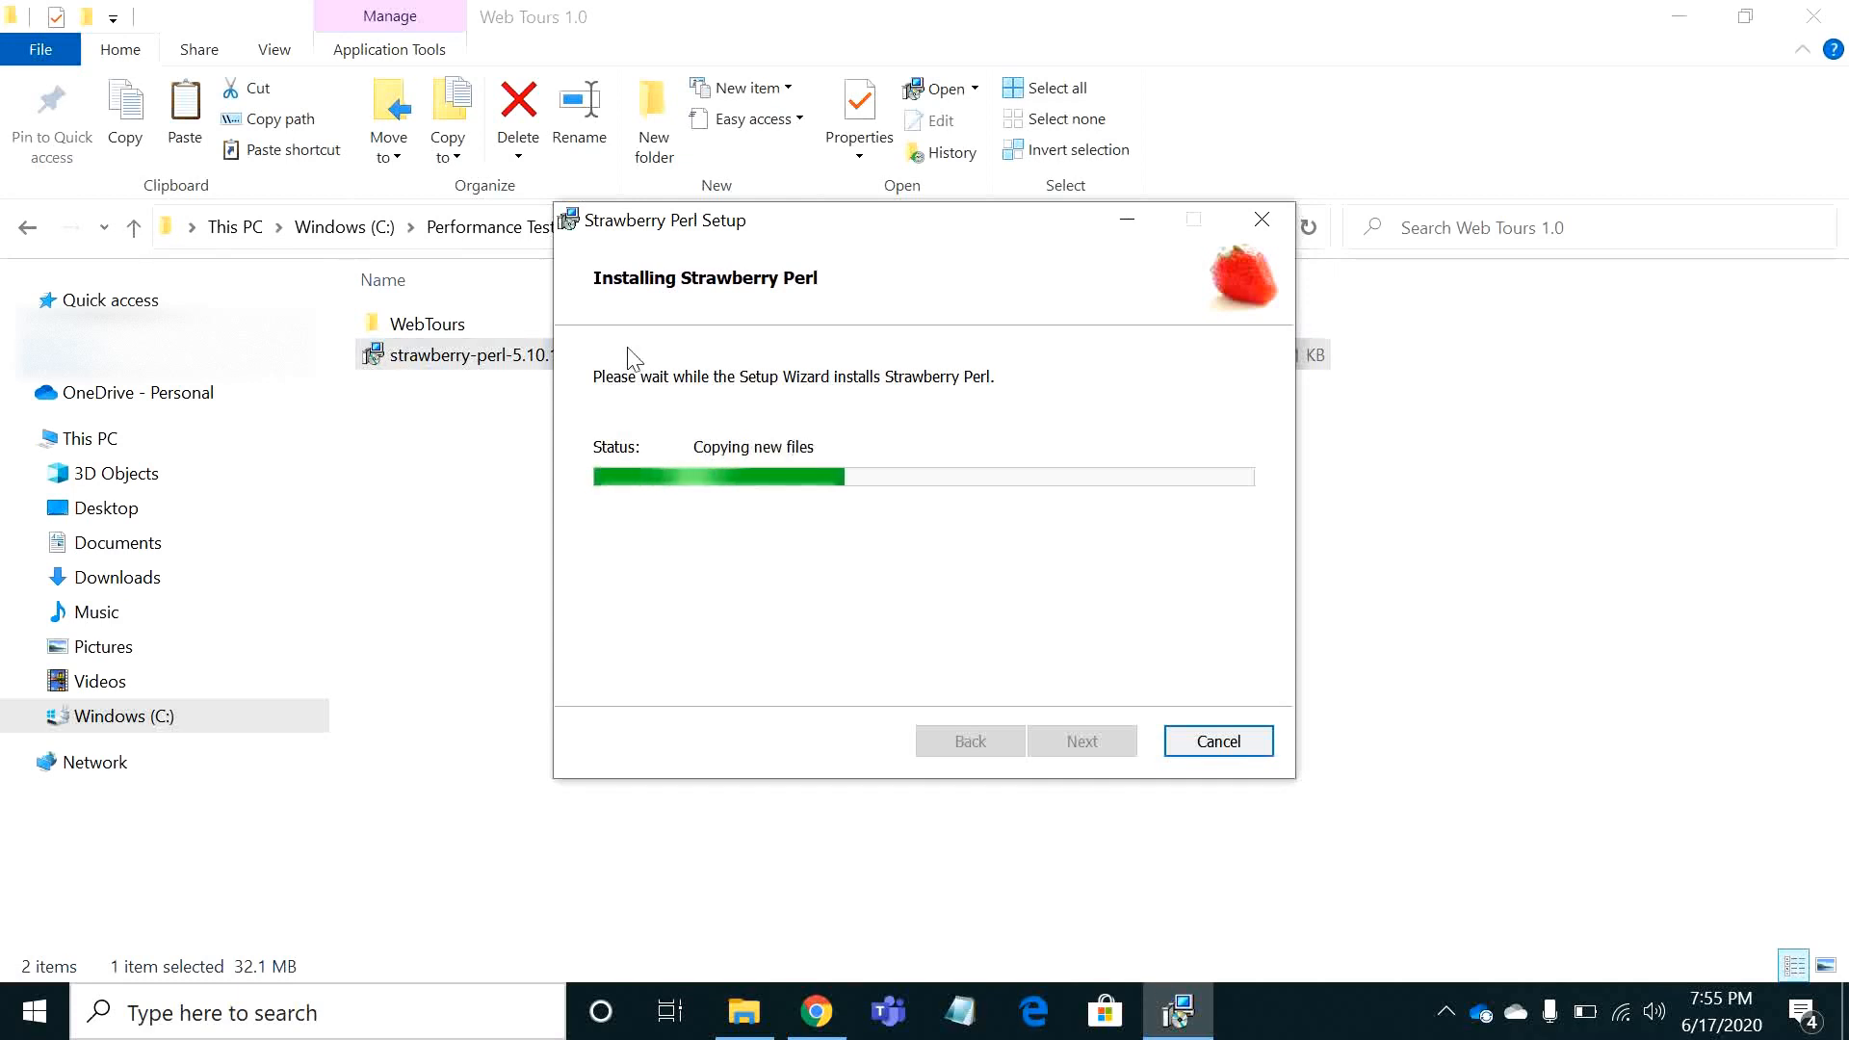
left_click_drag(817, 232, 1113, 236)
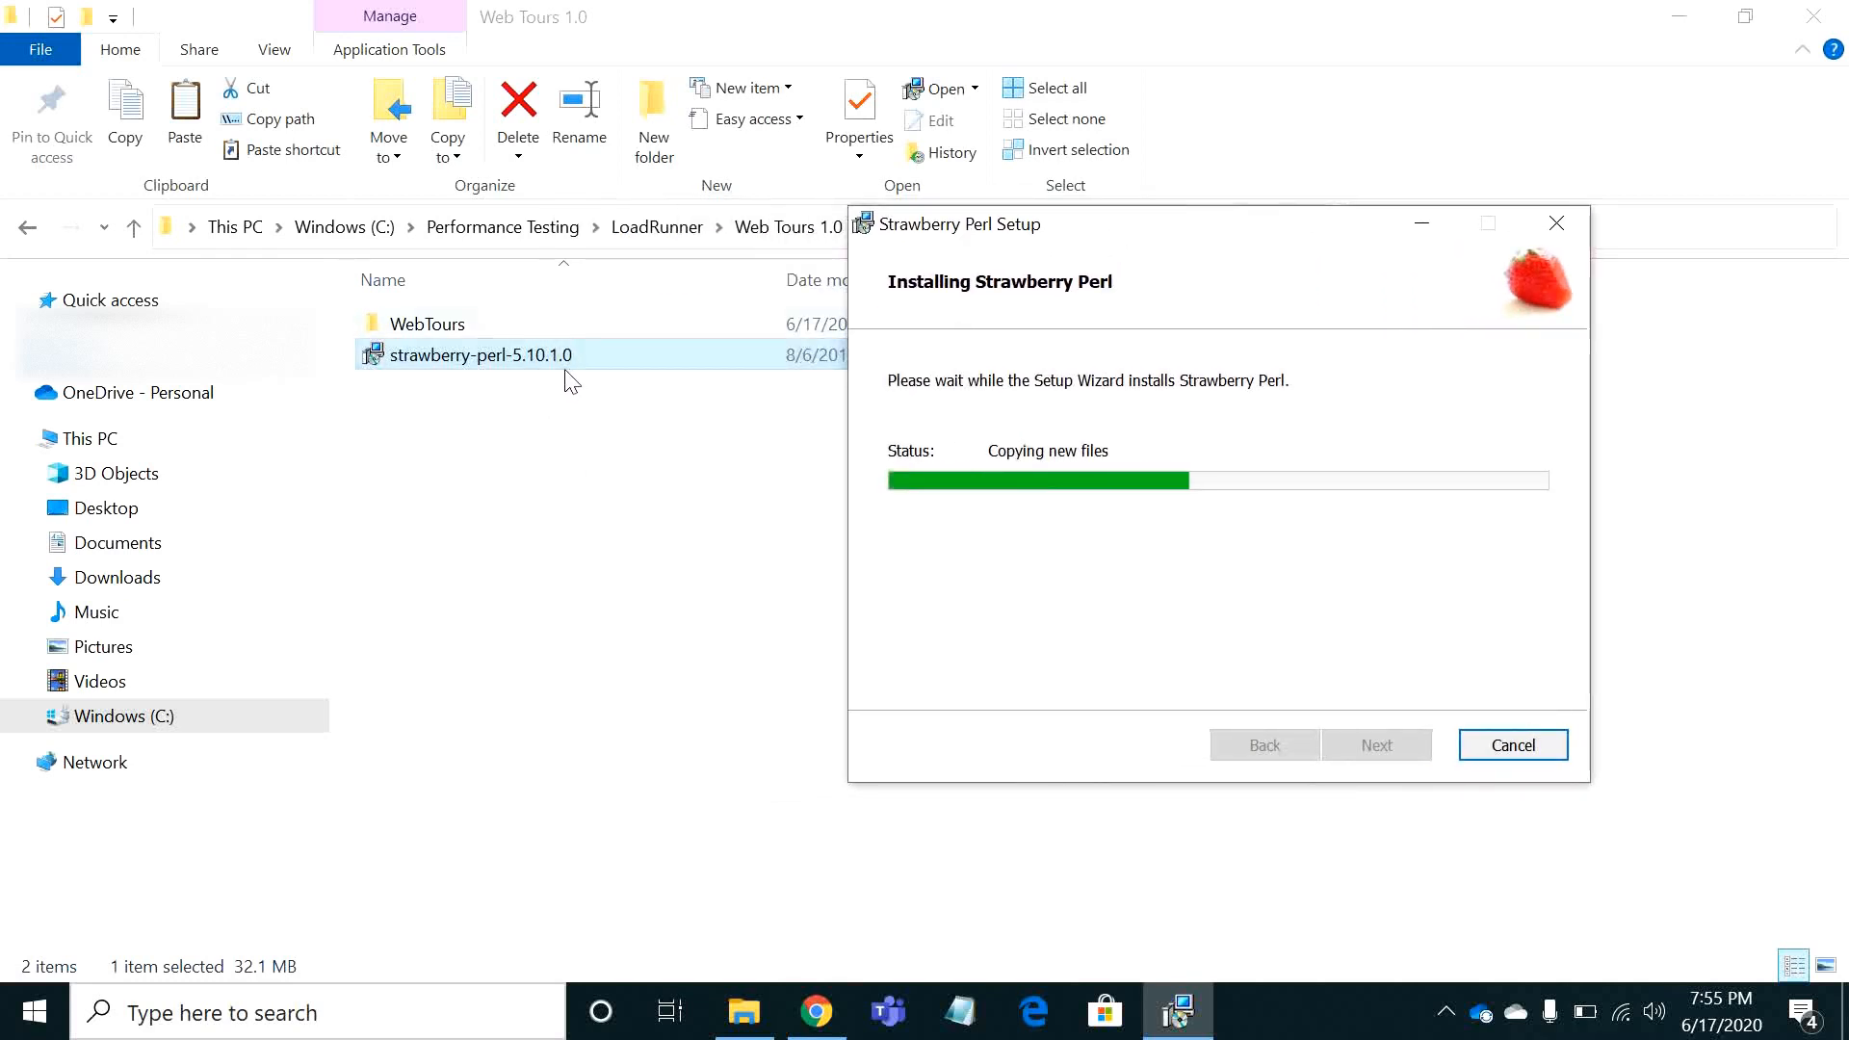
left_click(996, 488)
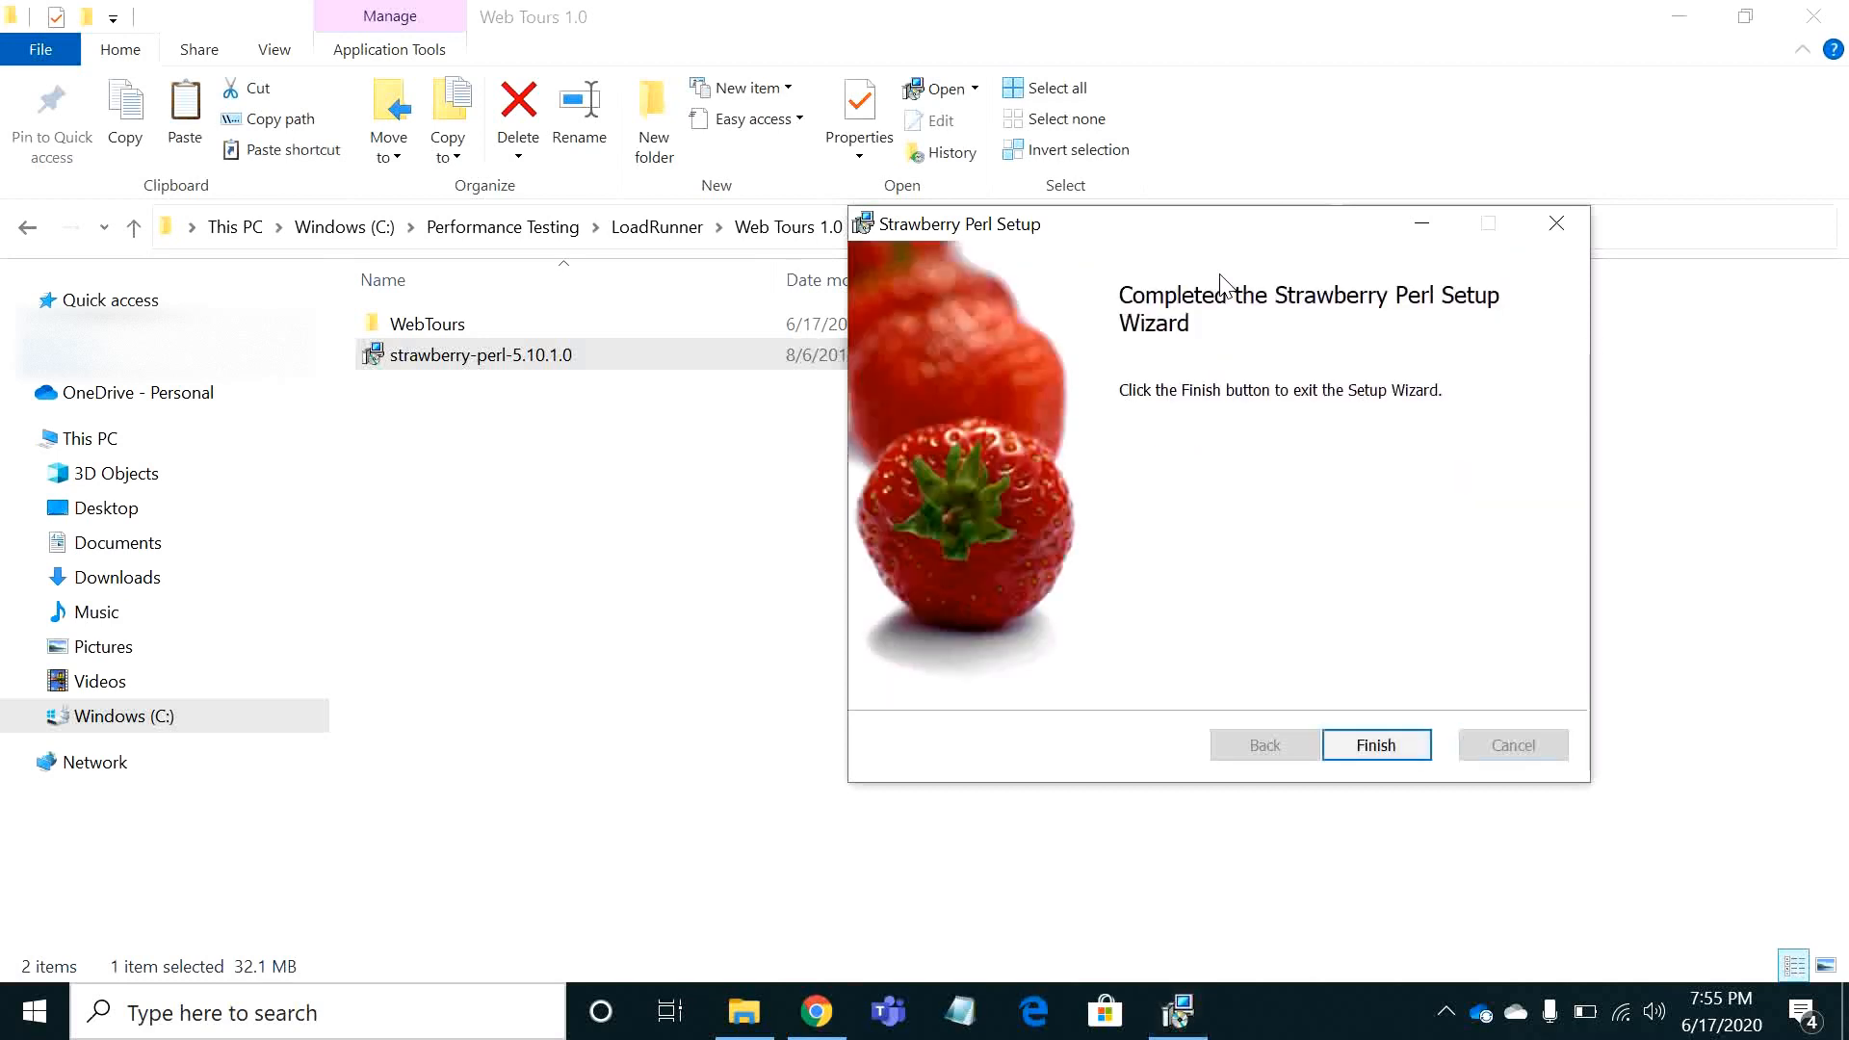
left_click(1391, 745)
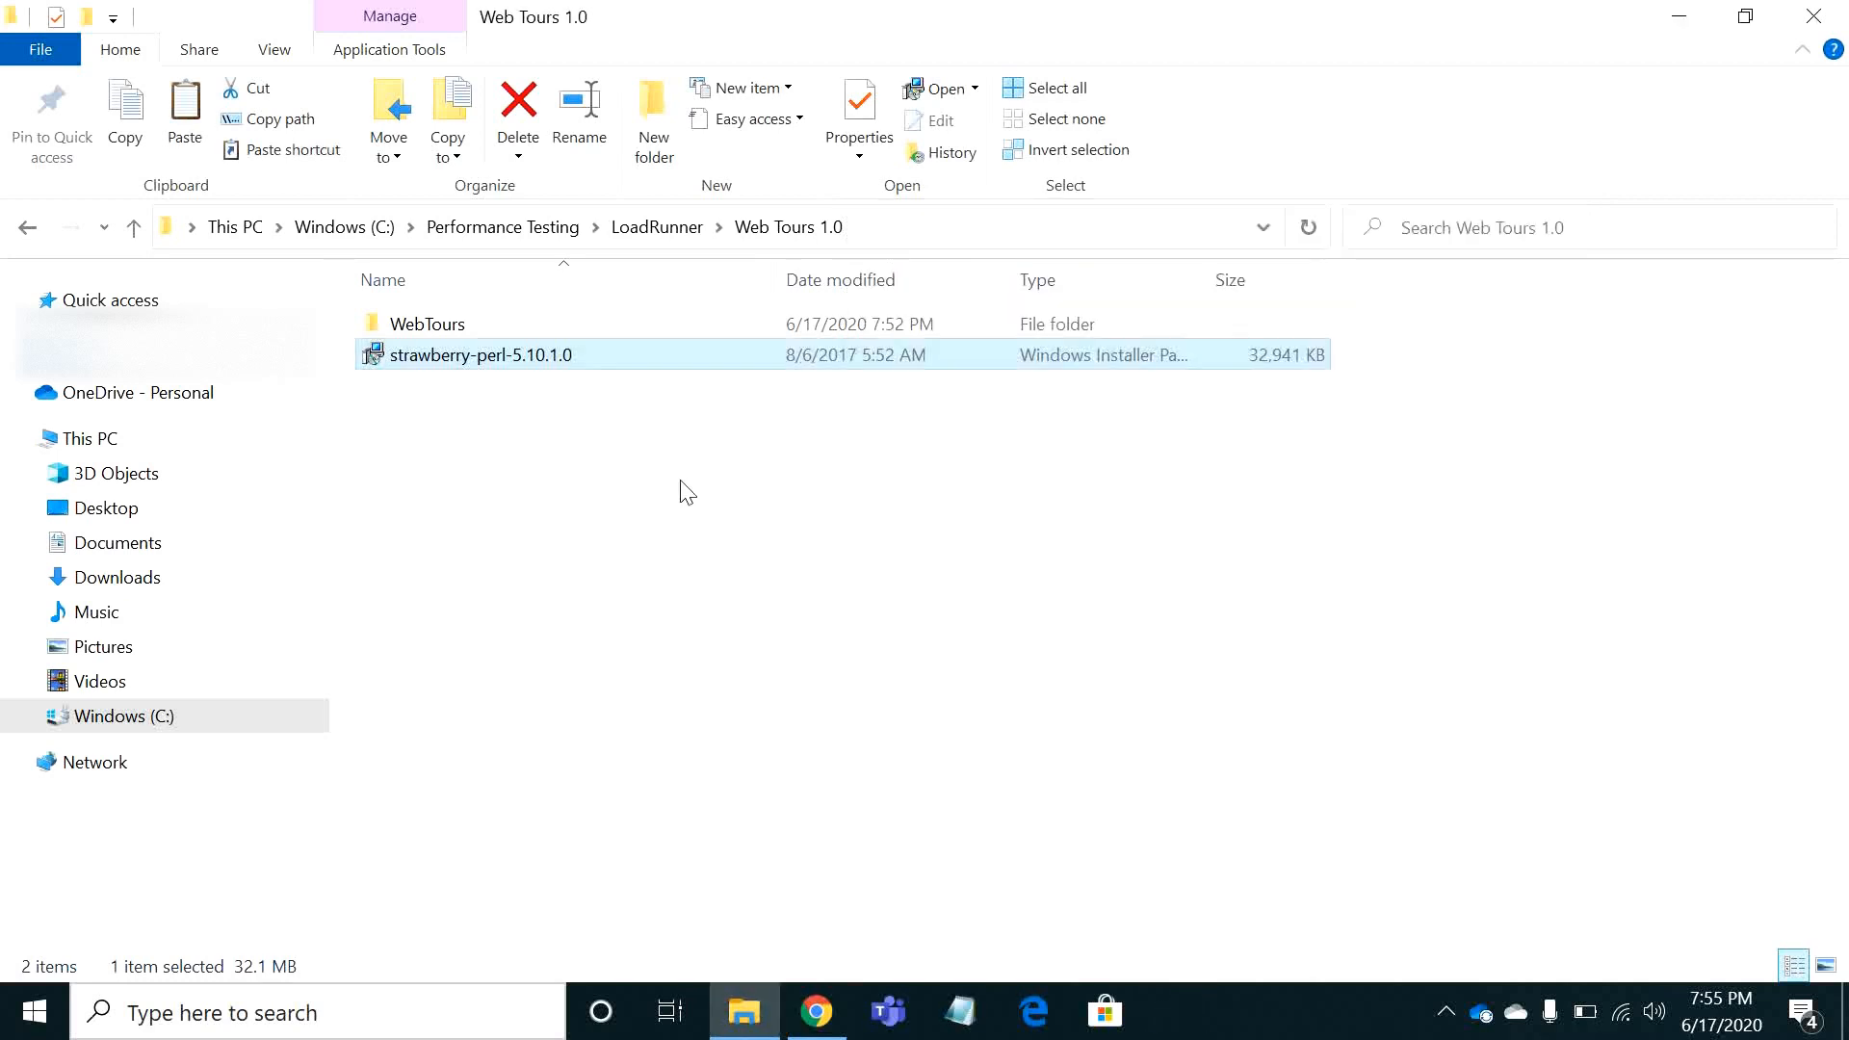
Run StartServer from the WebTours folder, allow Apache HTTP Server on domain, private and public networks, and minimize the server console
double_click(496, 330)
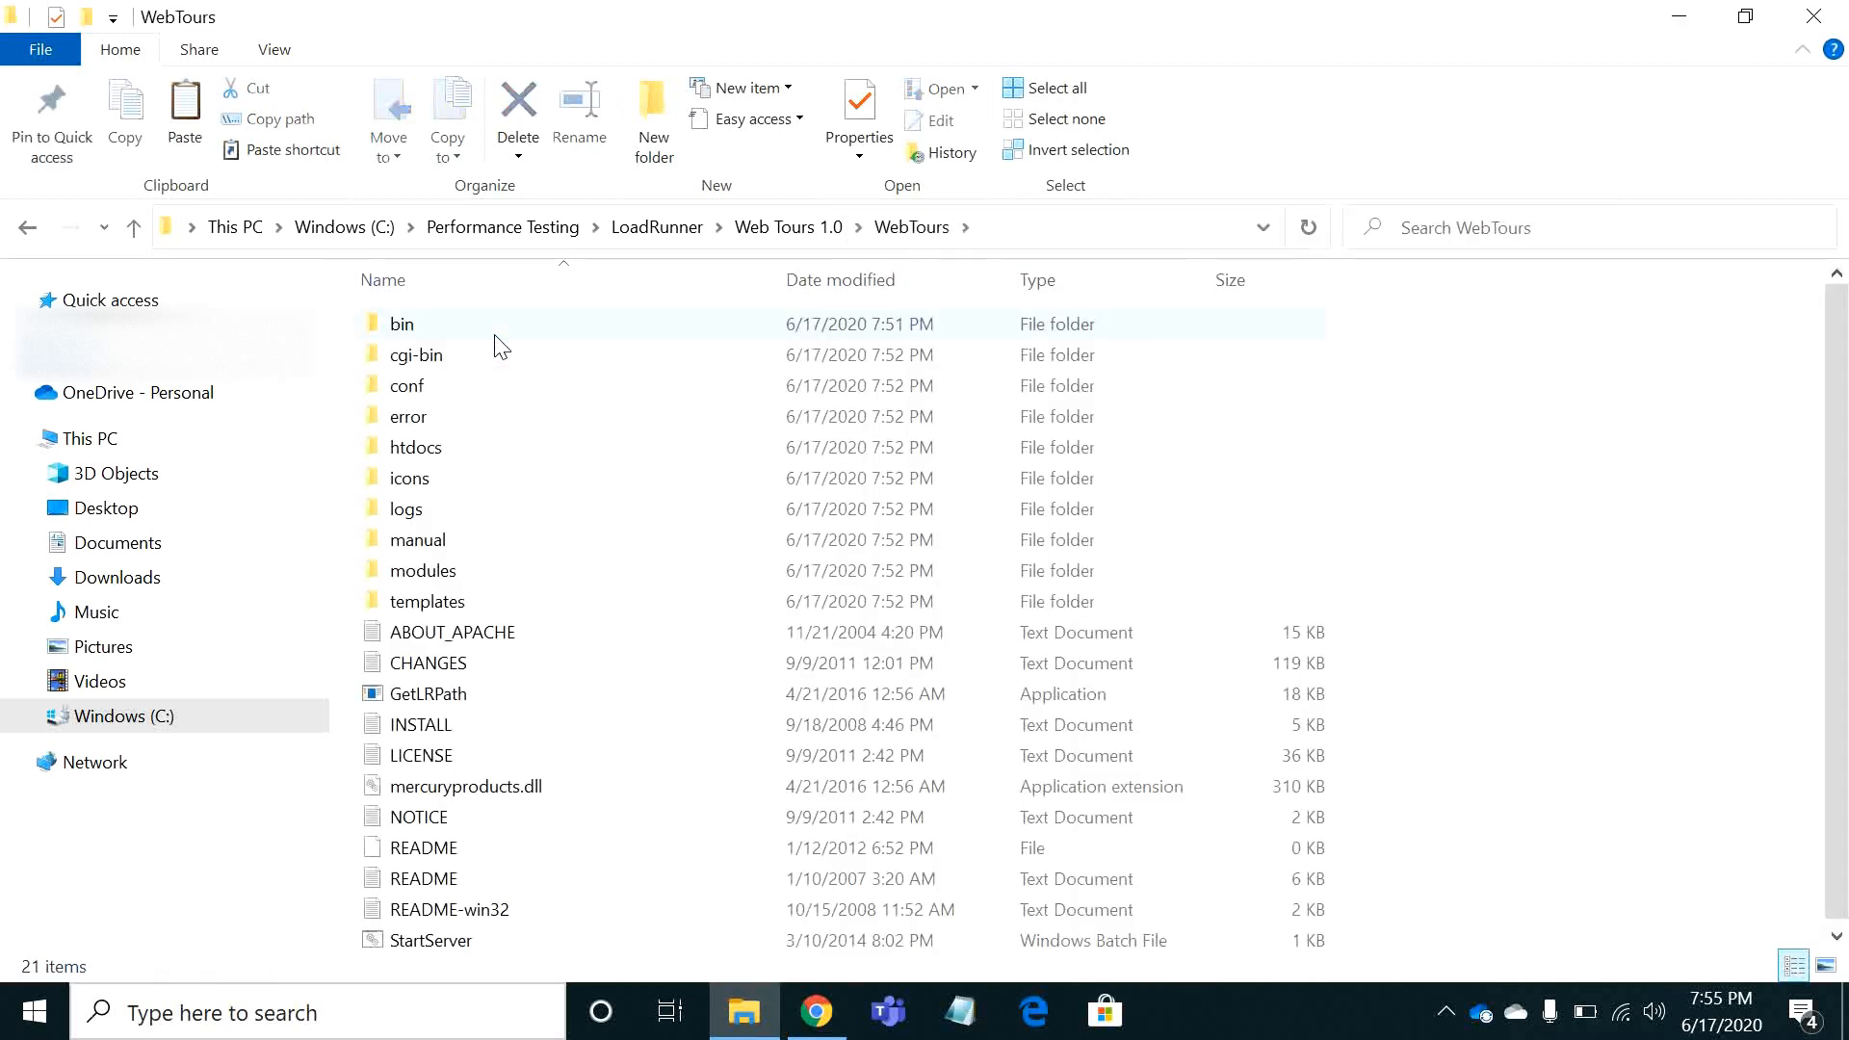
double_click(597, 942)
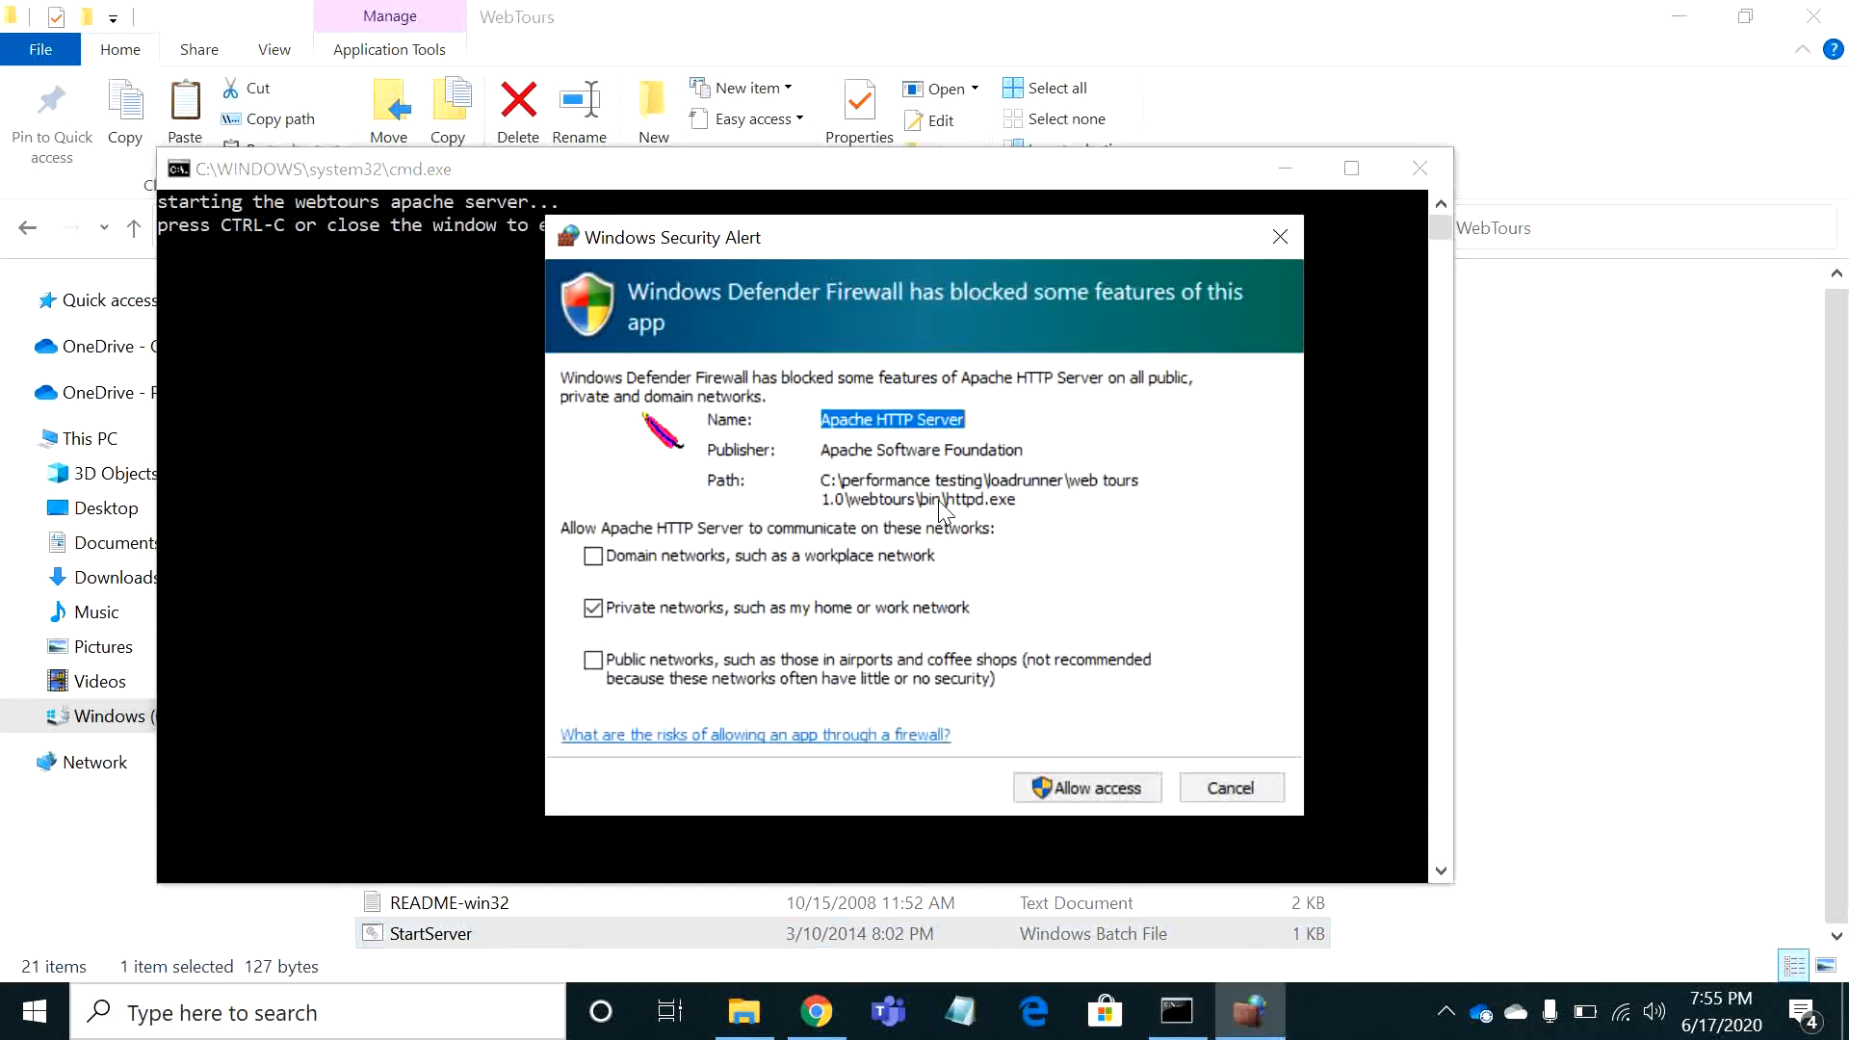
left_click(758, 562)
left_click(770, 666)
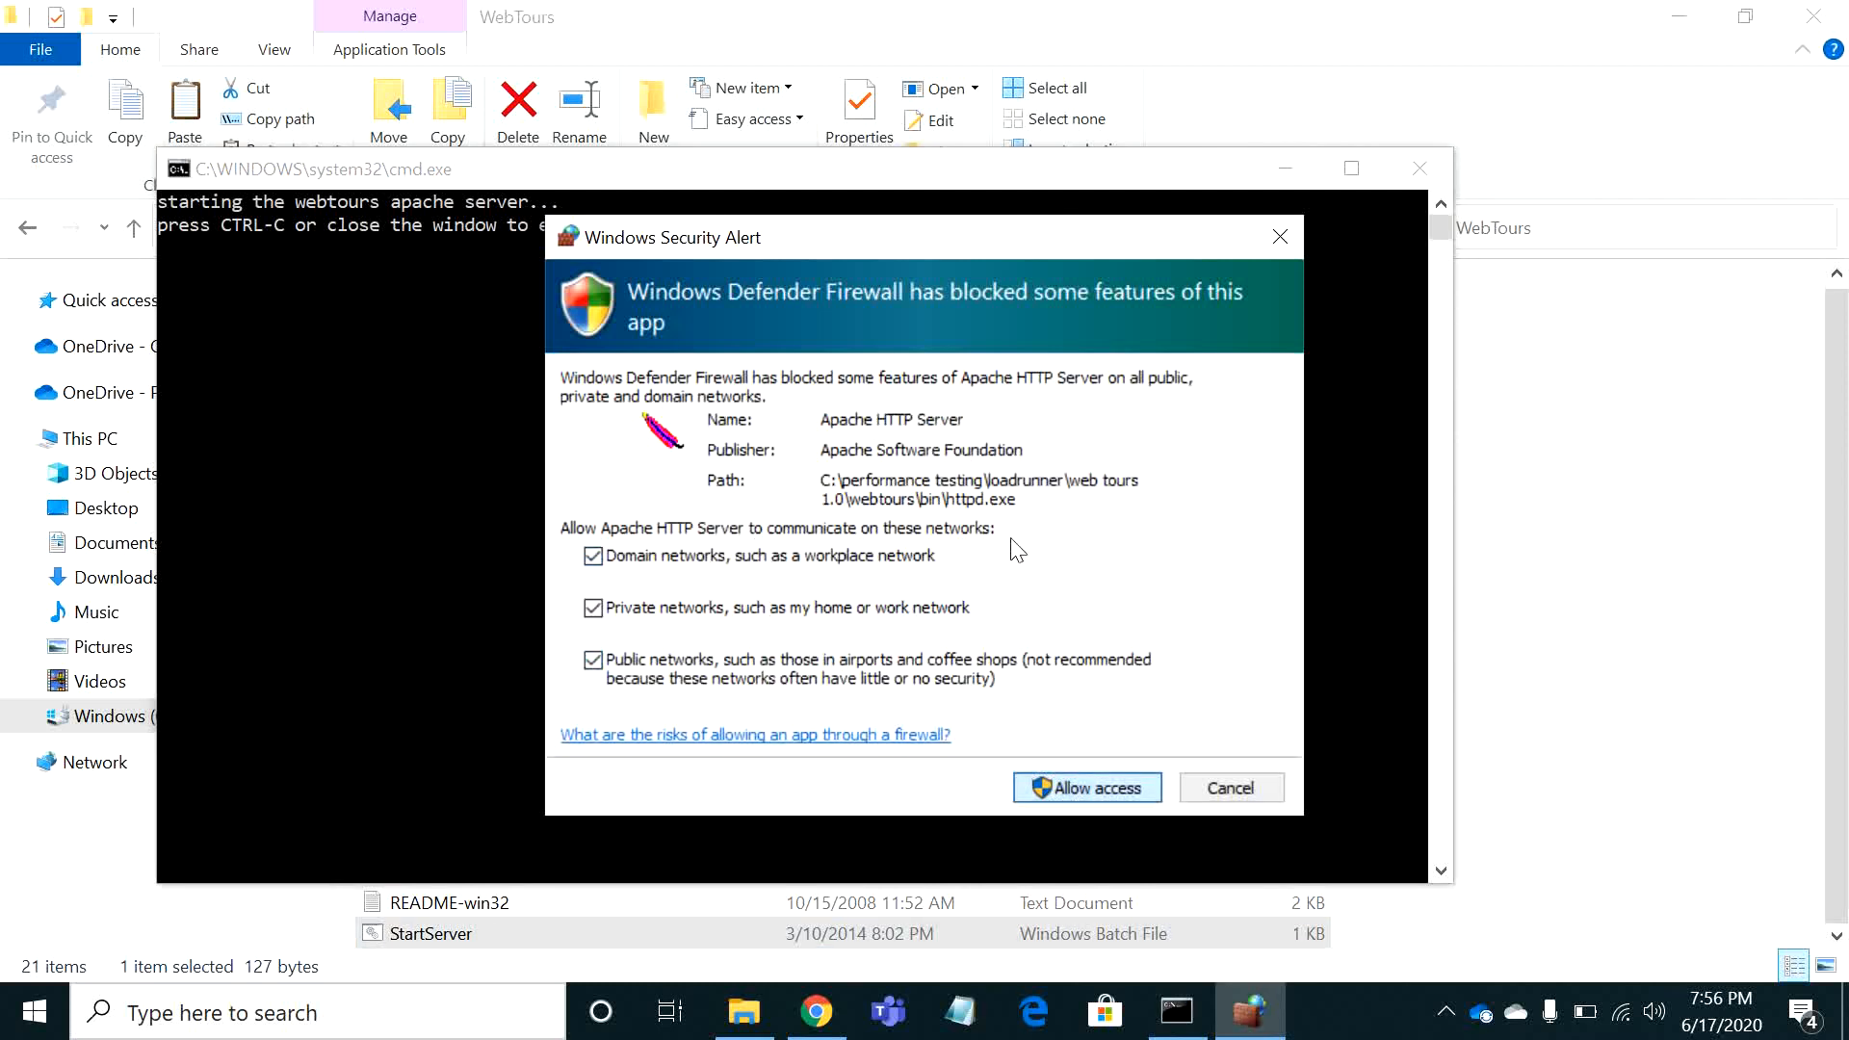
key("Return")
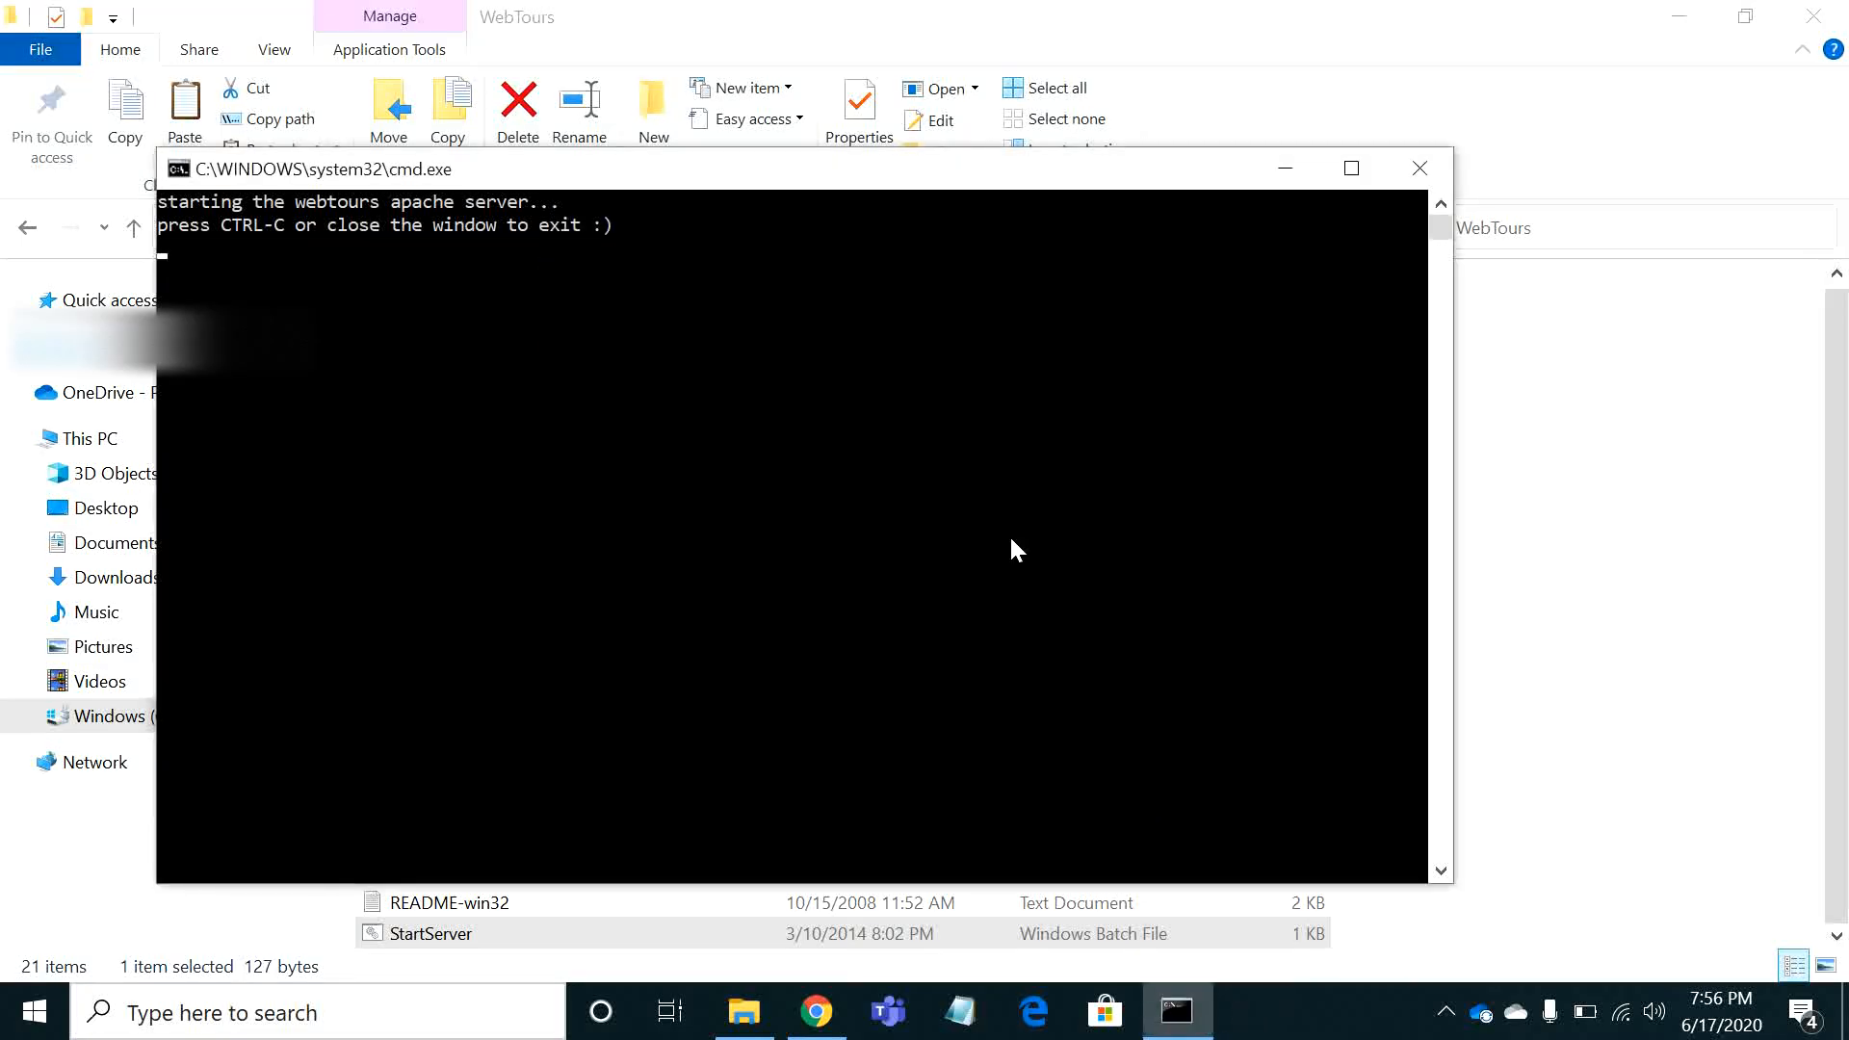
left_click(1284, 169)
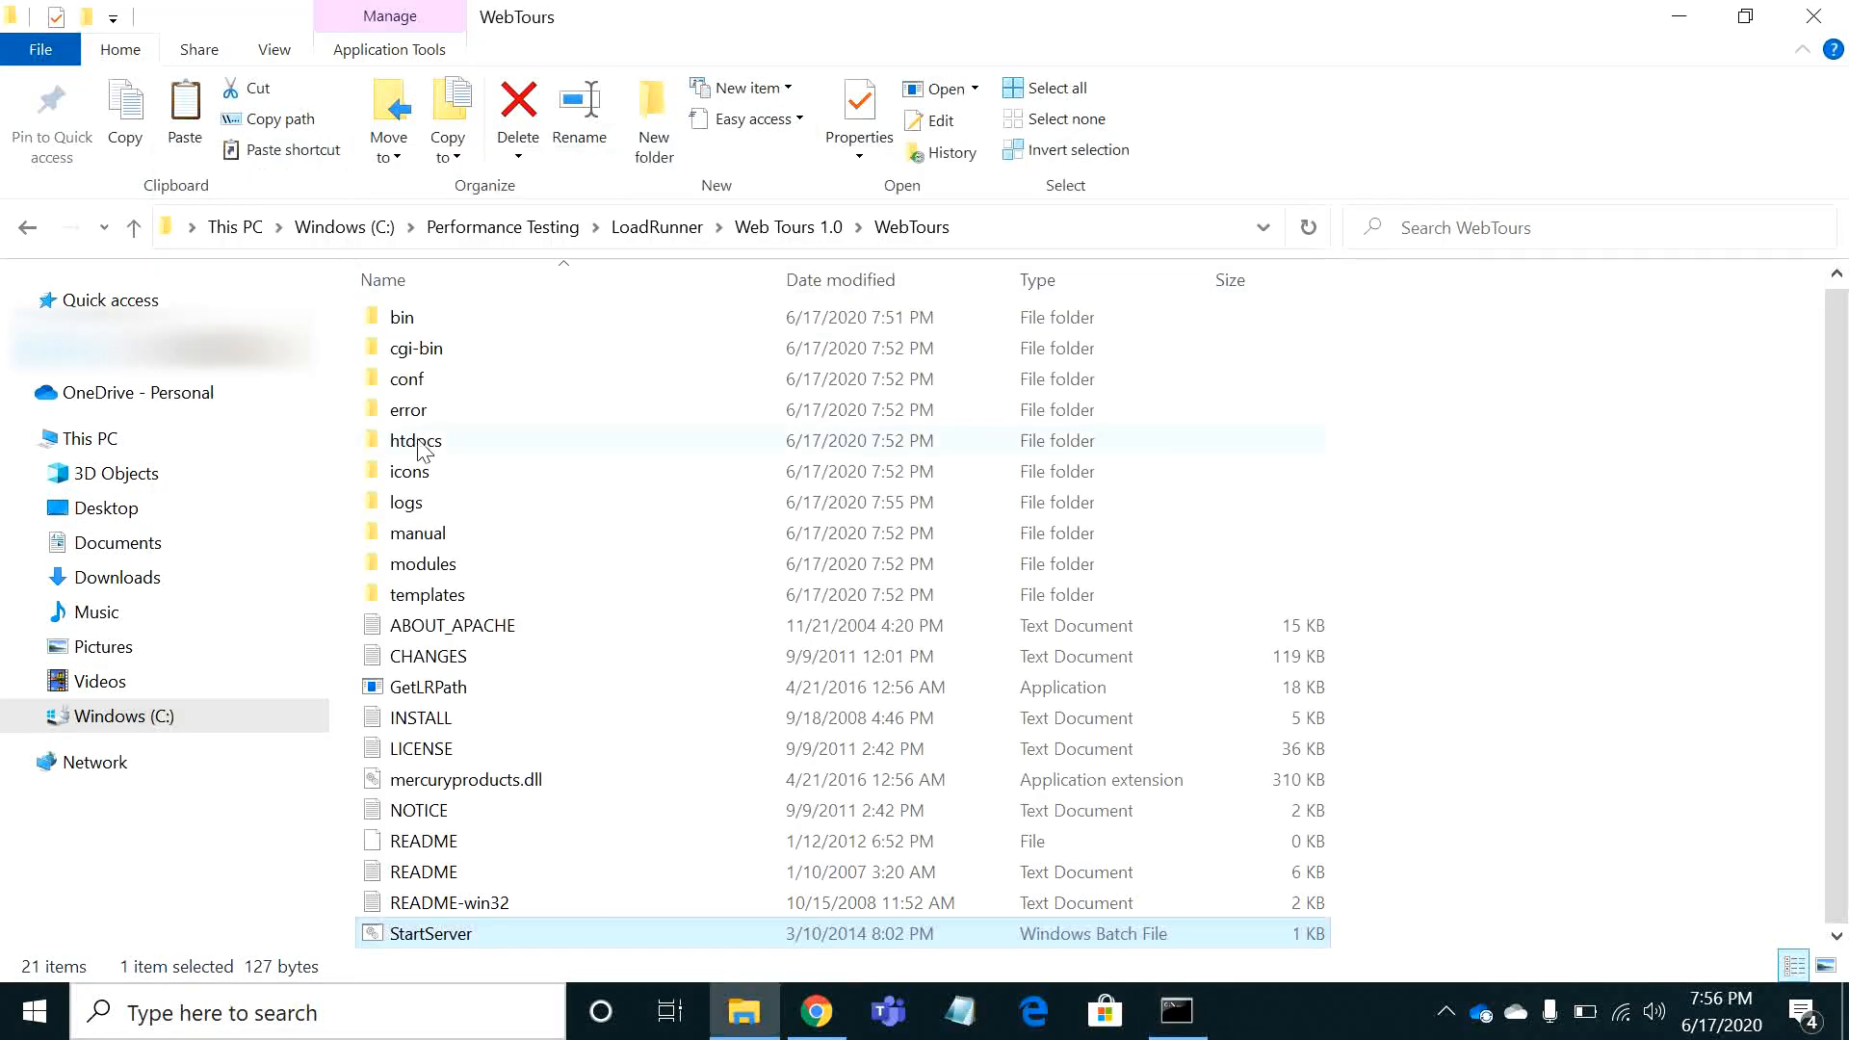
Open httpd.conf from the WebTours conf folder in Notepad++
double_click(410, 383)
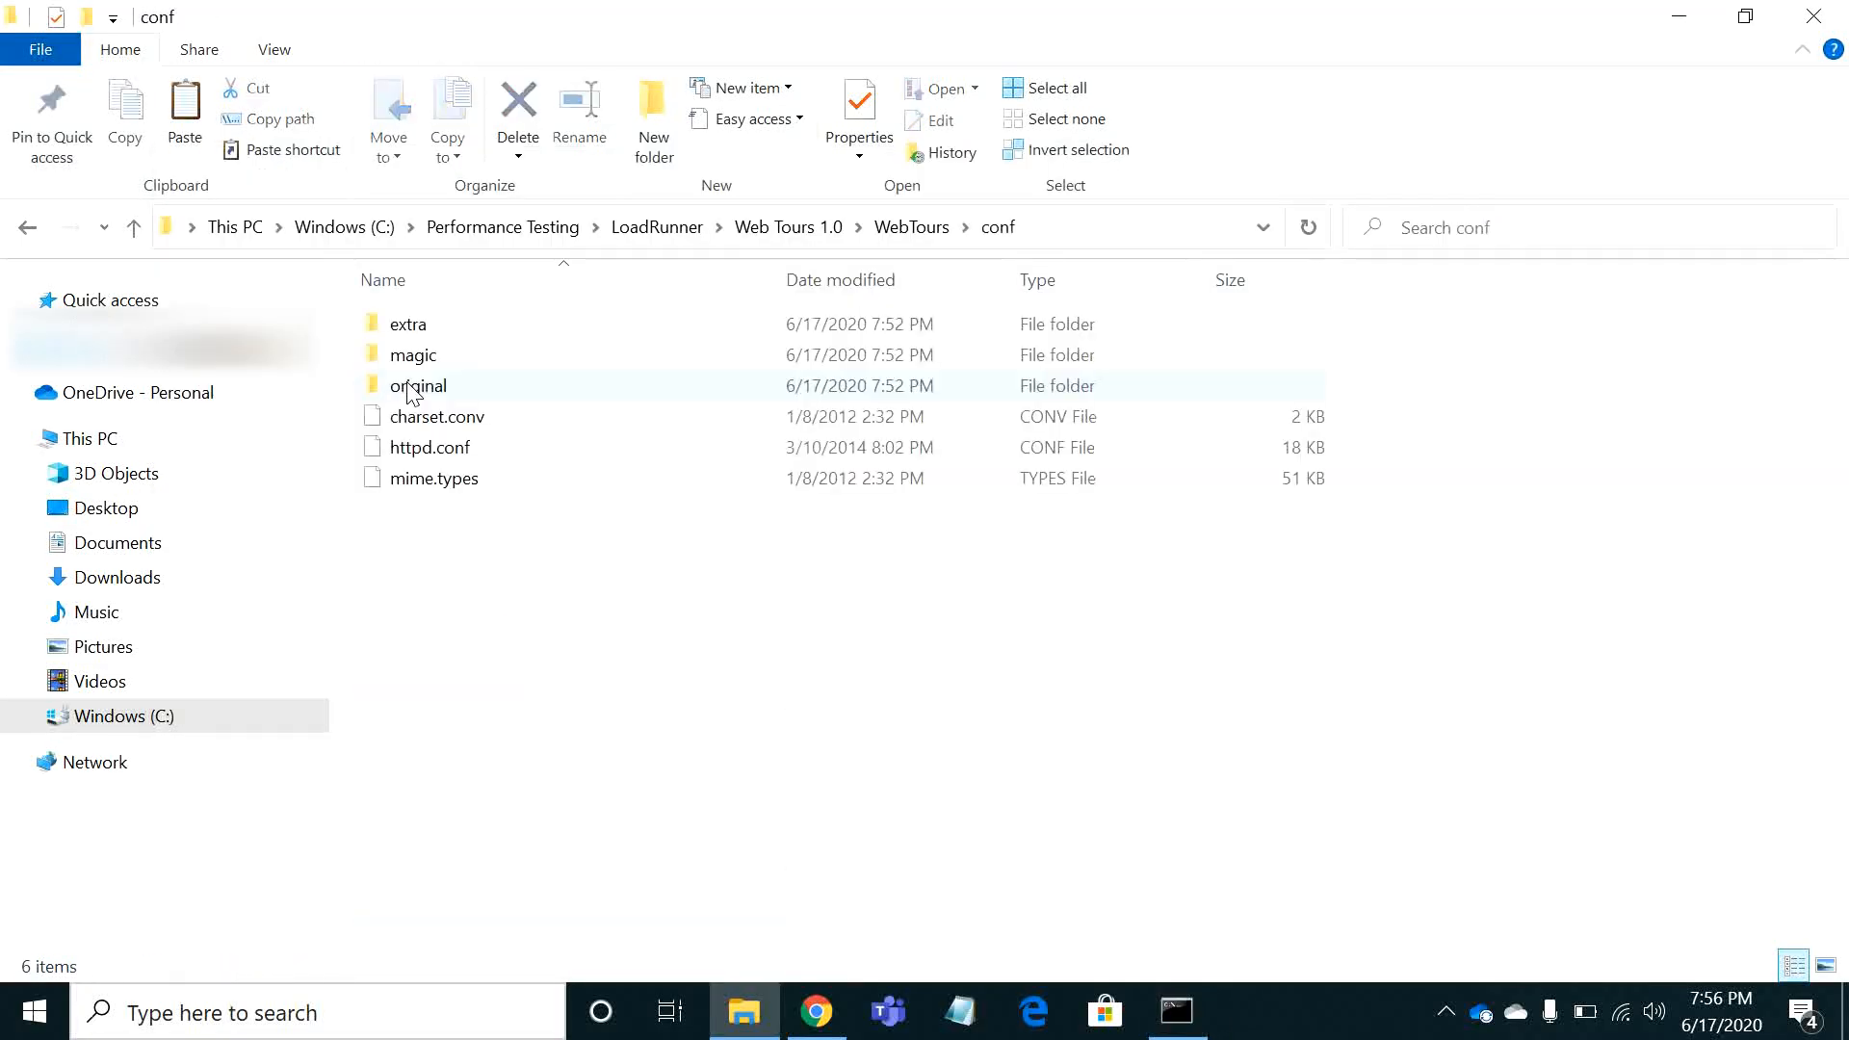
right_click(433, 451)
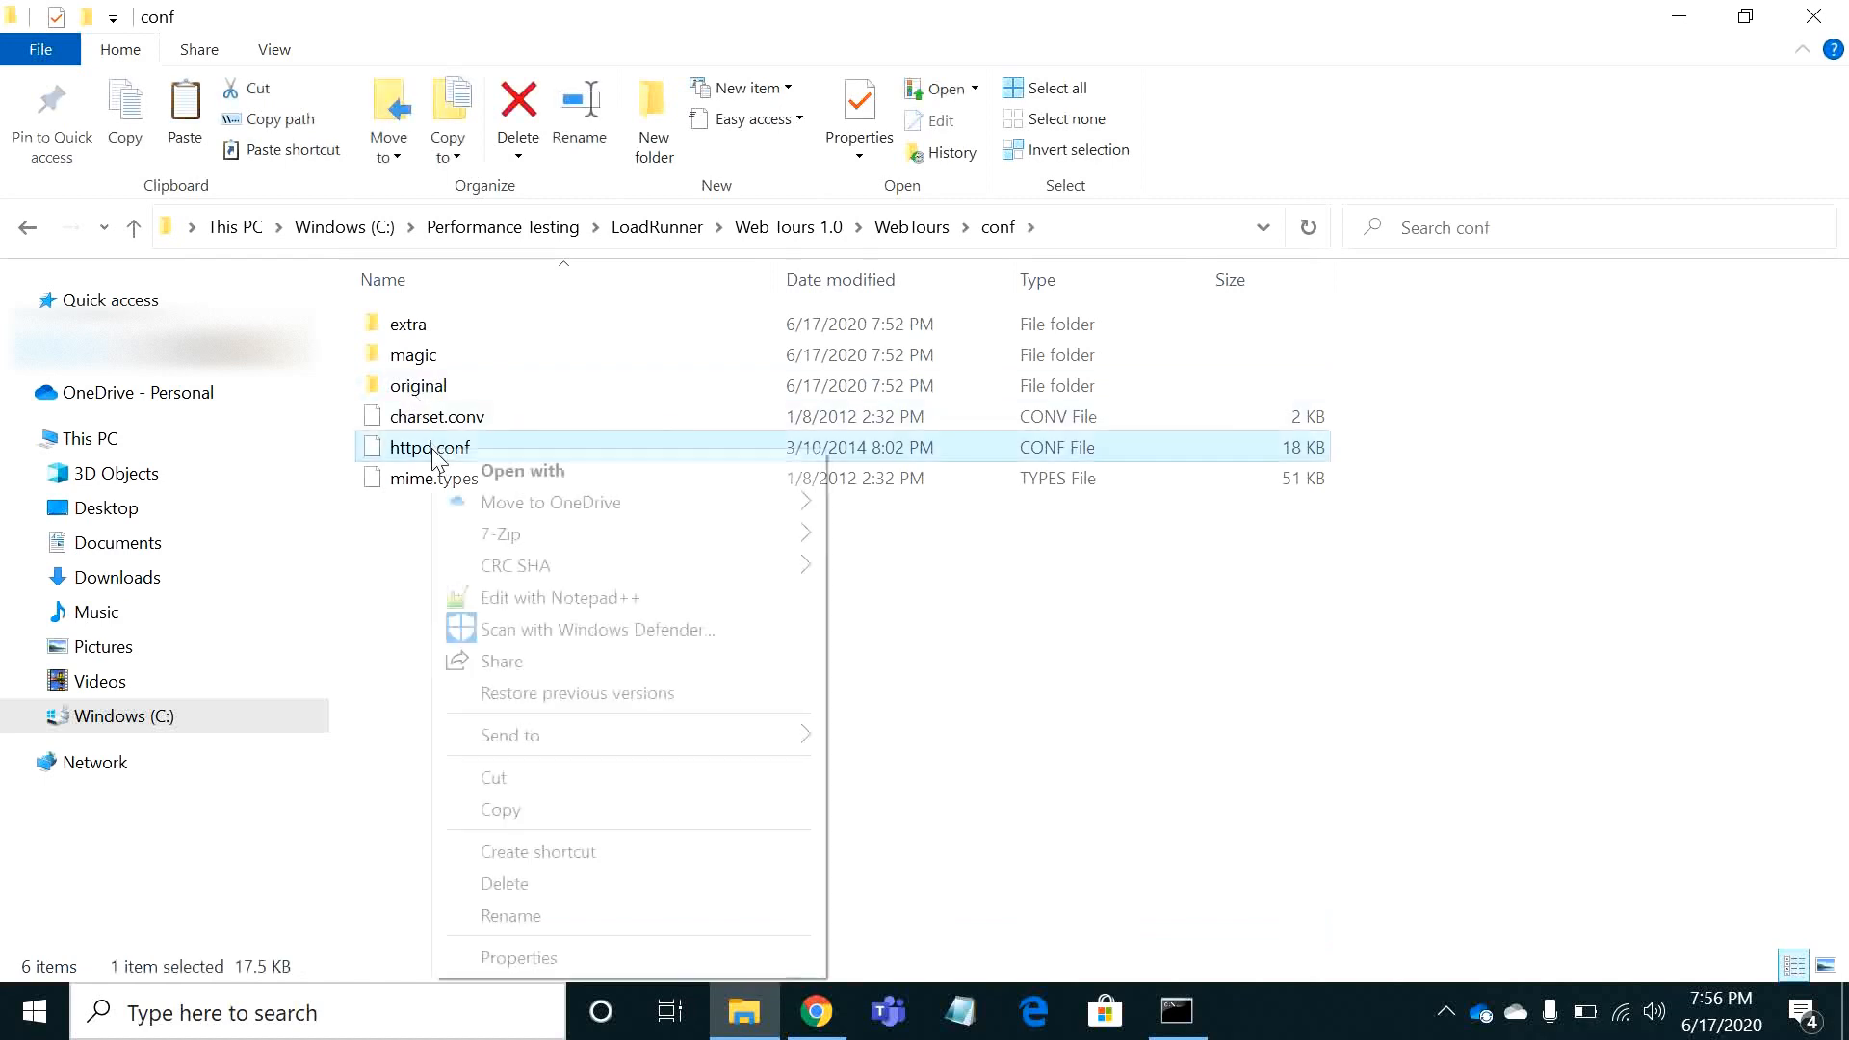
left_click(530, 599)
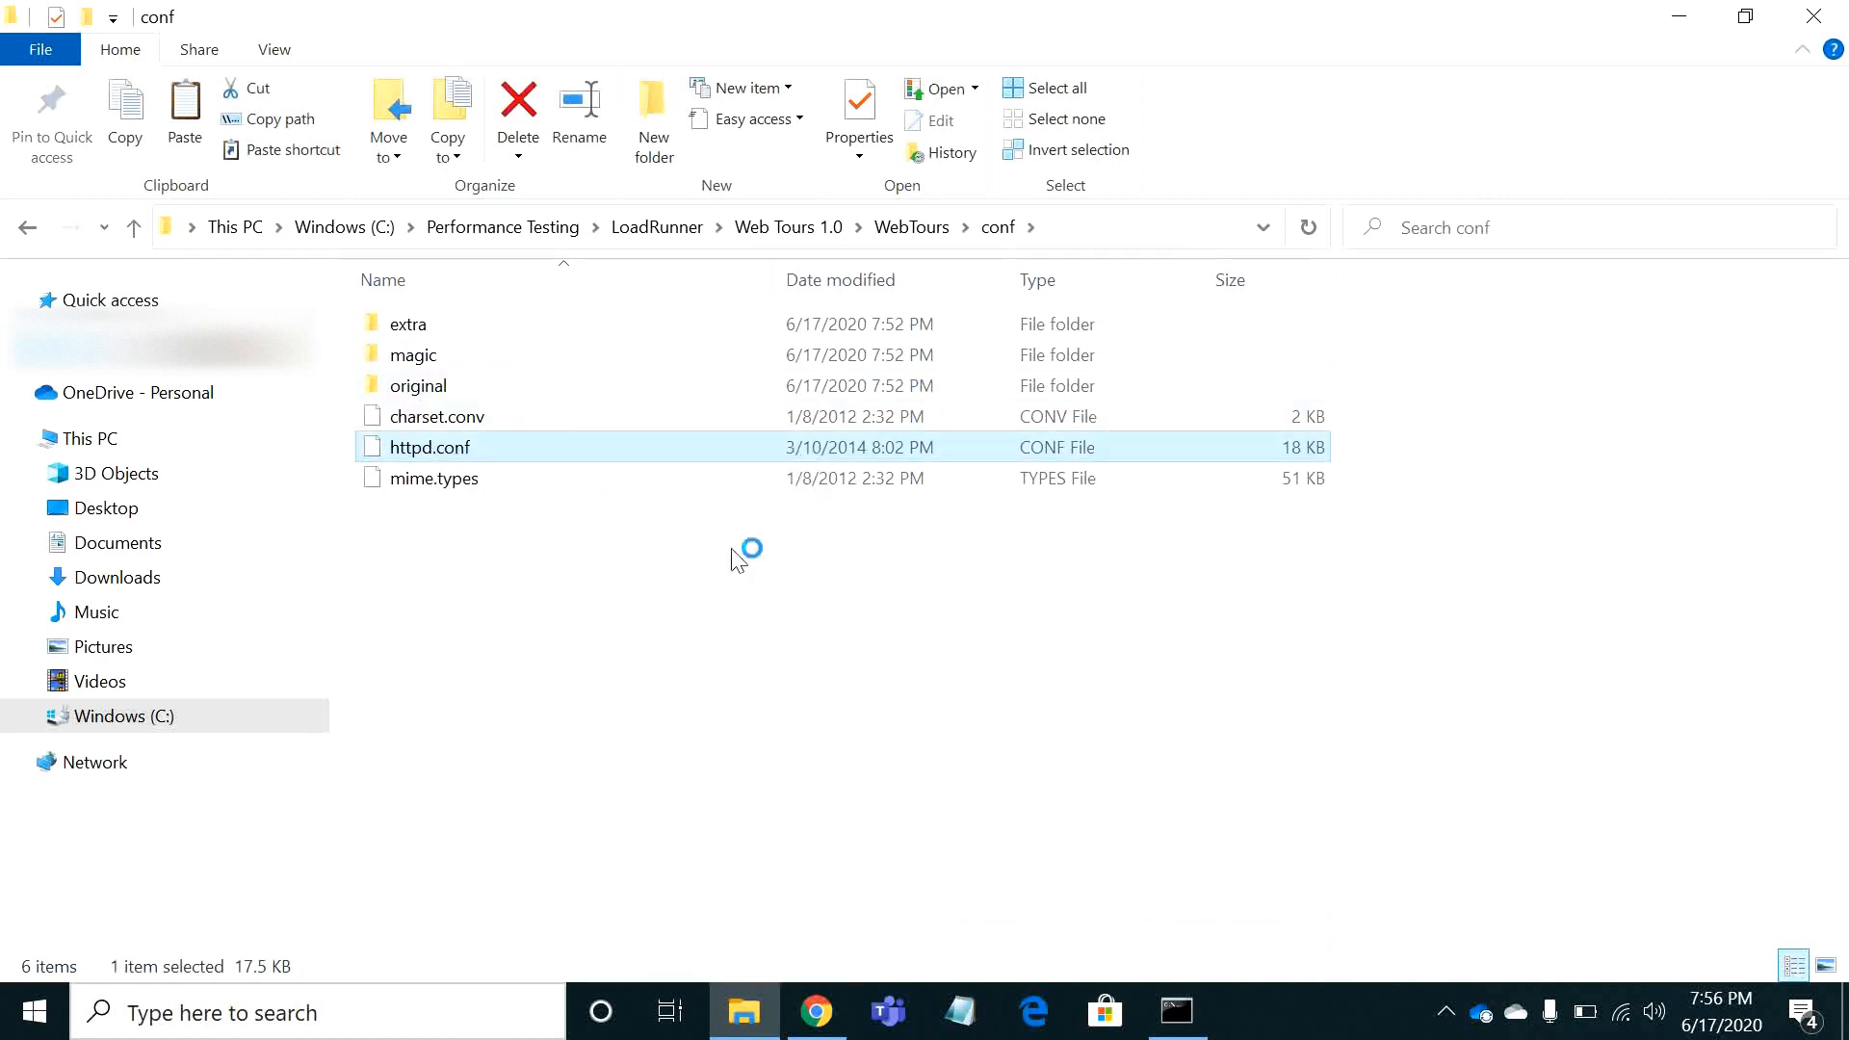
double_click(849, 520)
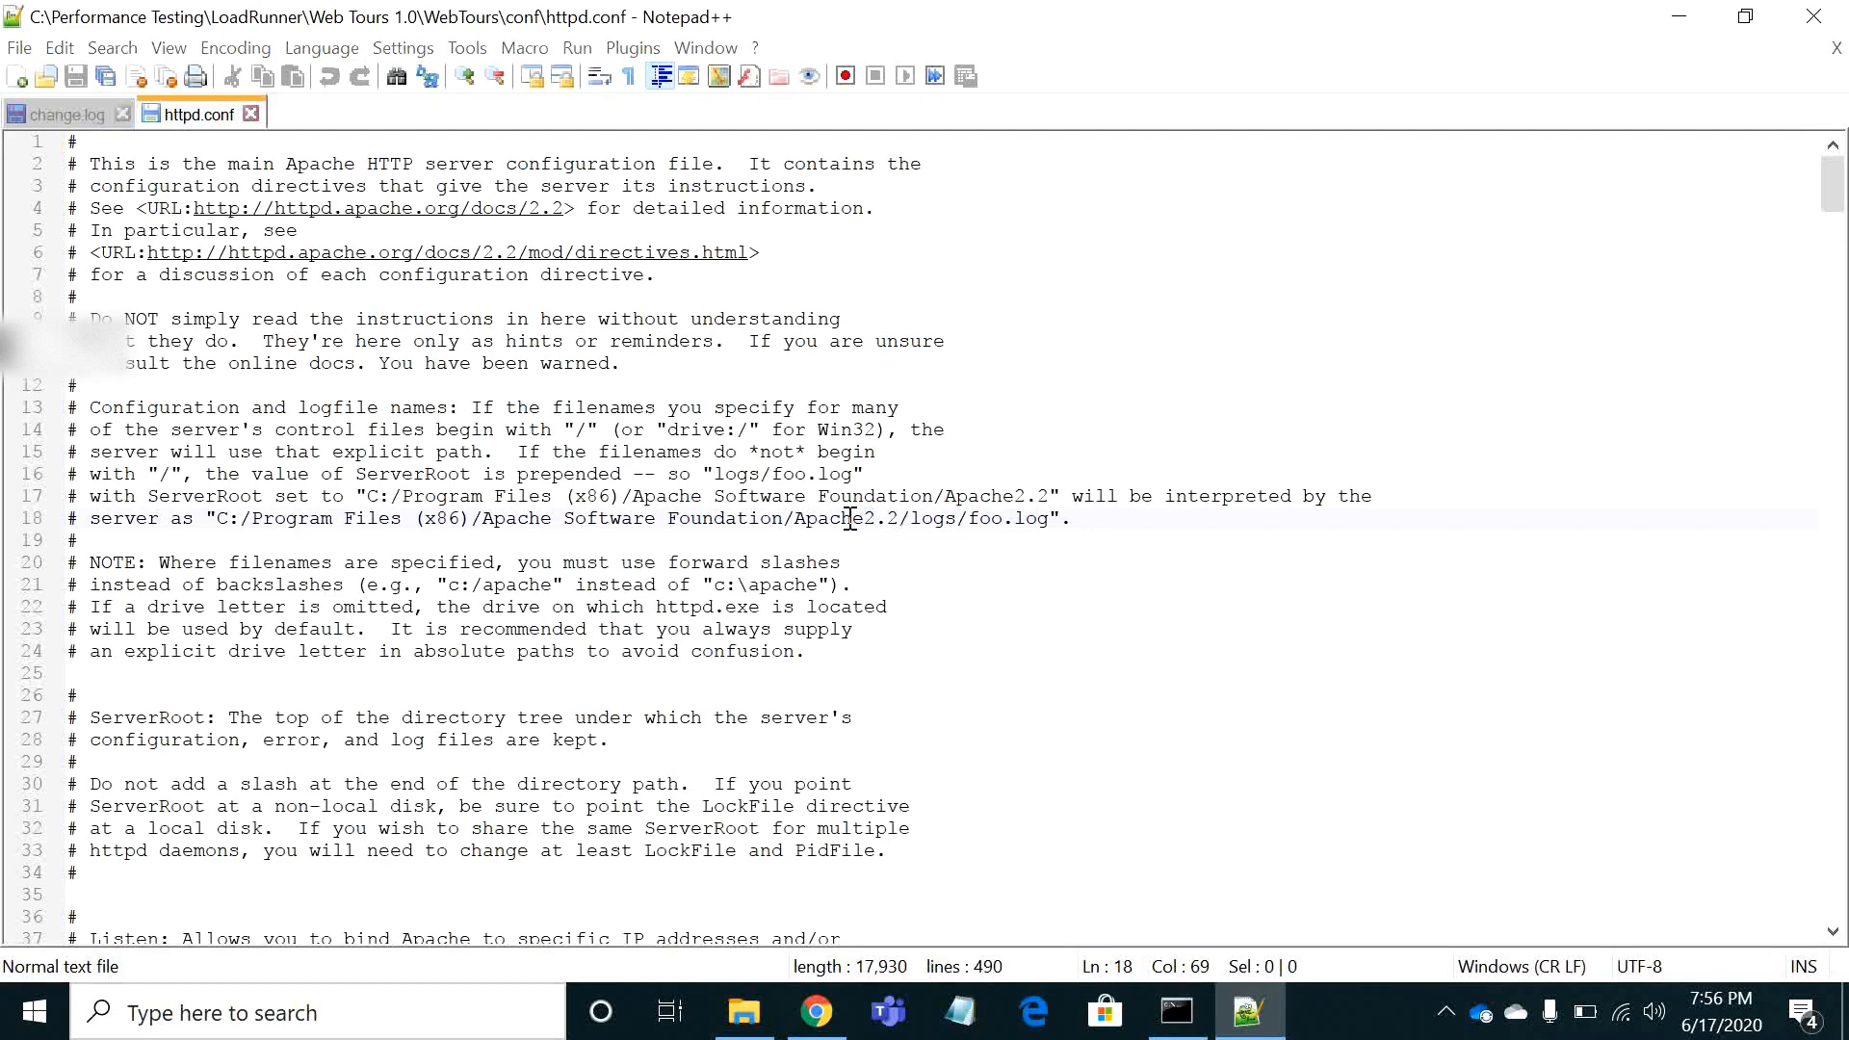
Search httpd.conf for "listen" and check the port number set by the active Listen directive
key("ctrl+f")
type("listen")
key("Return")
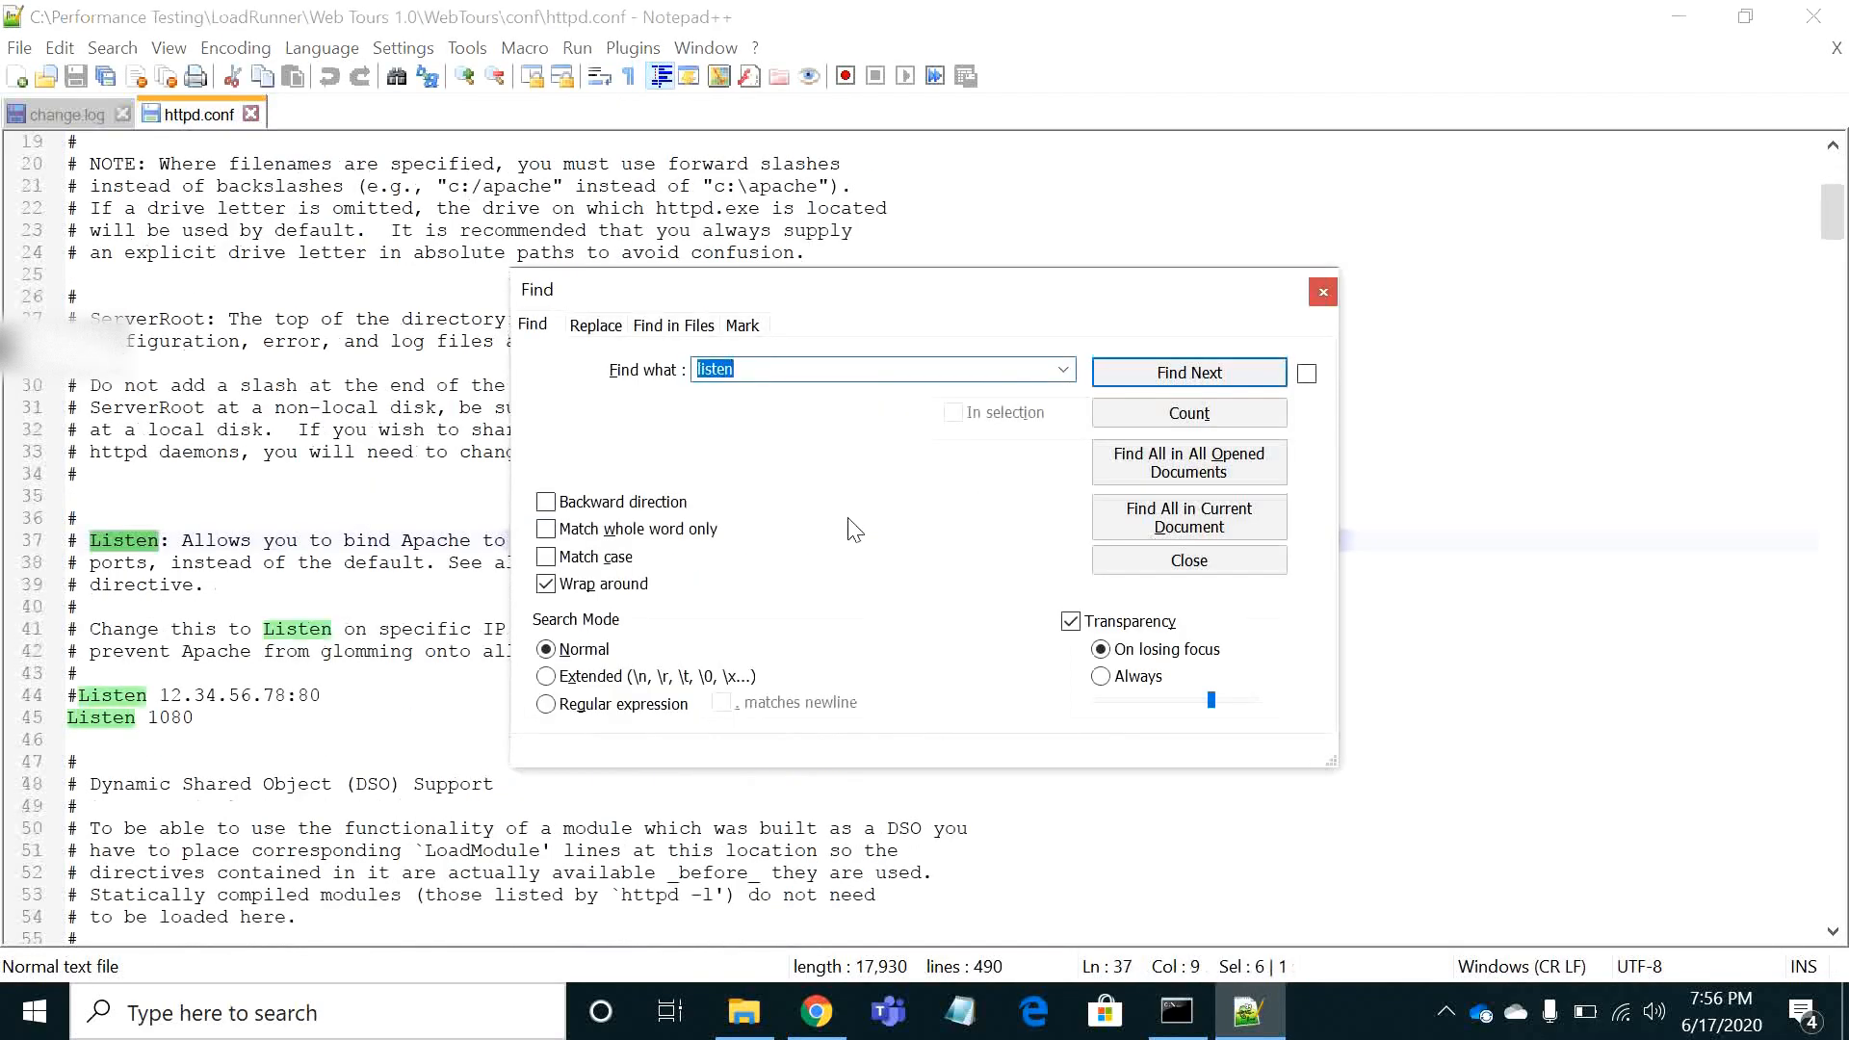
left_click(1323, 291)
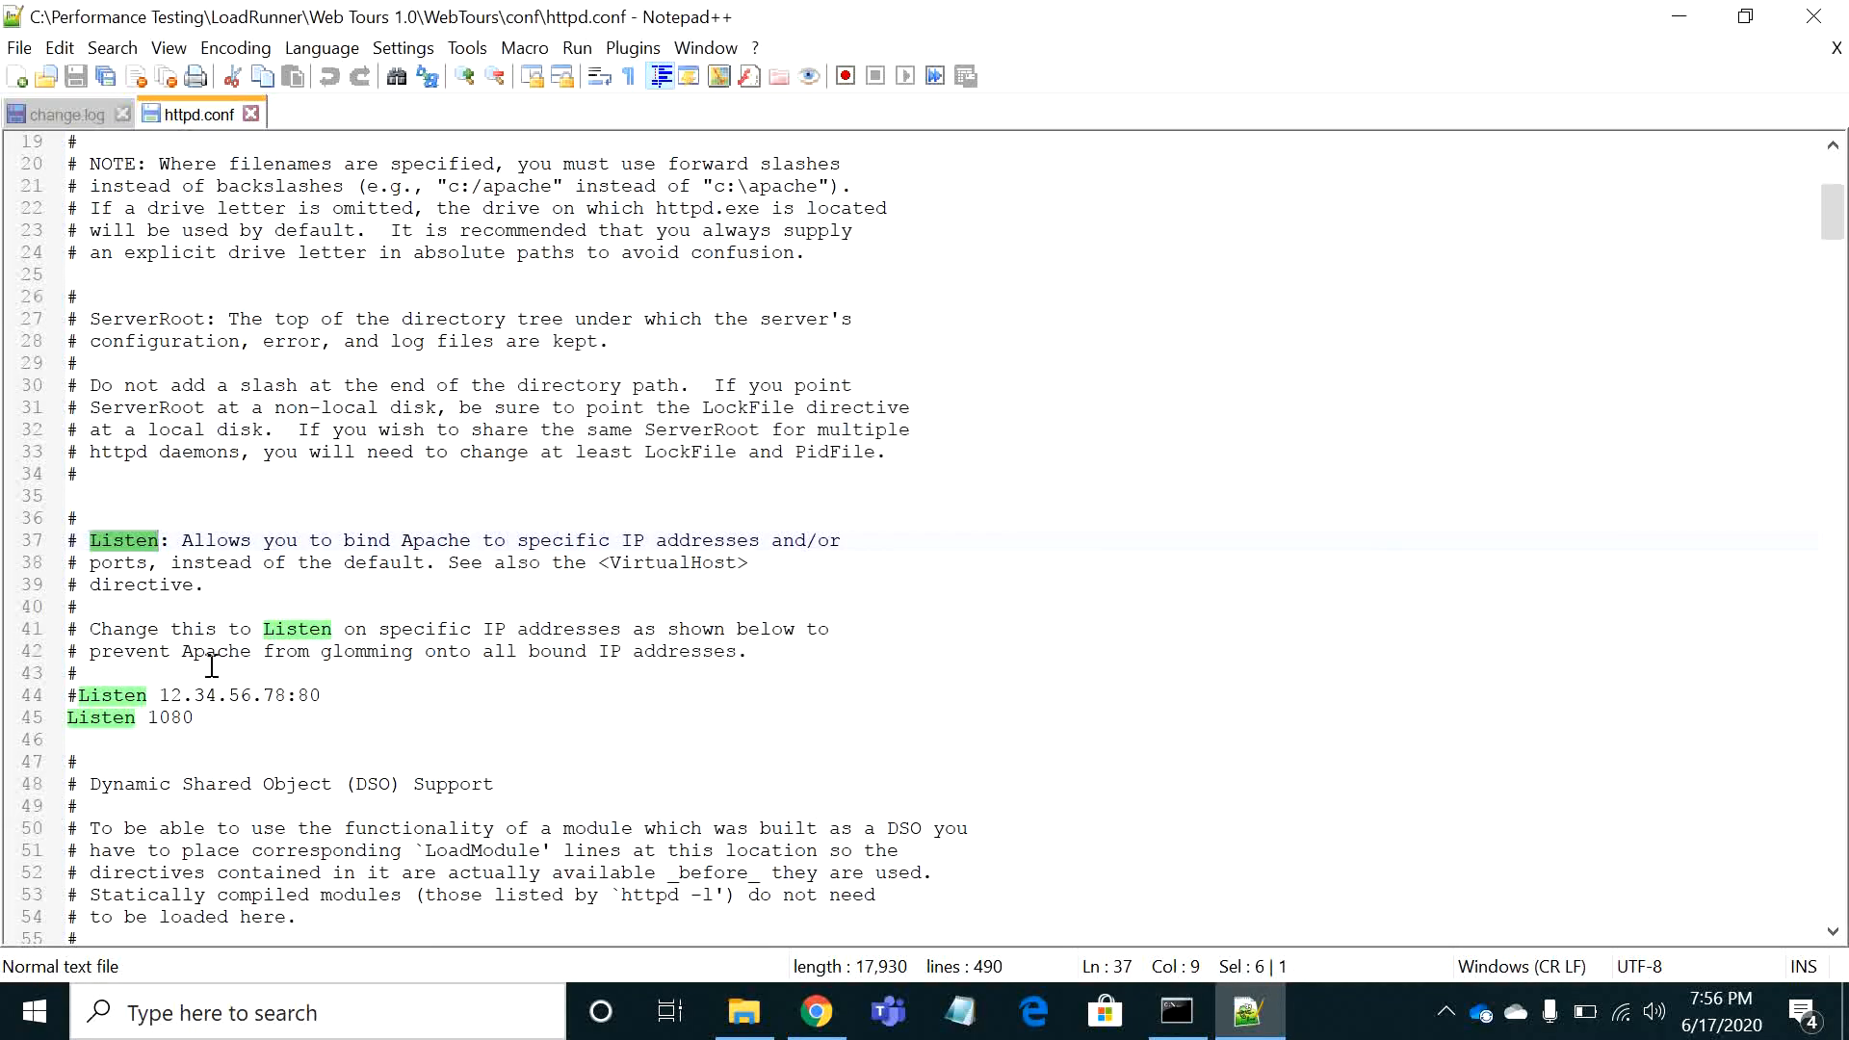
left_click_drag(196, 717, 155, 717)
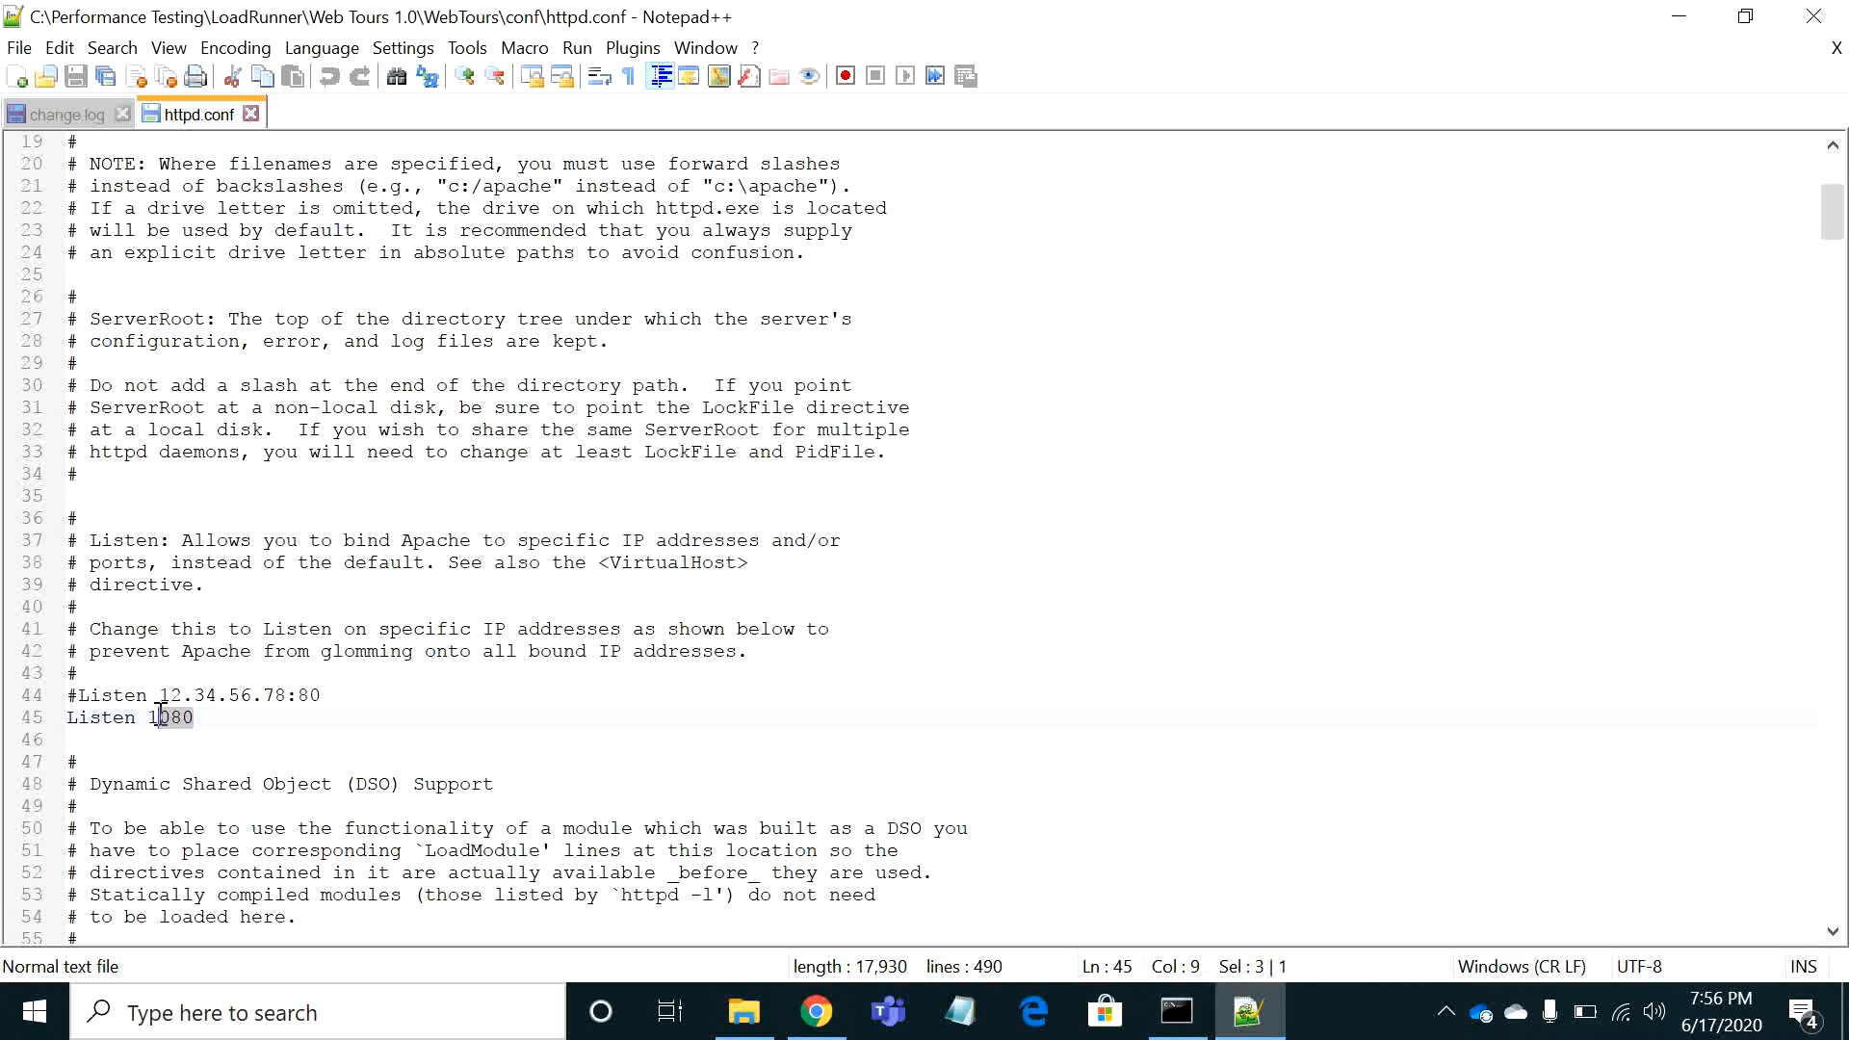
left_click(217, 718)
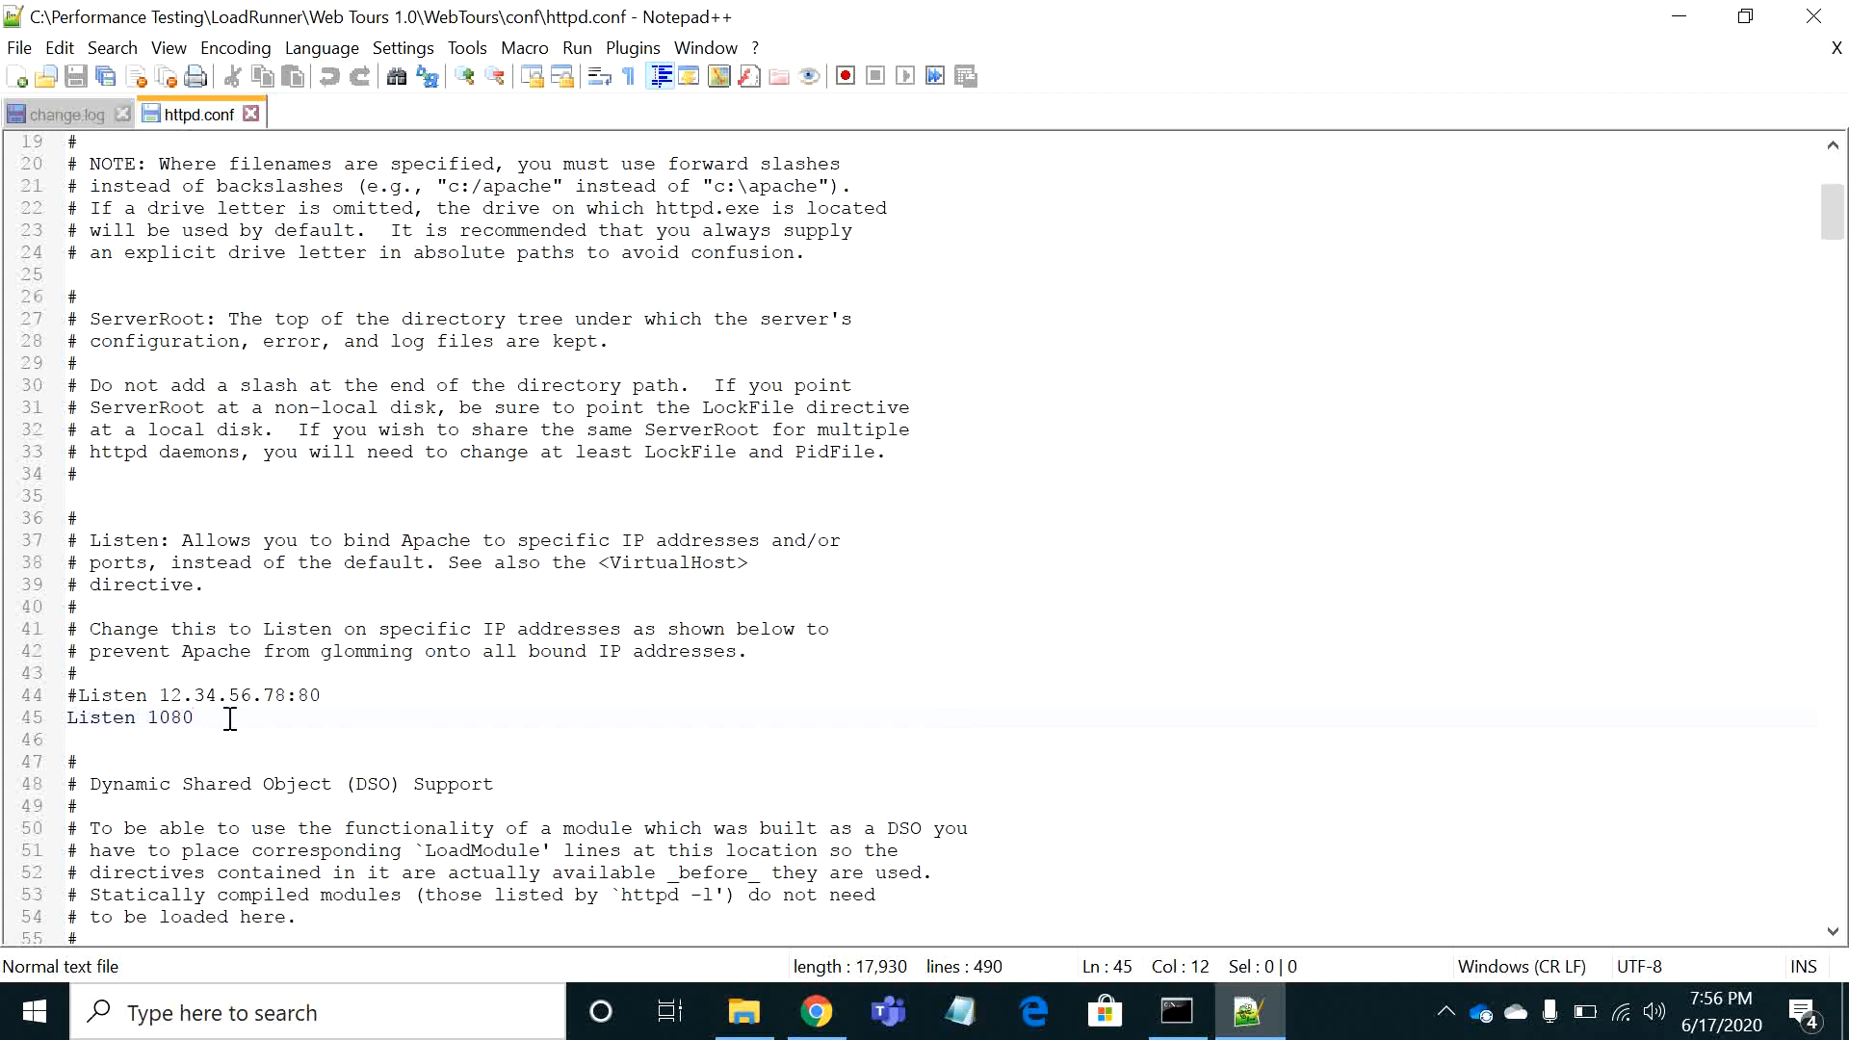
left_click_drag(195, 717, 148, 717)
left_click(578, 650)
Switch to Chrome and load localhost:1080 in a new tab
left_click(820, 1024)
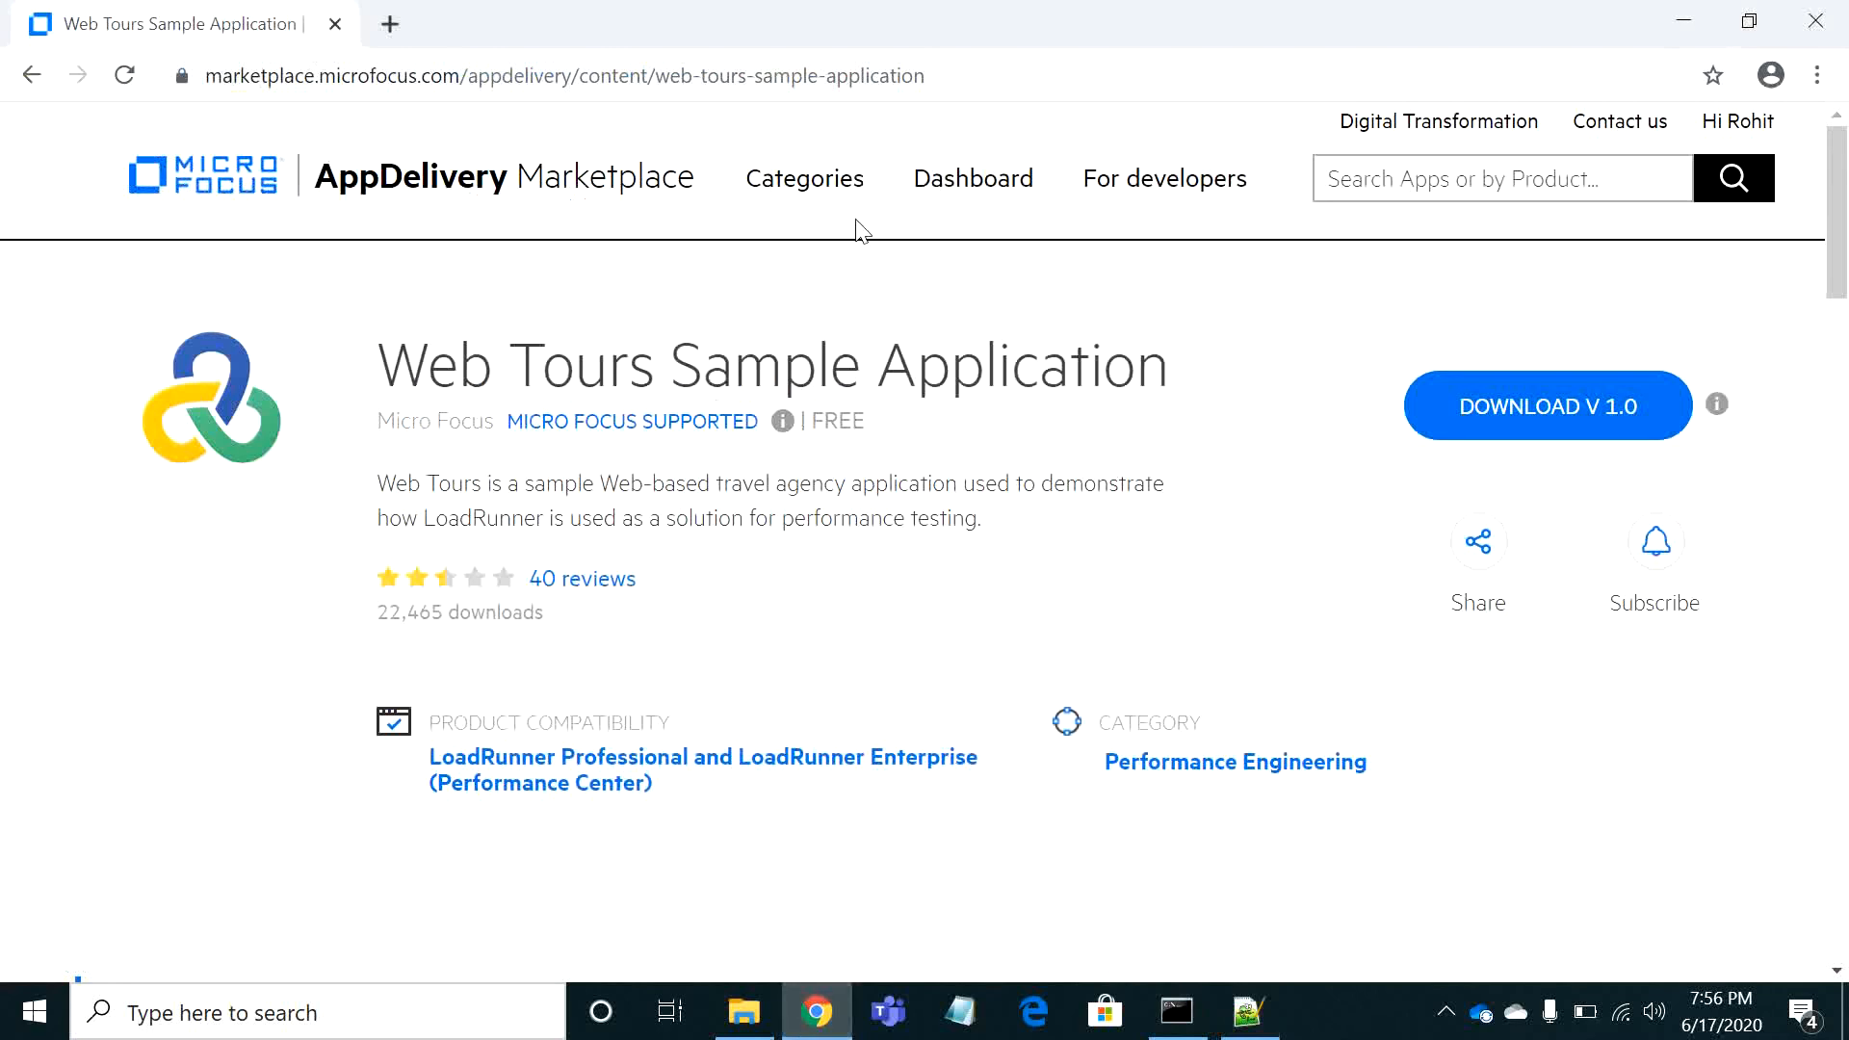
left_click(393, 26)
left_click(457, 78)
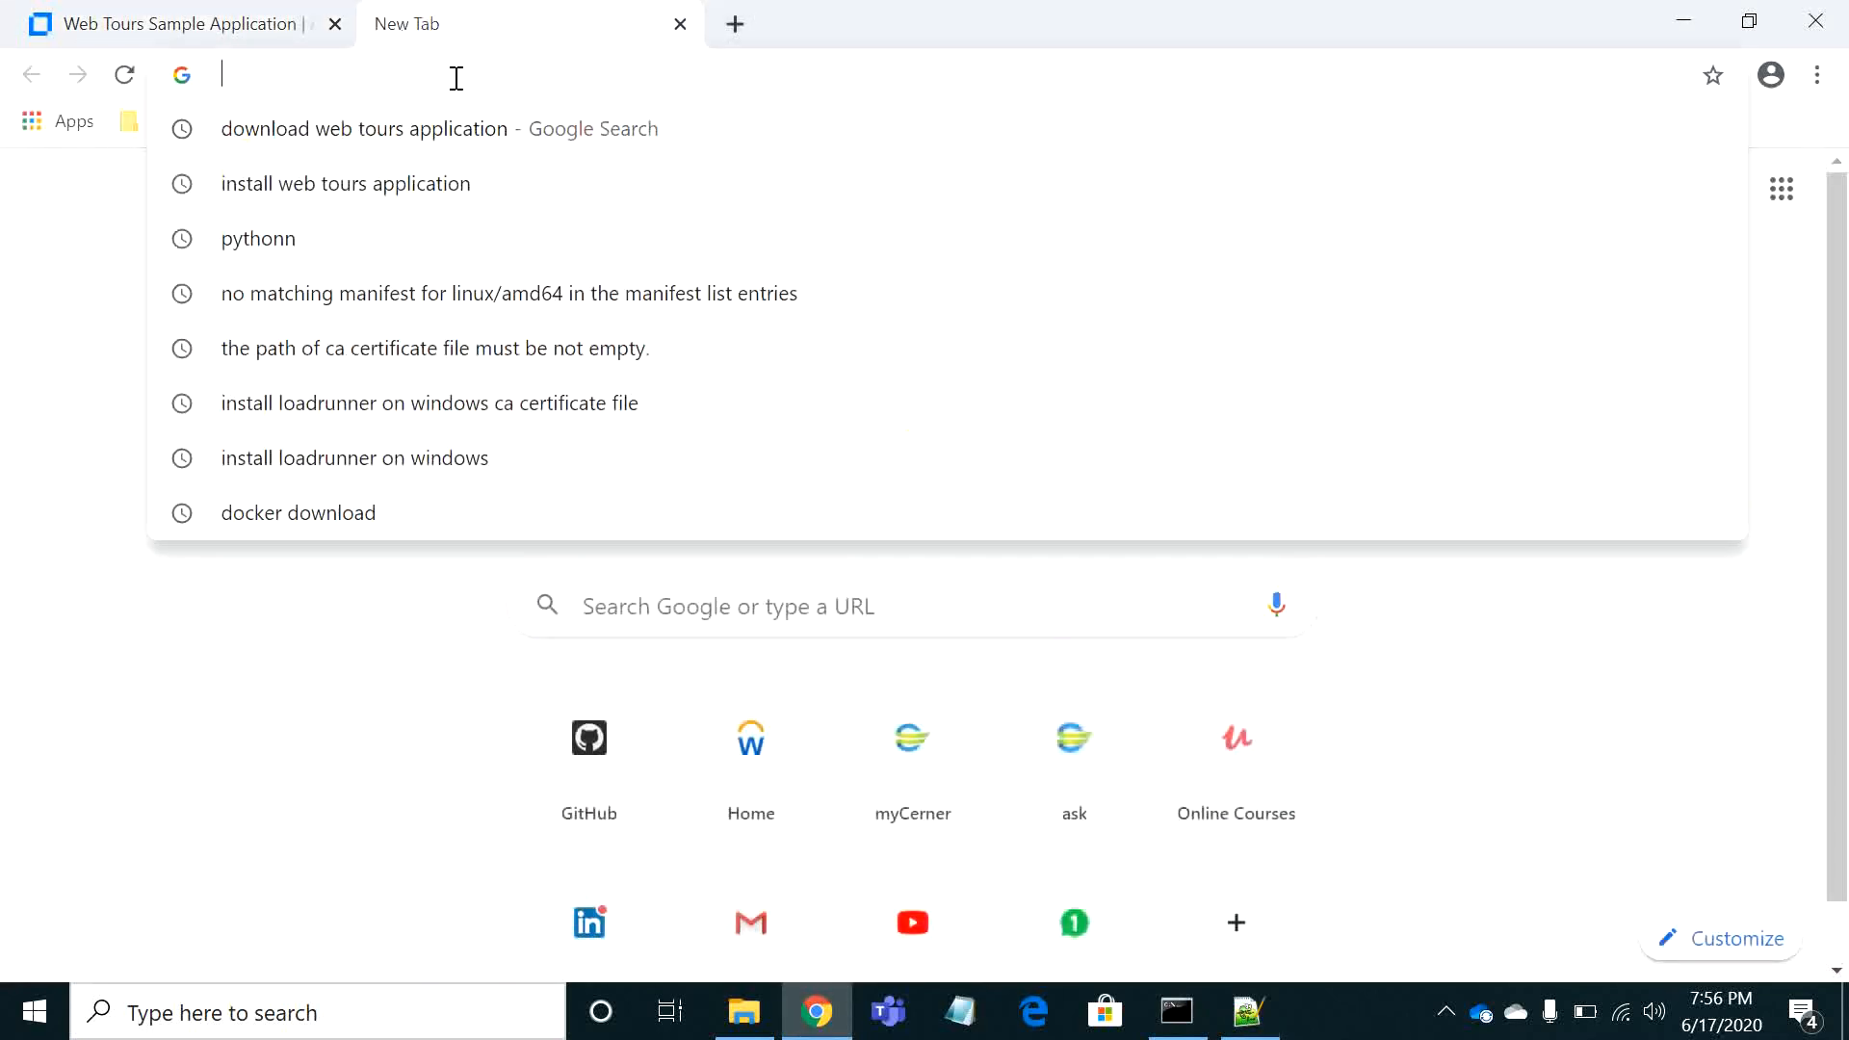
type("localhost:34211")
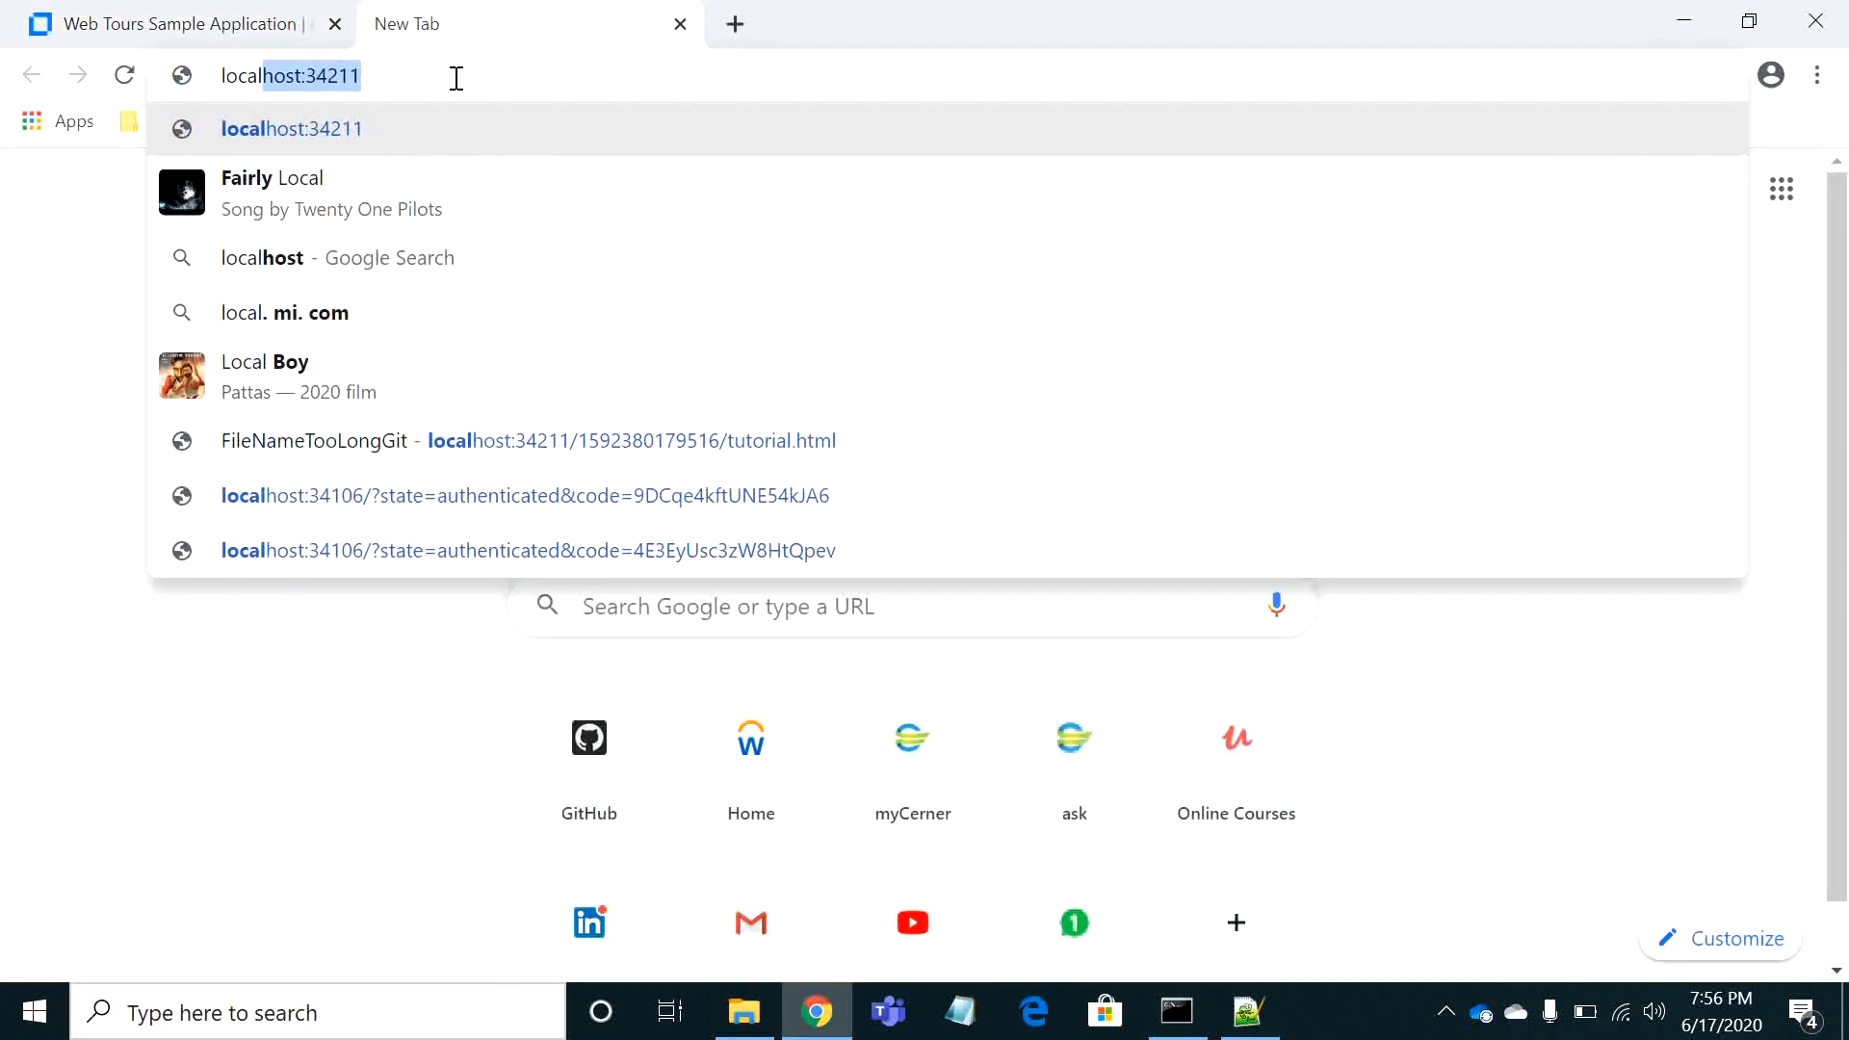
key("BackSpace")
key("BackSpace")
key("BackSpace")
key("BackSpace")
key("BackSpace")
type("1")
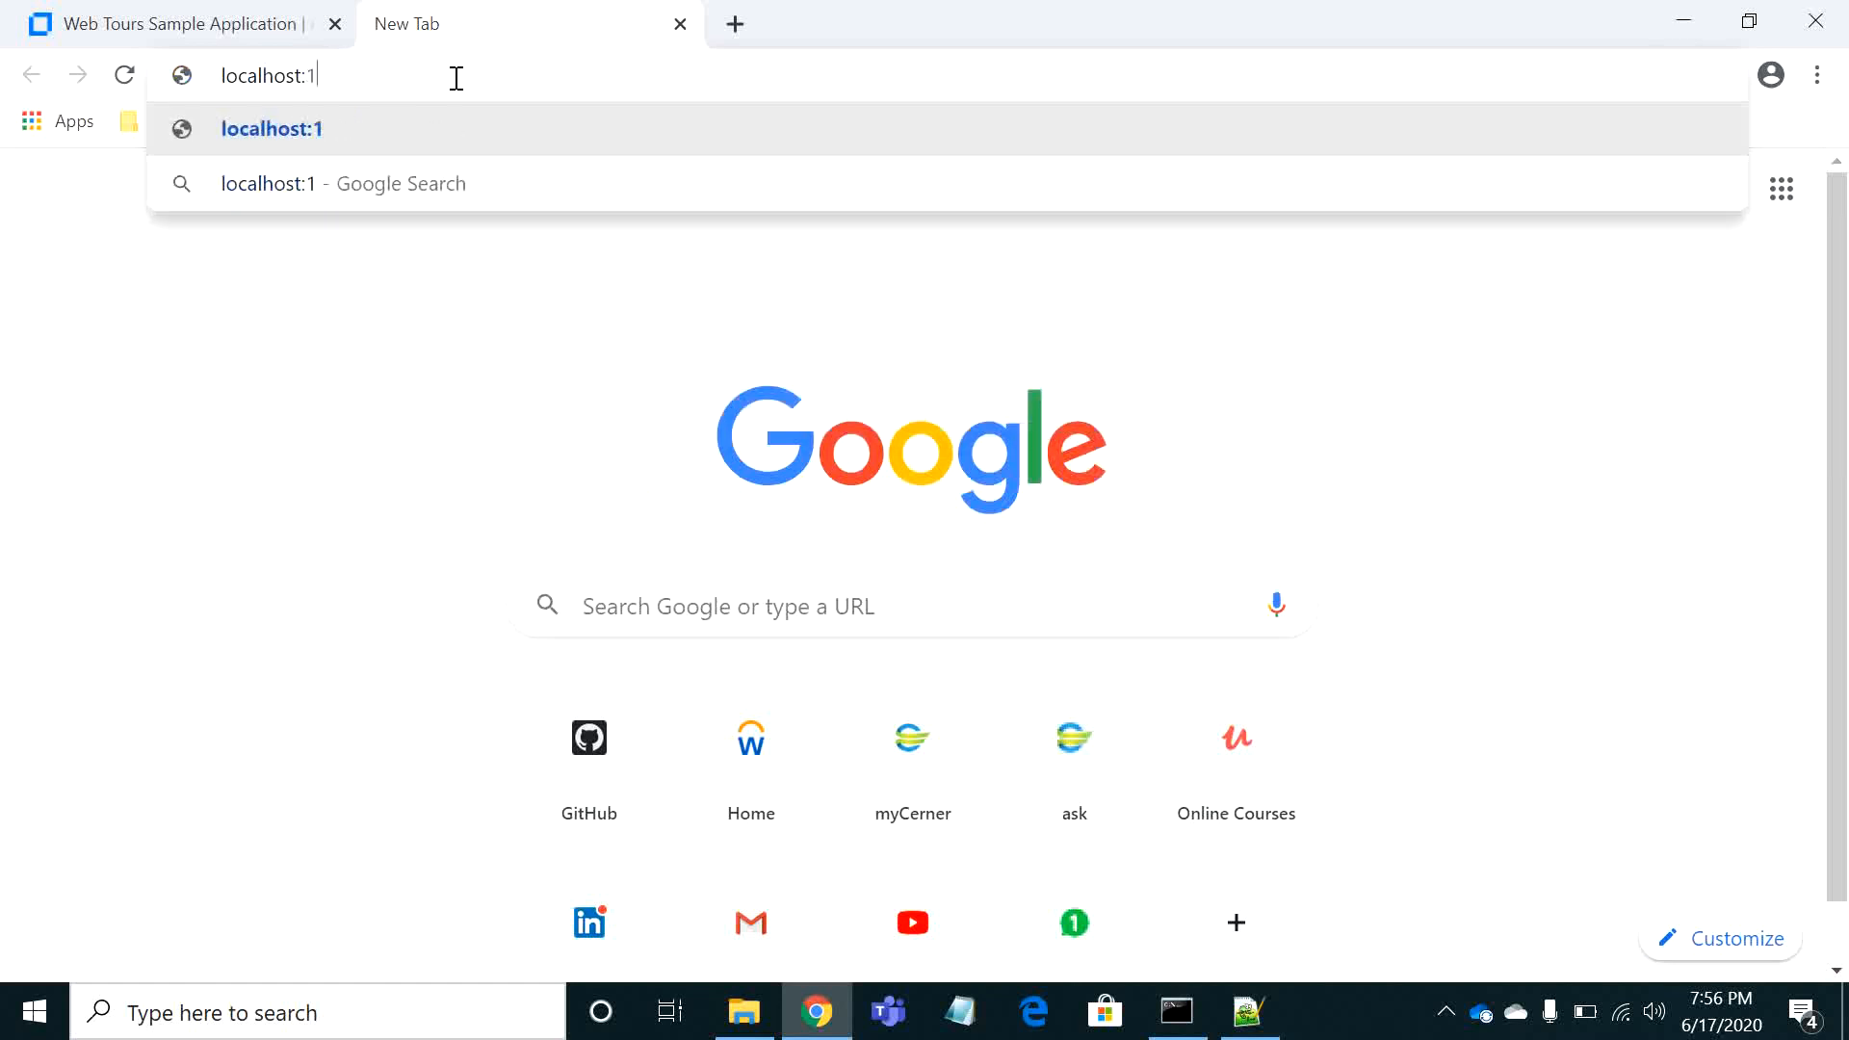
type("080")
key("Return")
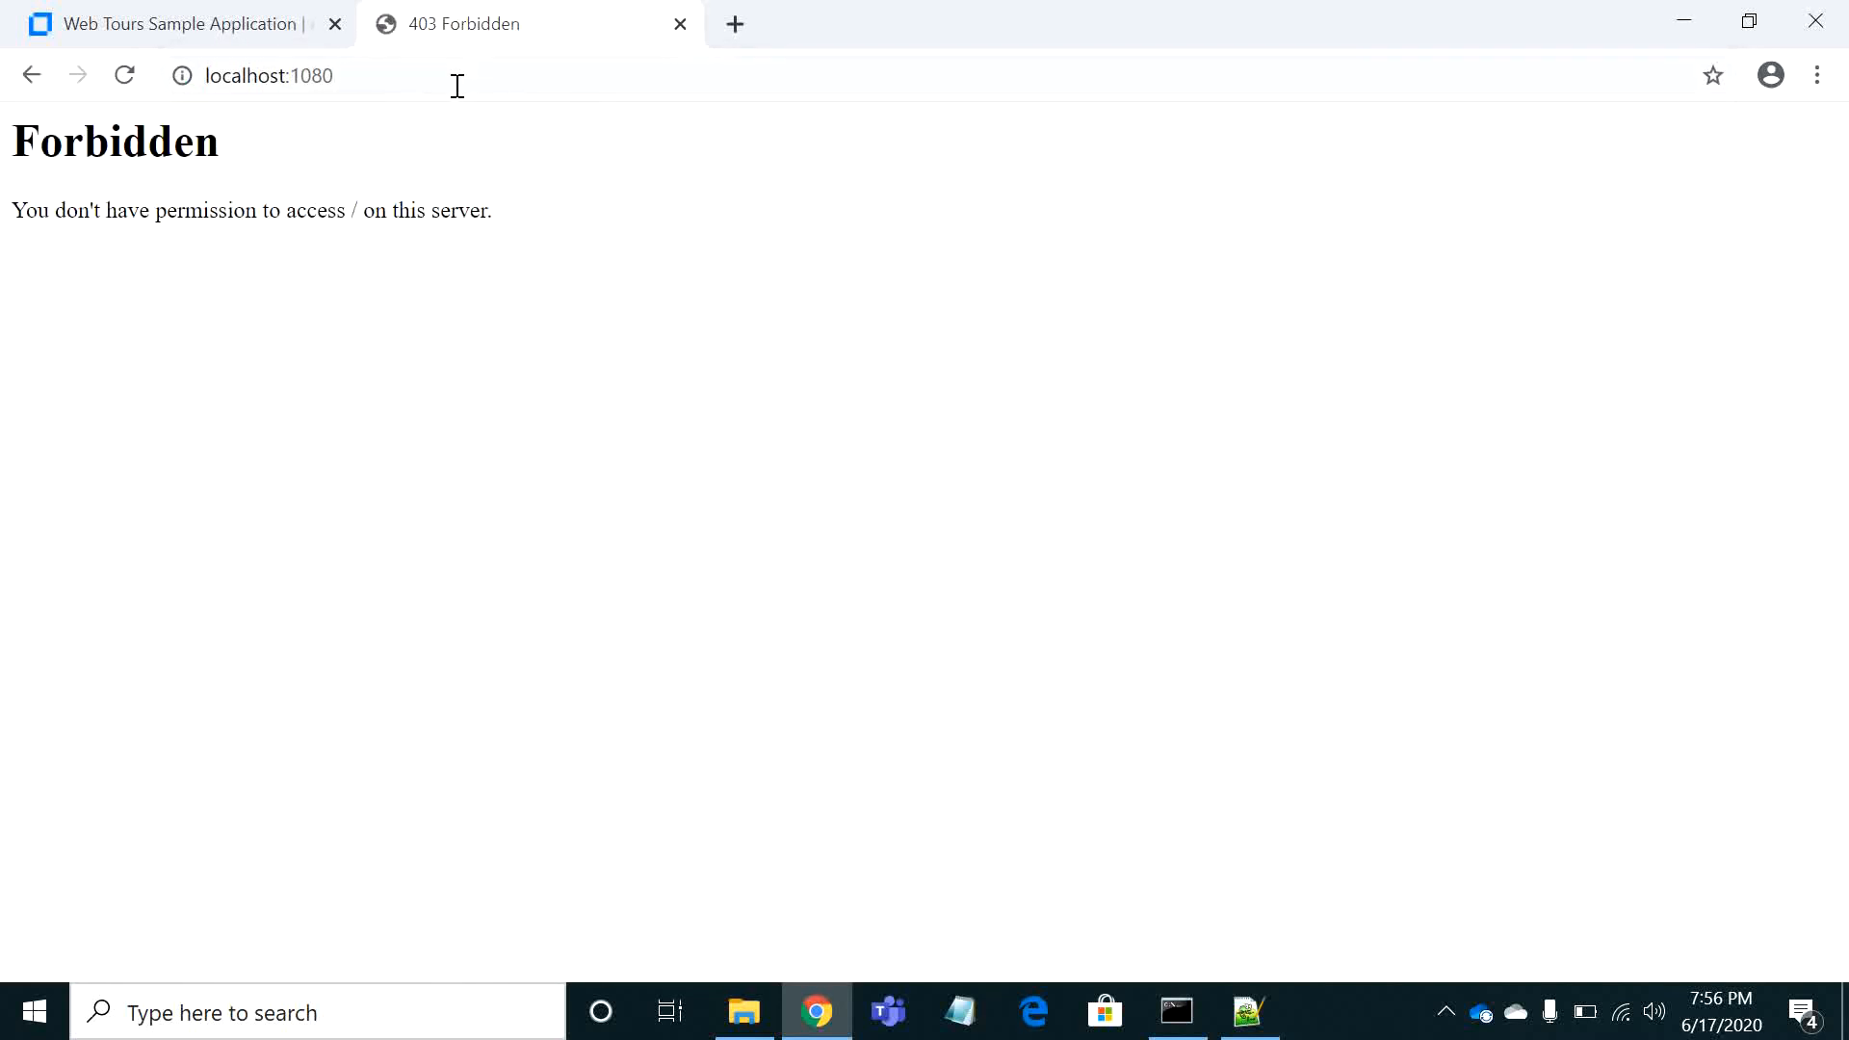
Recheck the Listen port in httpd.conf, and load localhost:1080/webtours/home.html in Chrome
left_click(1247, 1011)
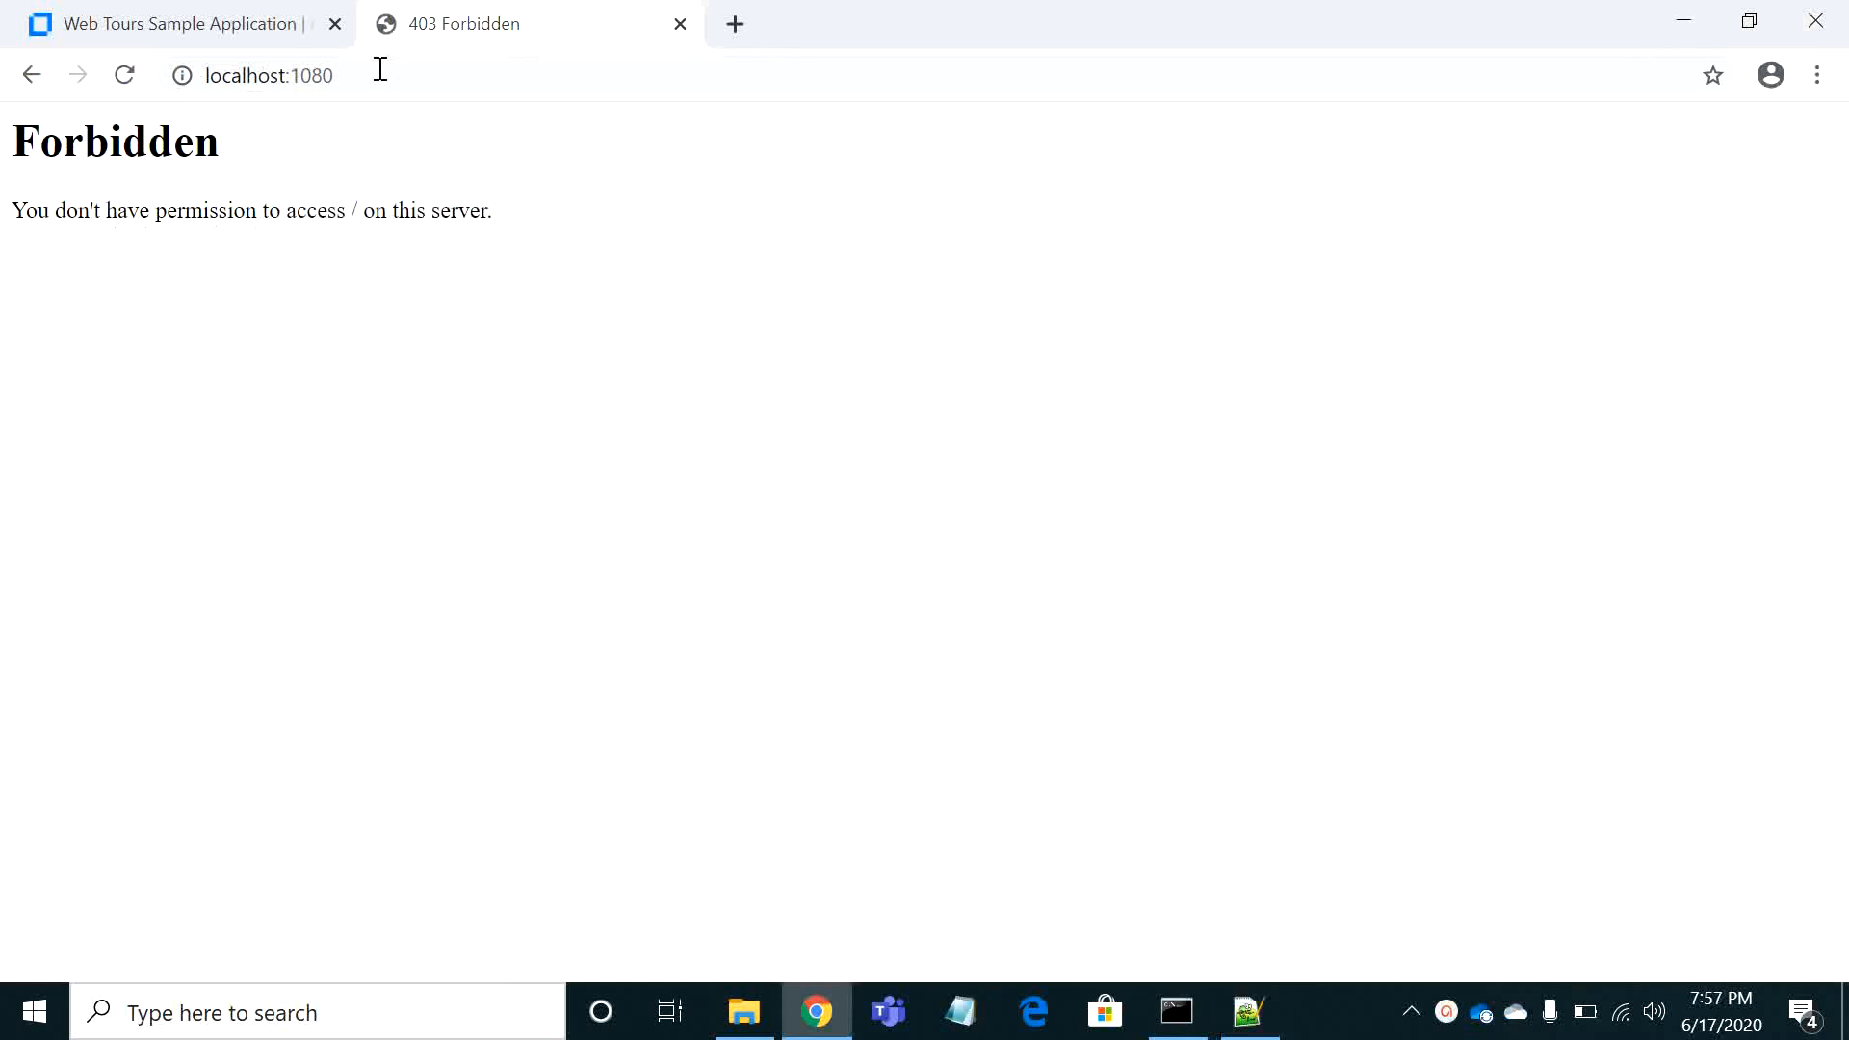
left_click(381, 70)
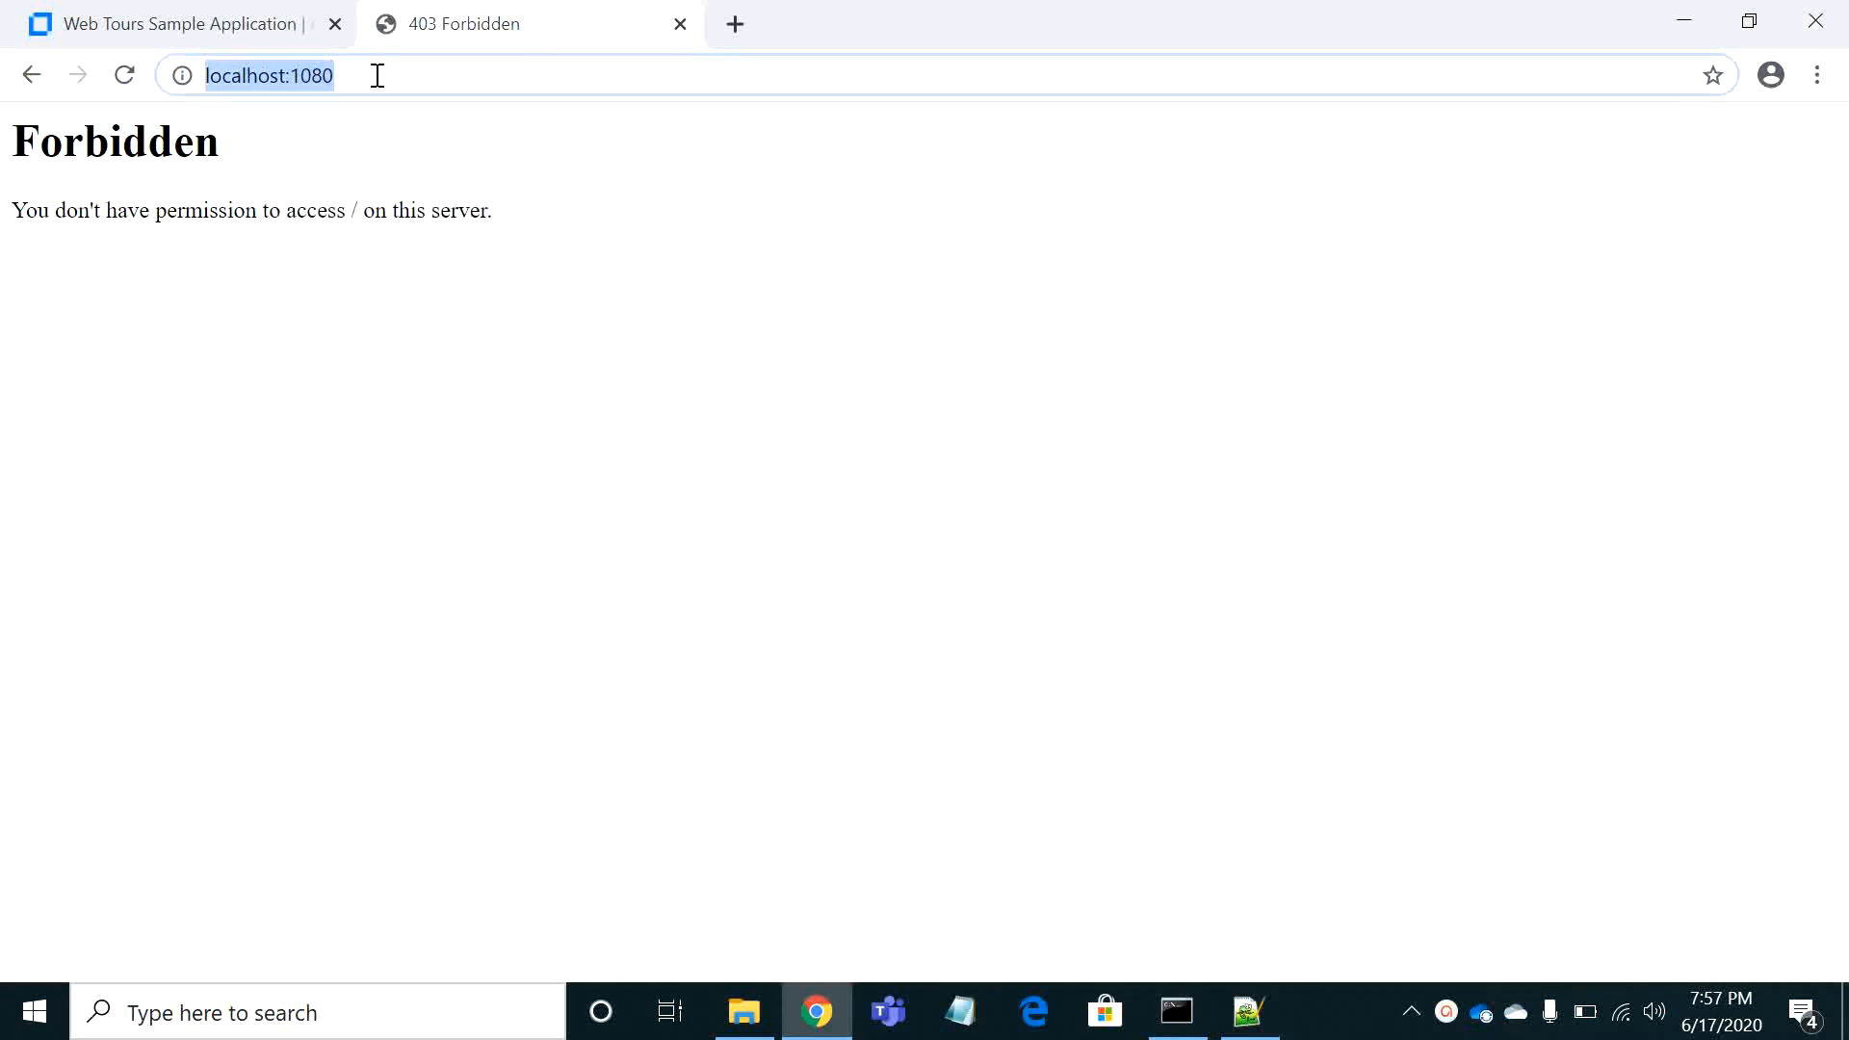
left_click(378, 75)
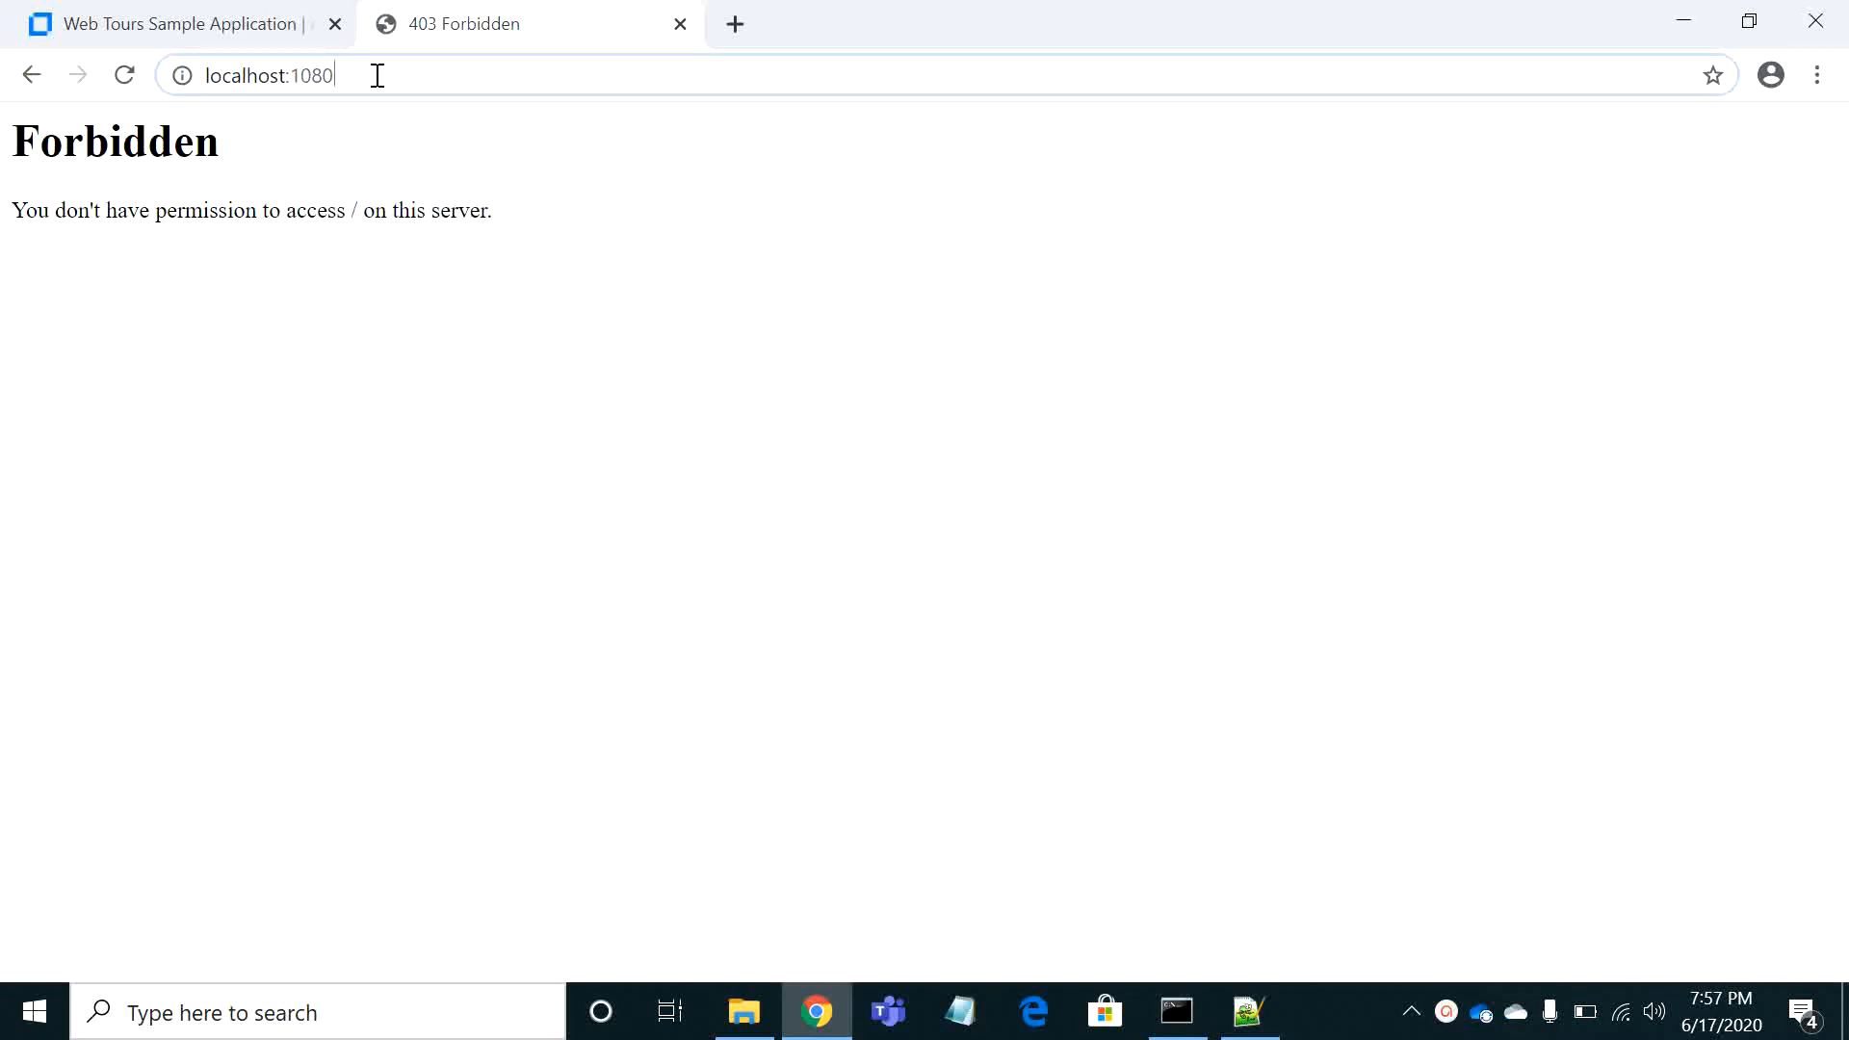
type("/")
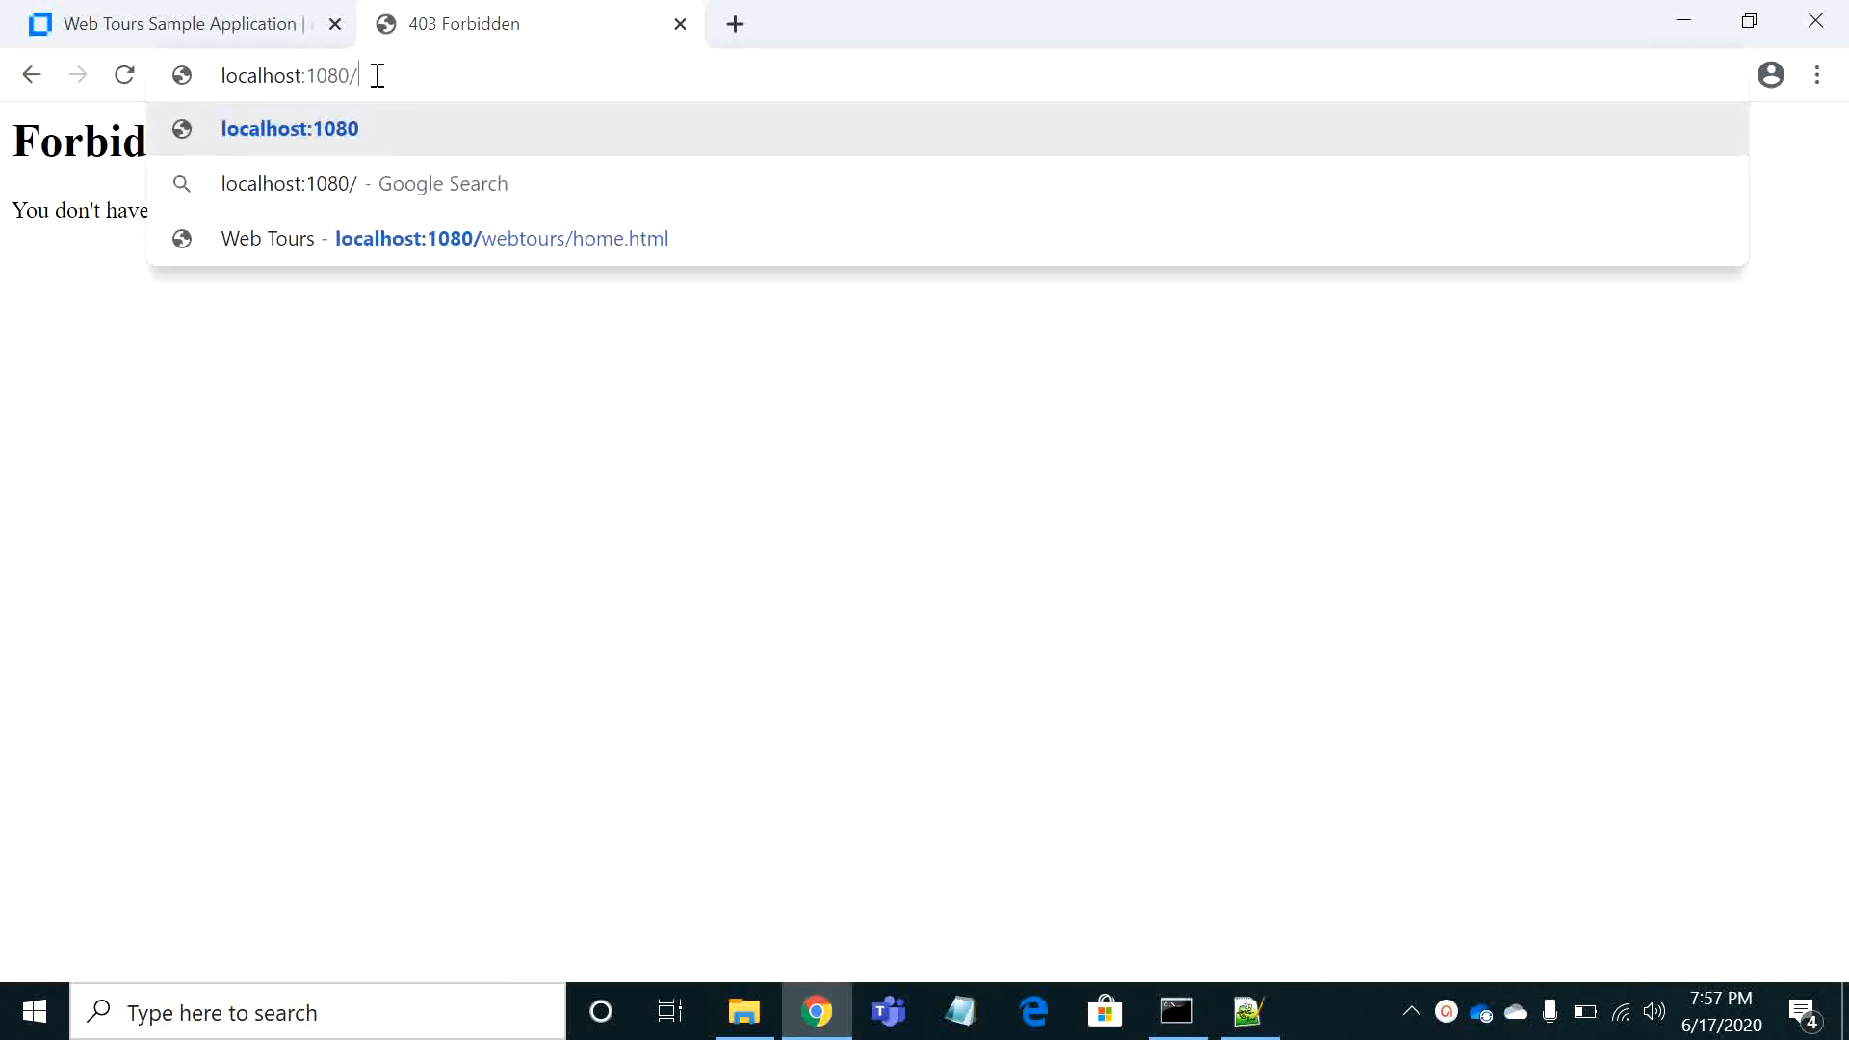
key("Down")
key("Down")
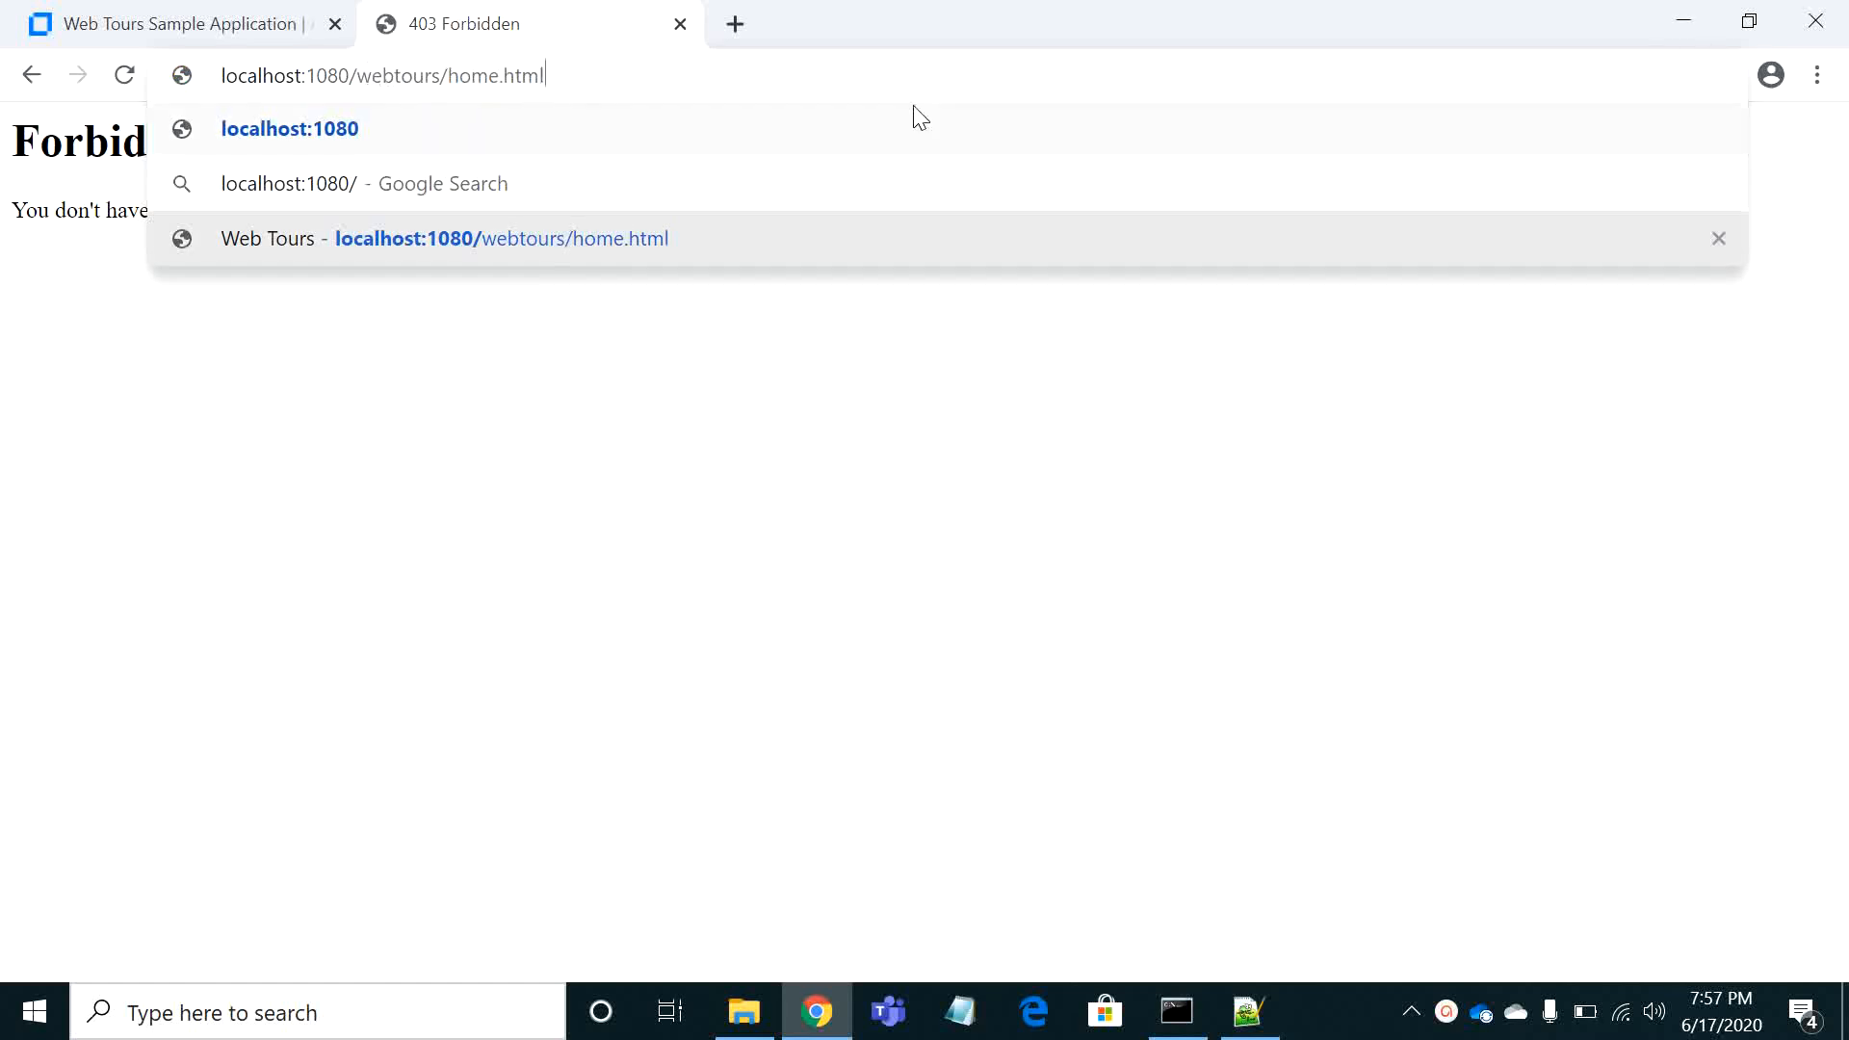
key("Return")
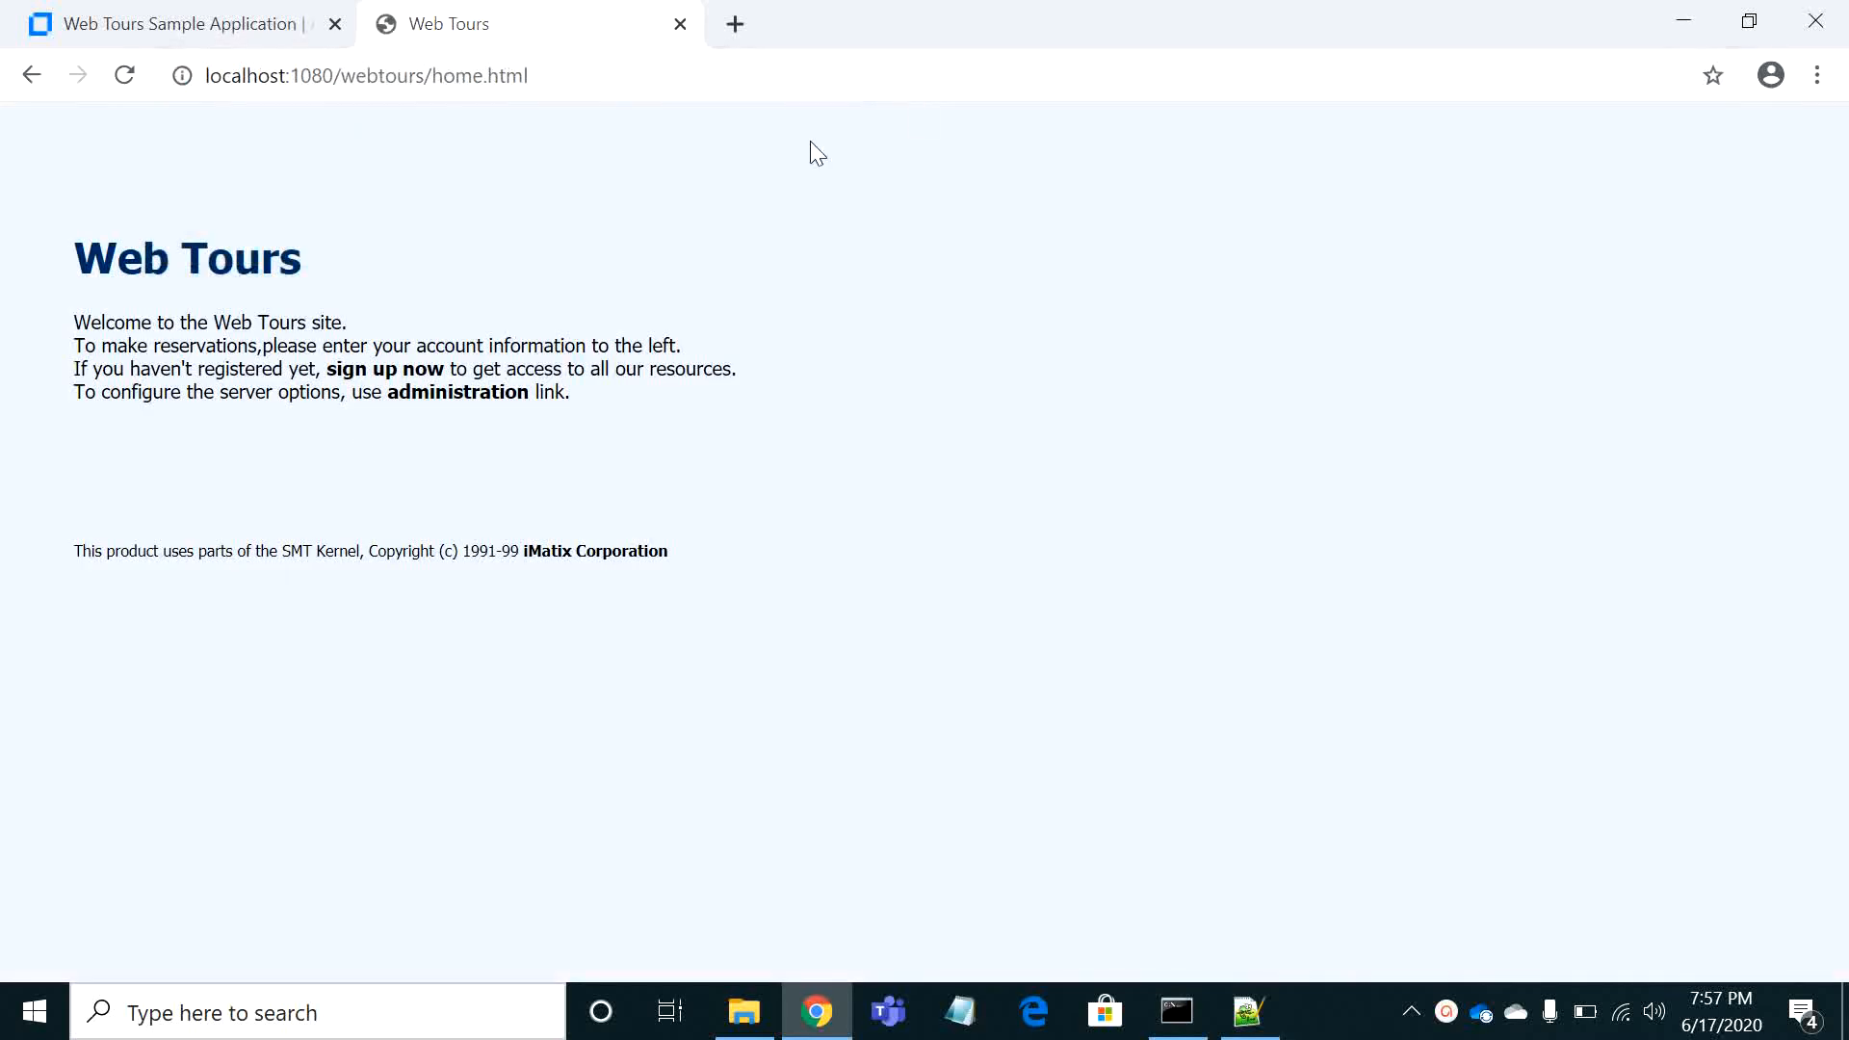
Open the Web Tours sign-up form and enter the new account's username, password and password confirmation
left_click(355, 371)
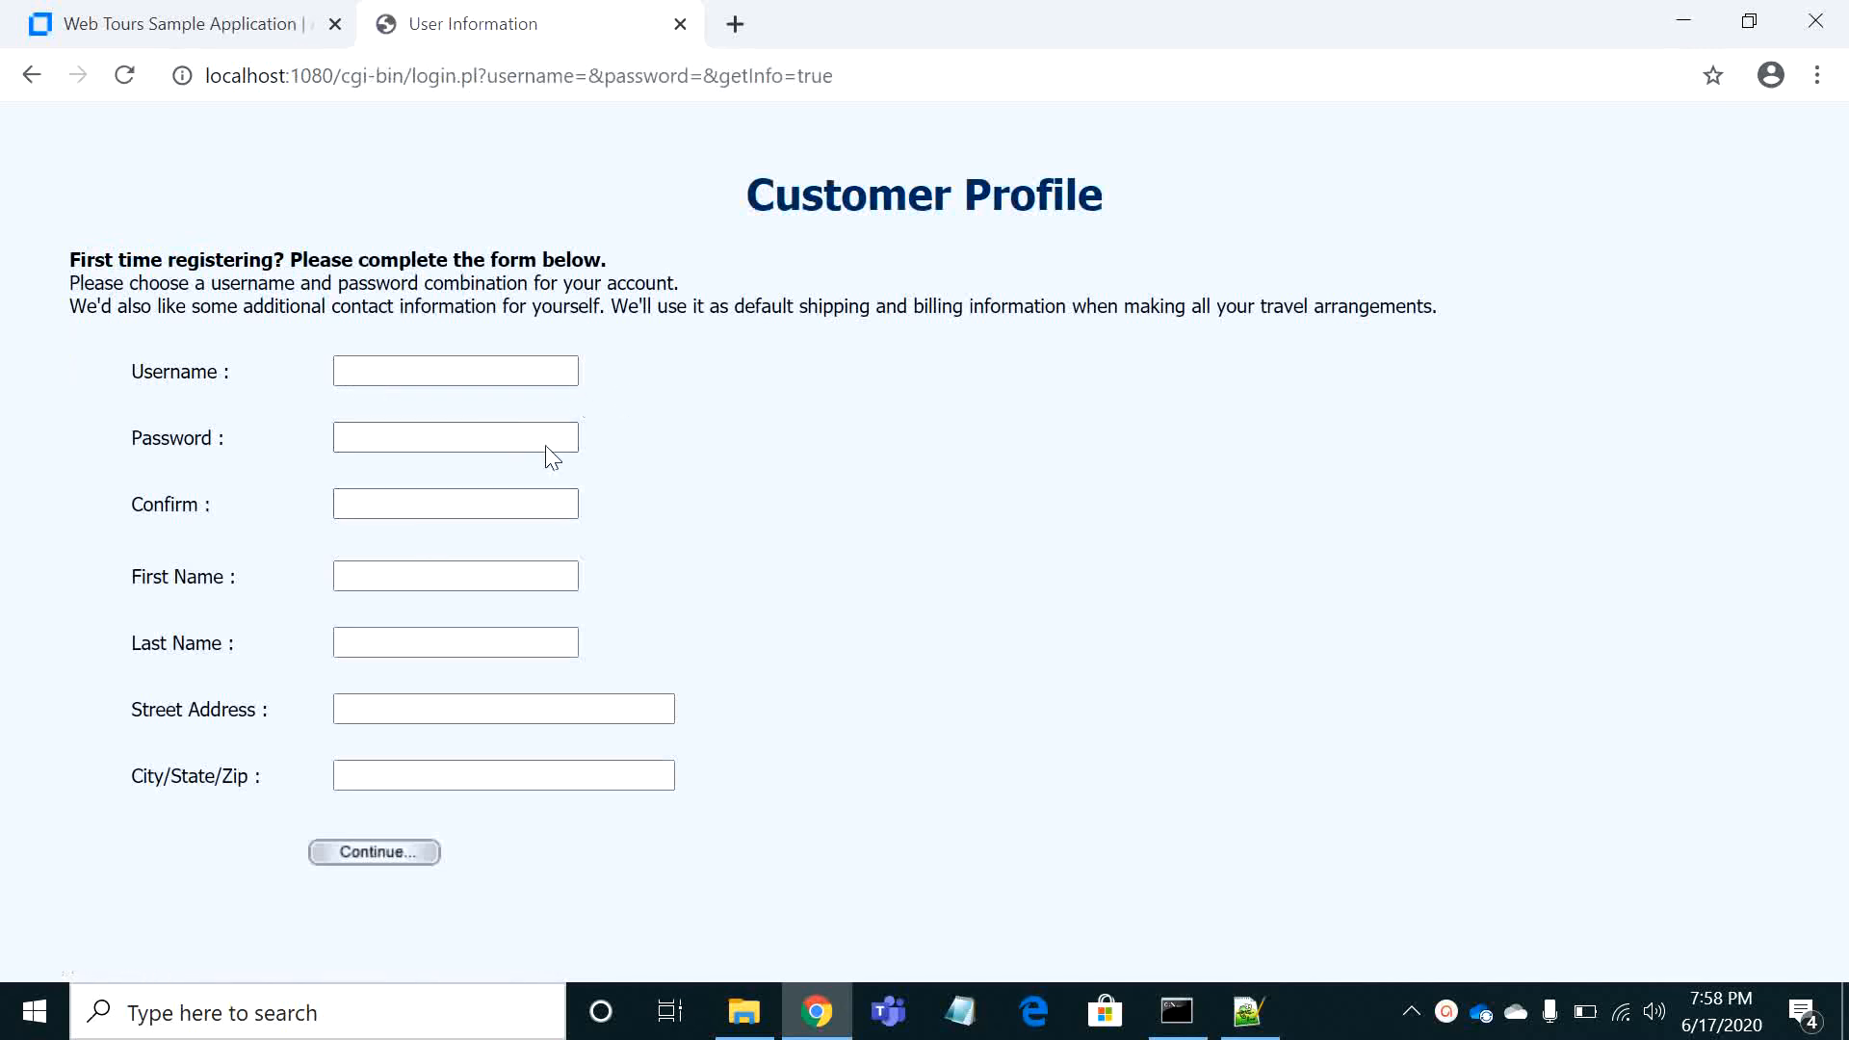
left_click(375, 369)
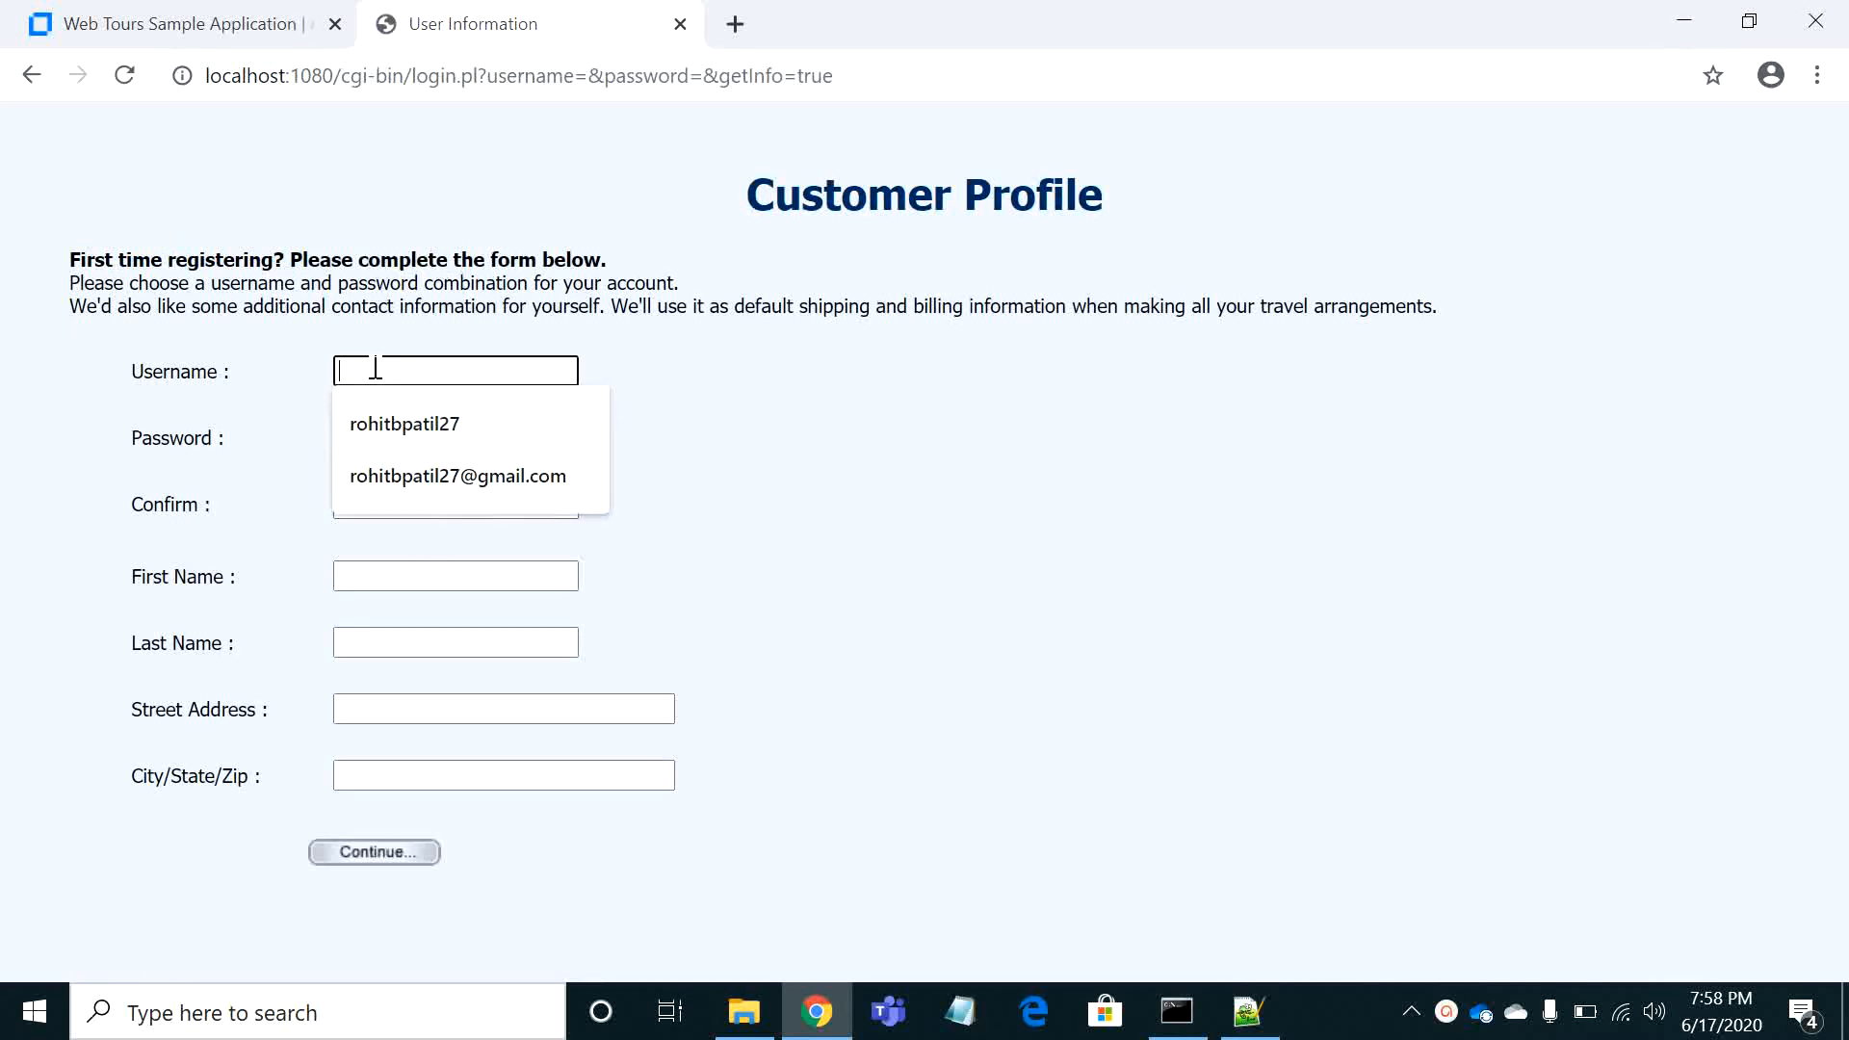
type("rohit")
key("Tab")
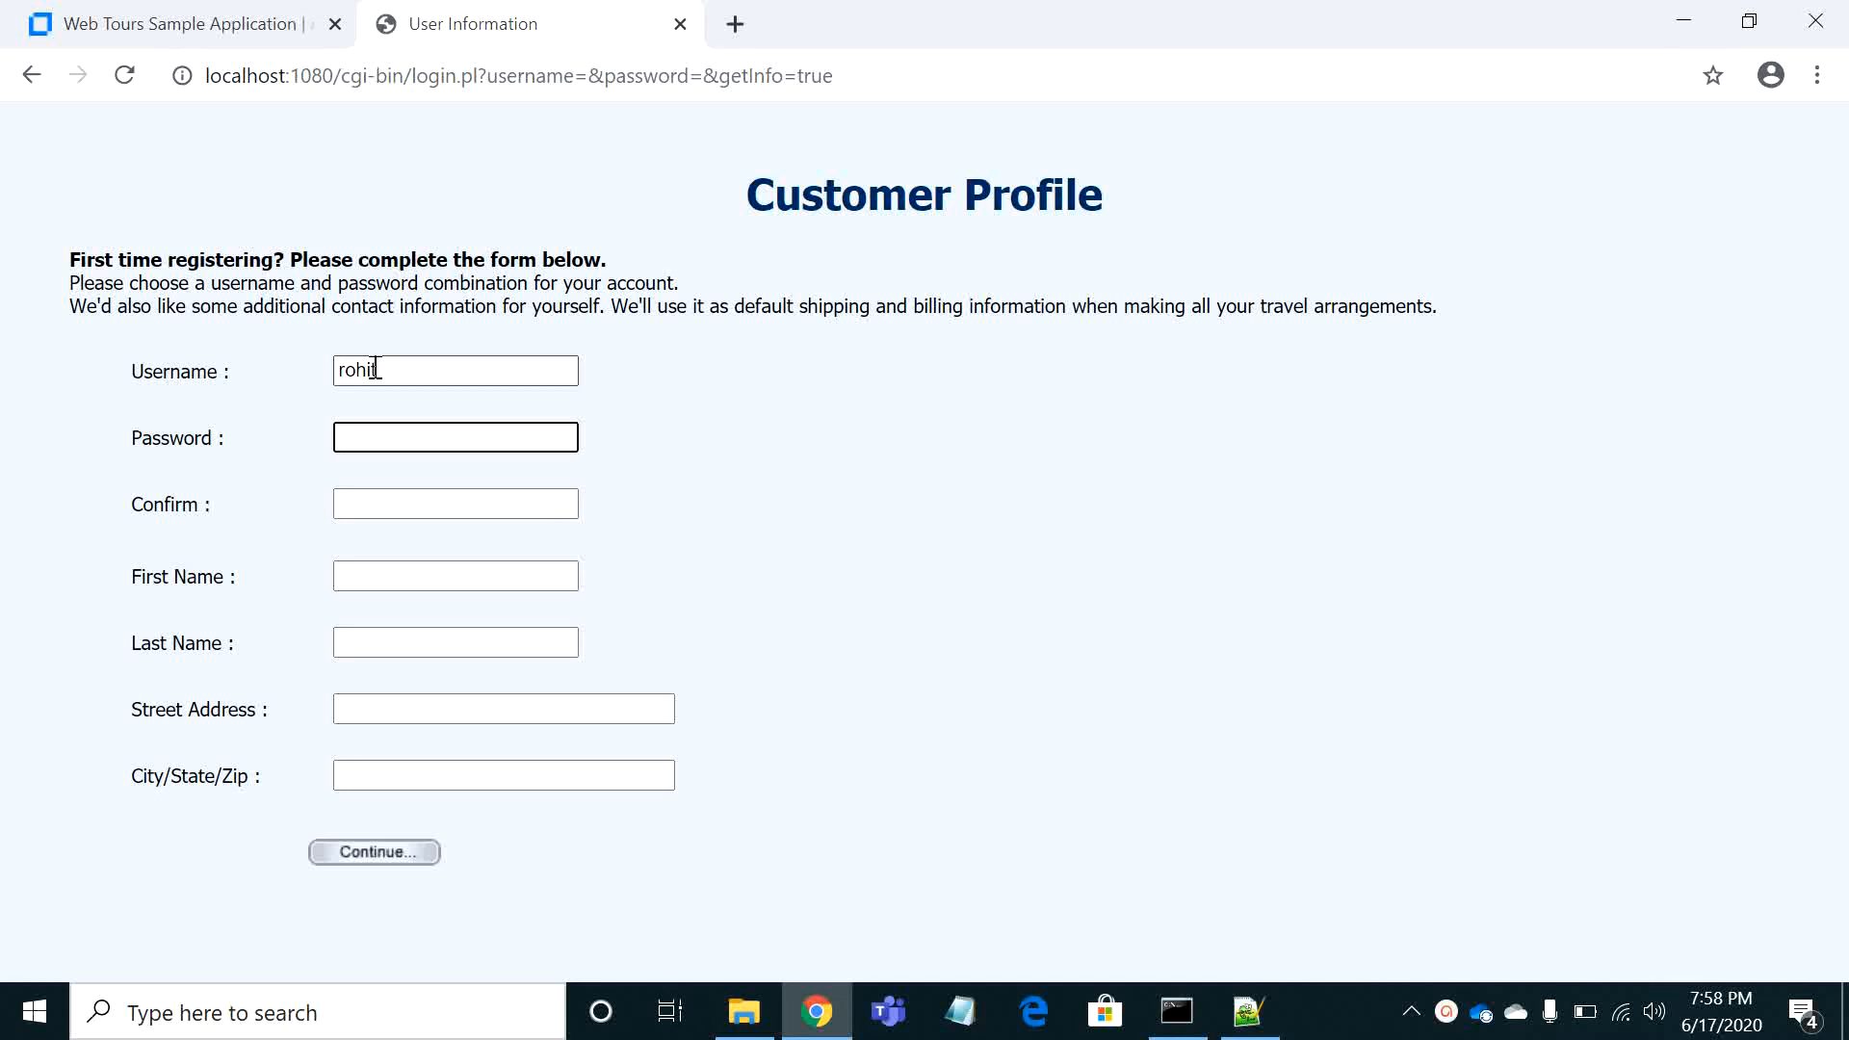
type("•••••••••••")
key("Tab")
type("••")
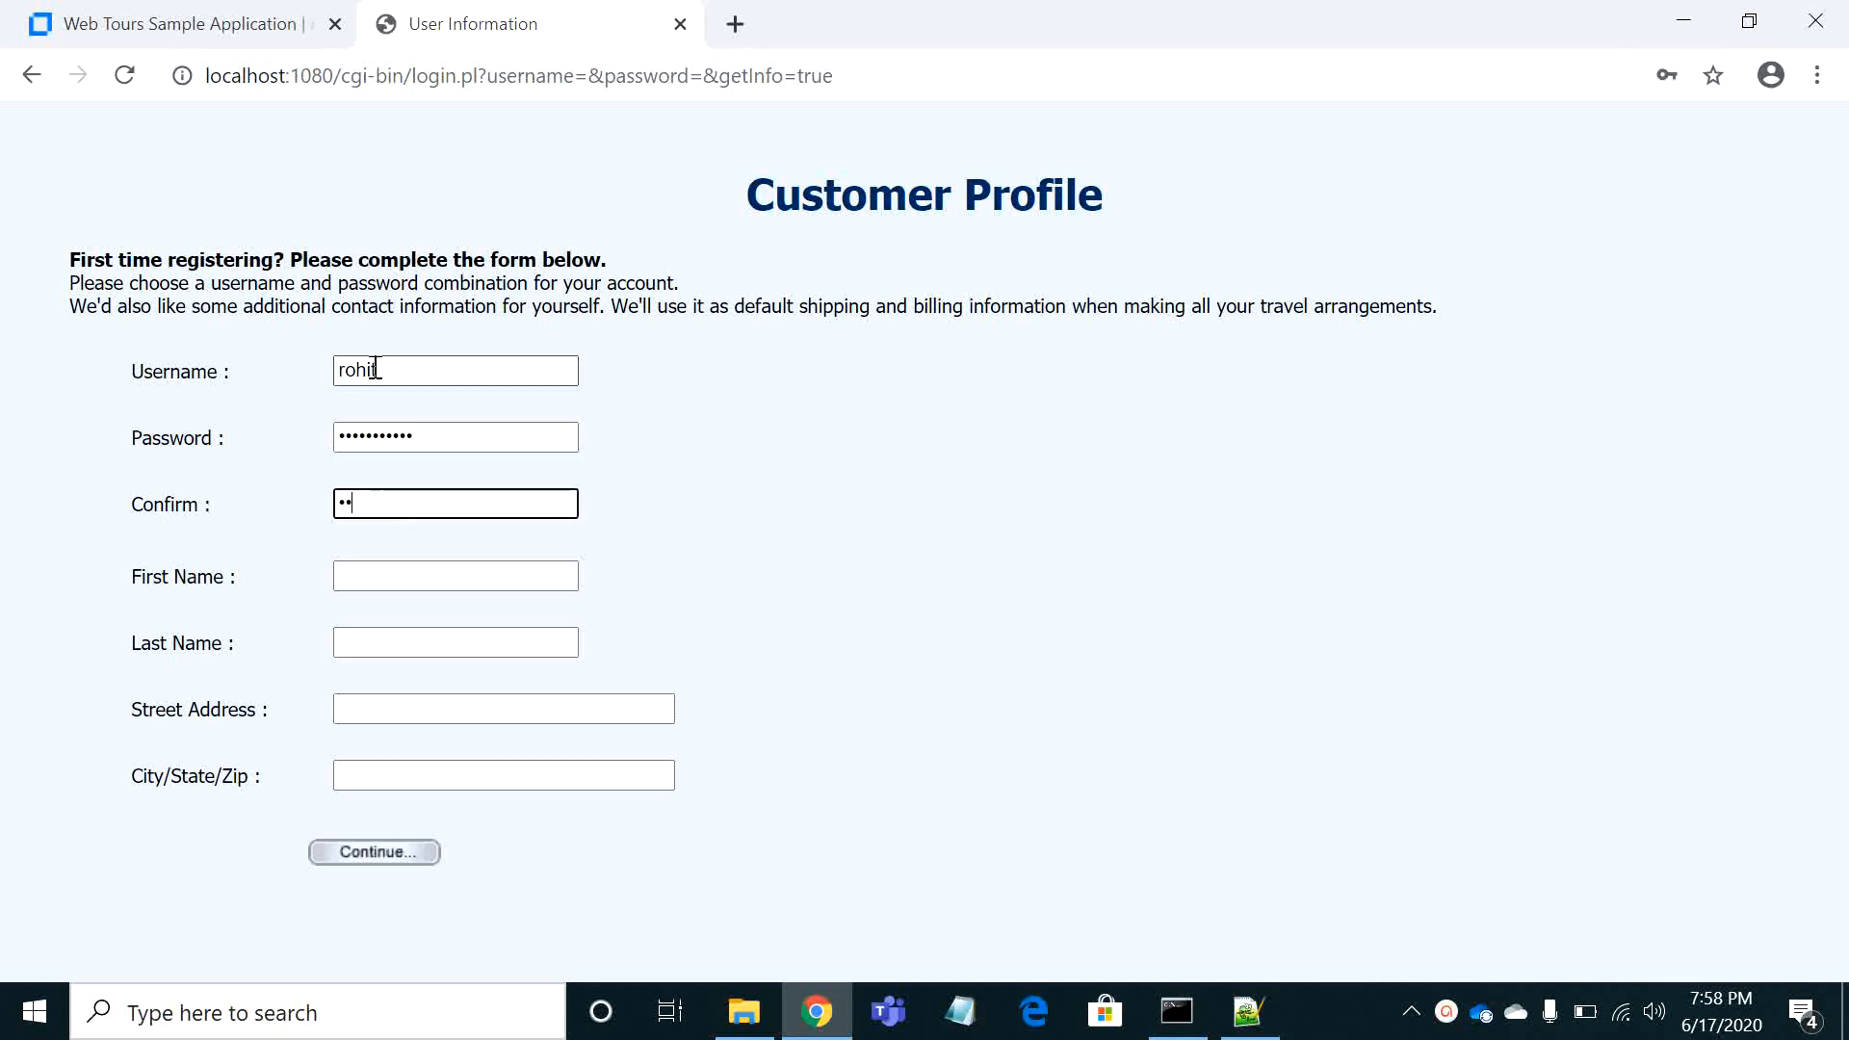
type("•••••••••")
key("Tab")
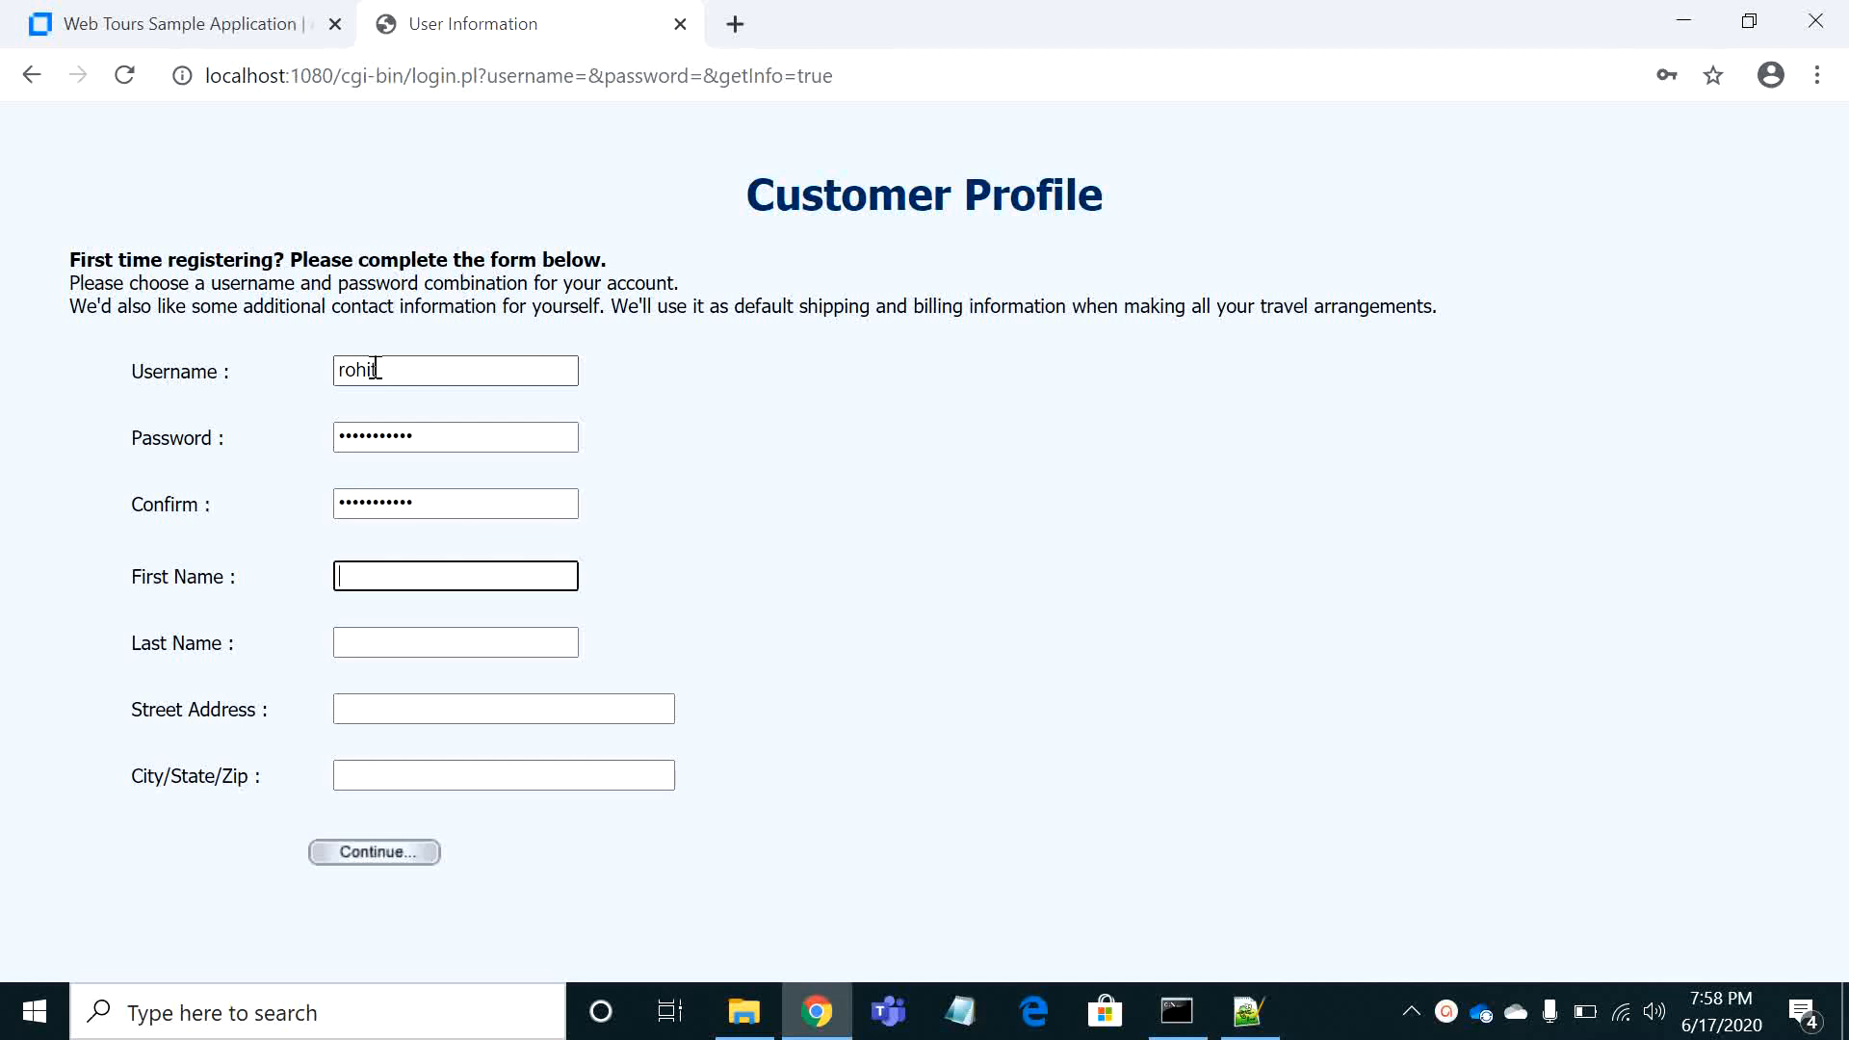
Enter the customer's first name and last name in the profile form
key("Tab")
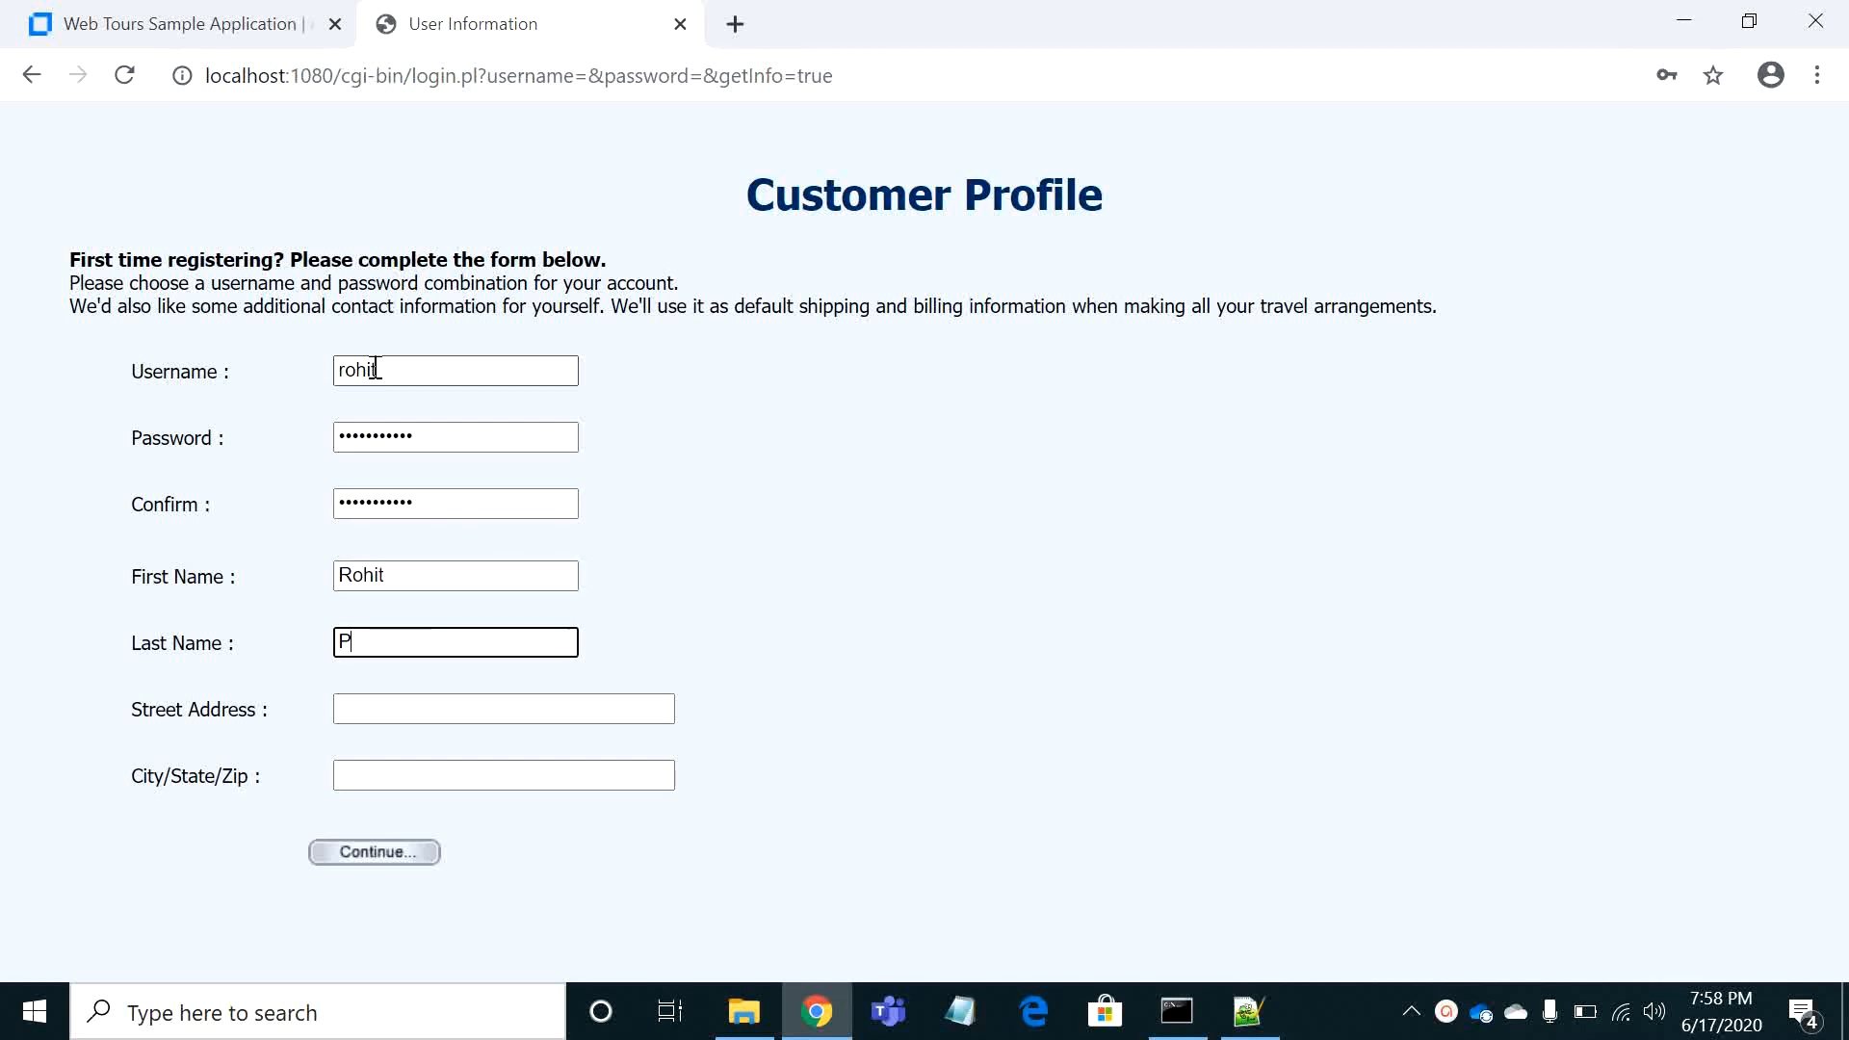
key("Tab")
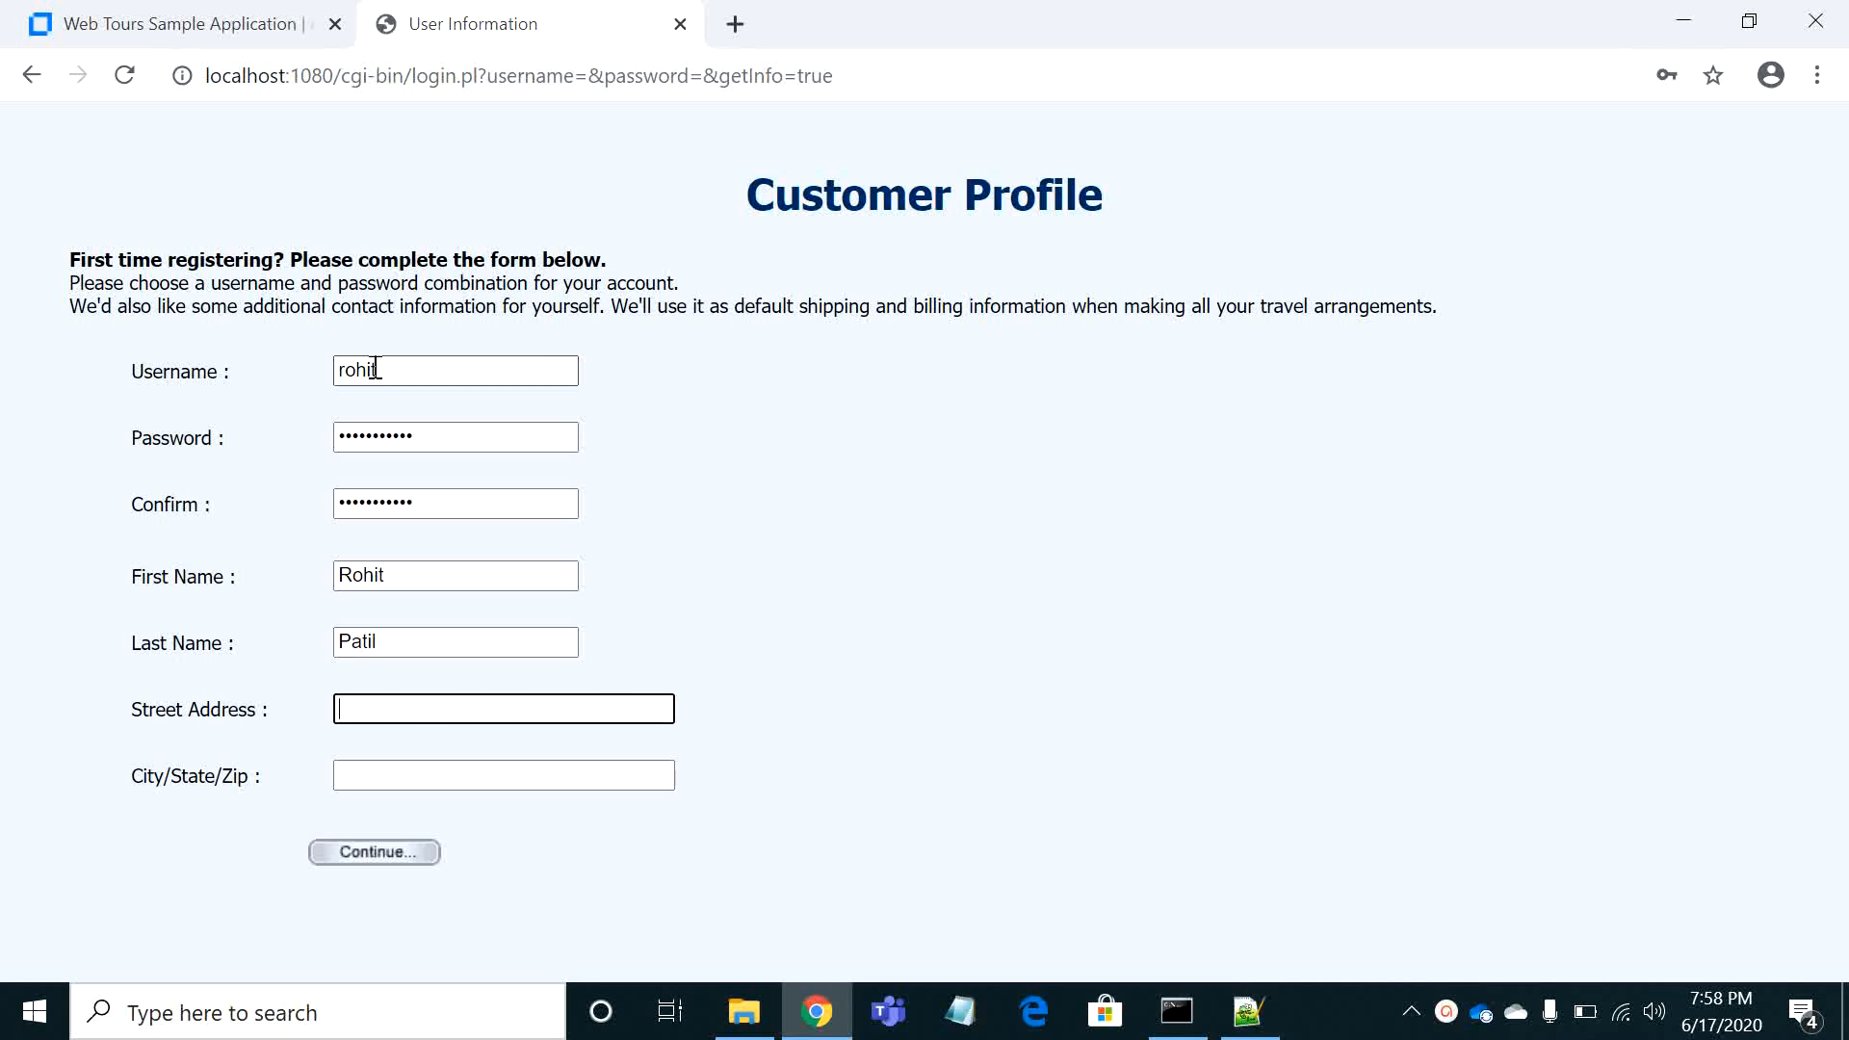
Fill in the customer's street address in the profile form, correcting the misspelled city name
type("Nagarbhavi, Banga")
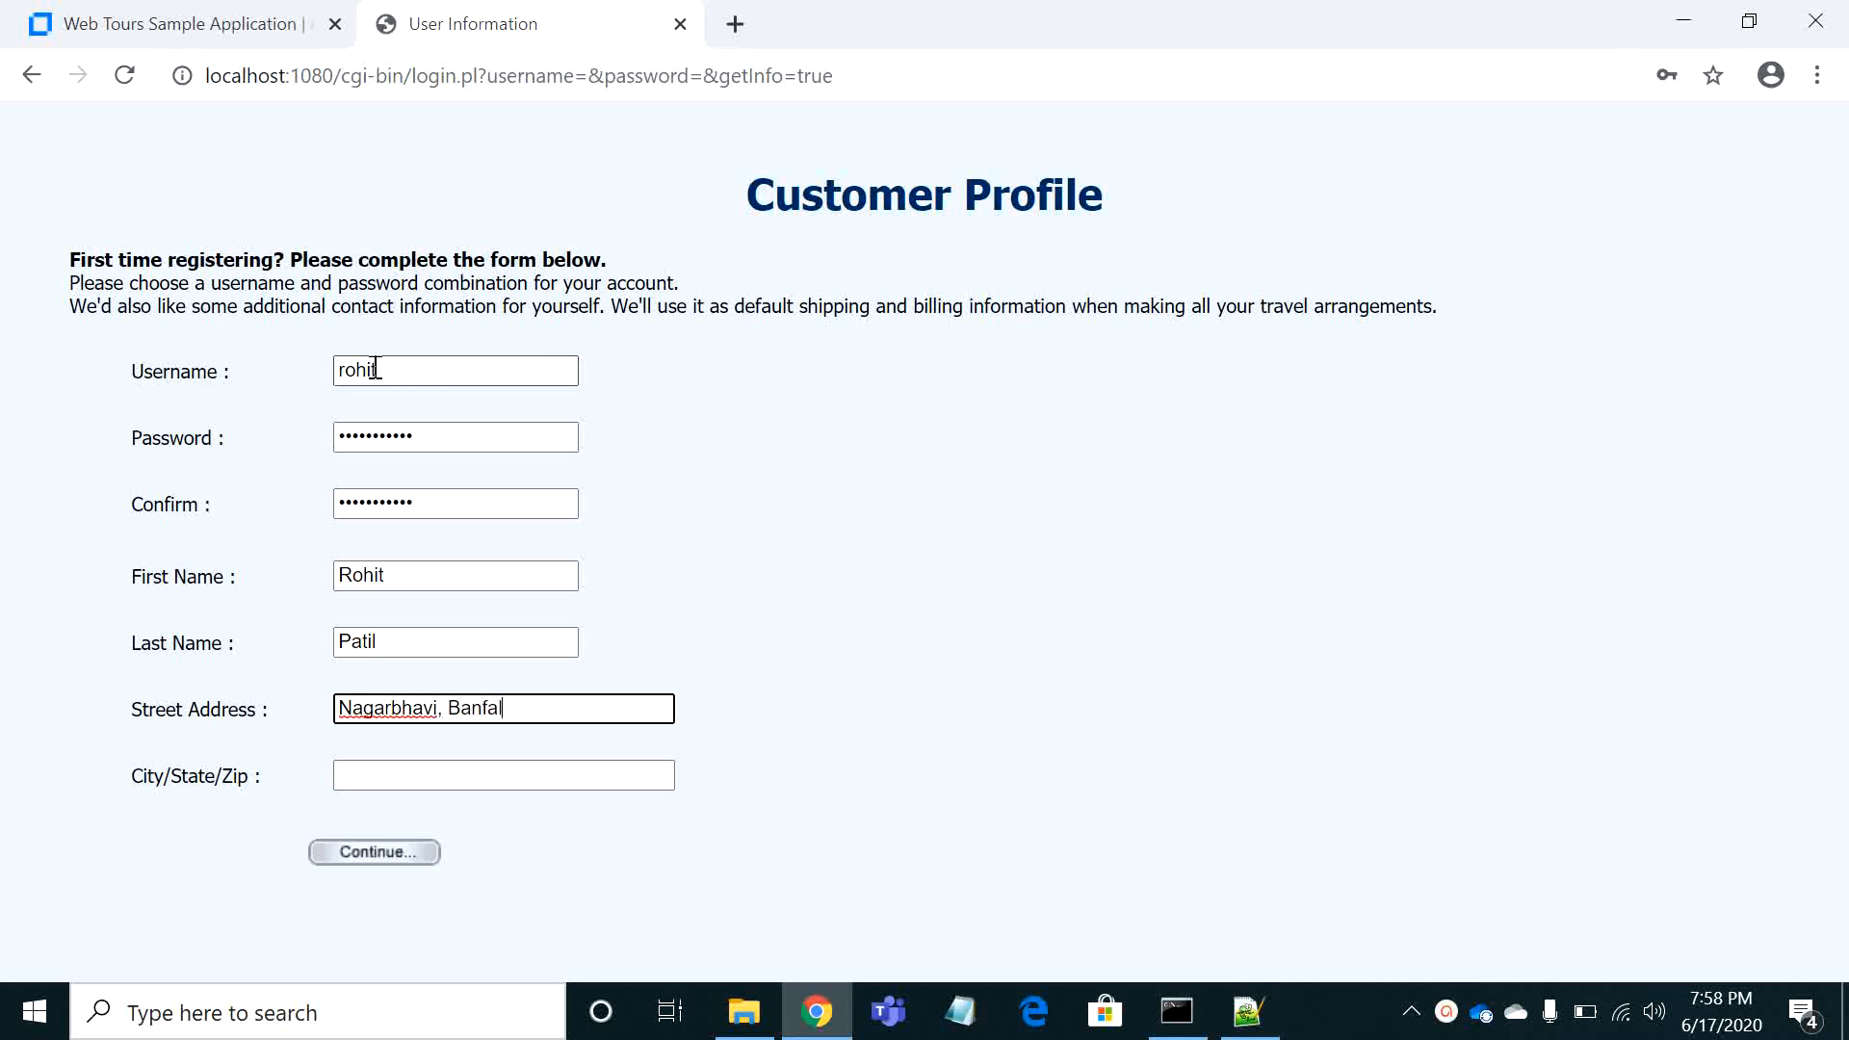
key("BackSpace")
key("BackSpace")
type("aluru")
key("Tab")
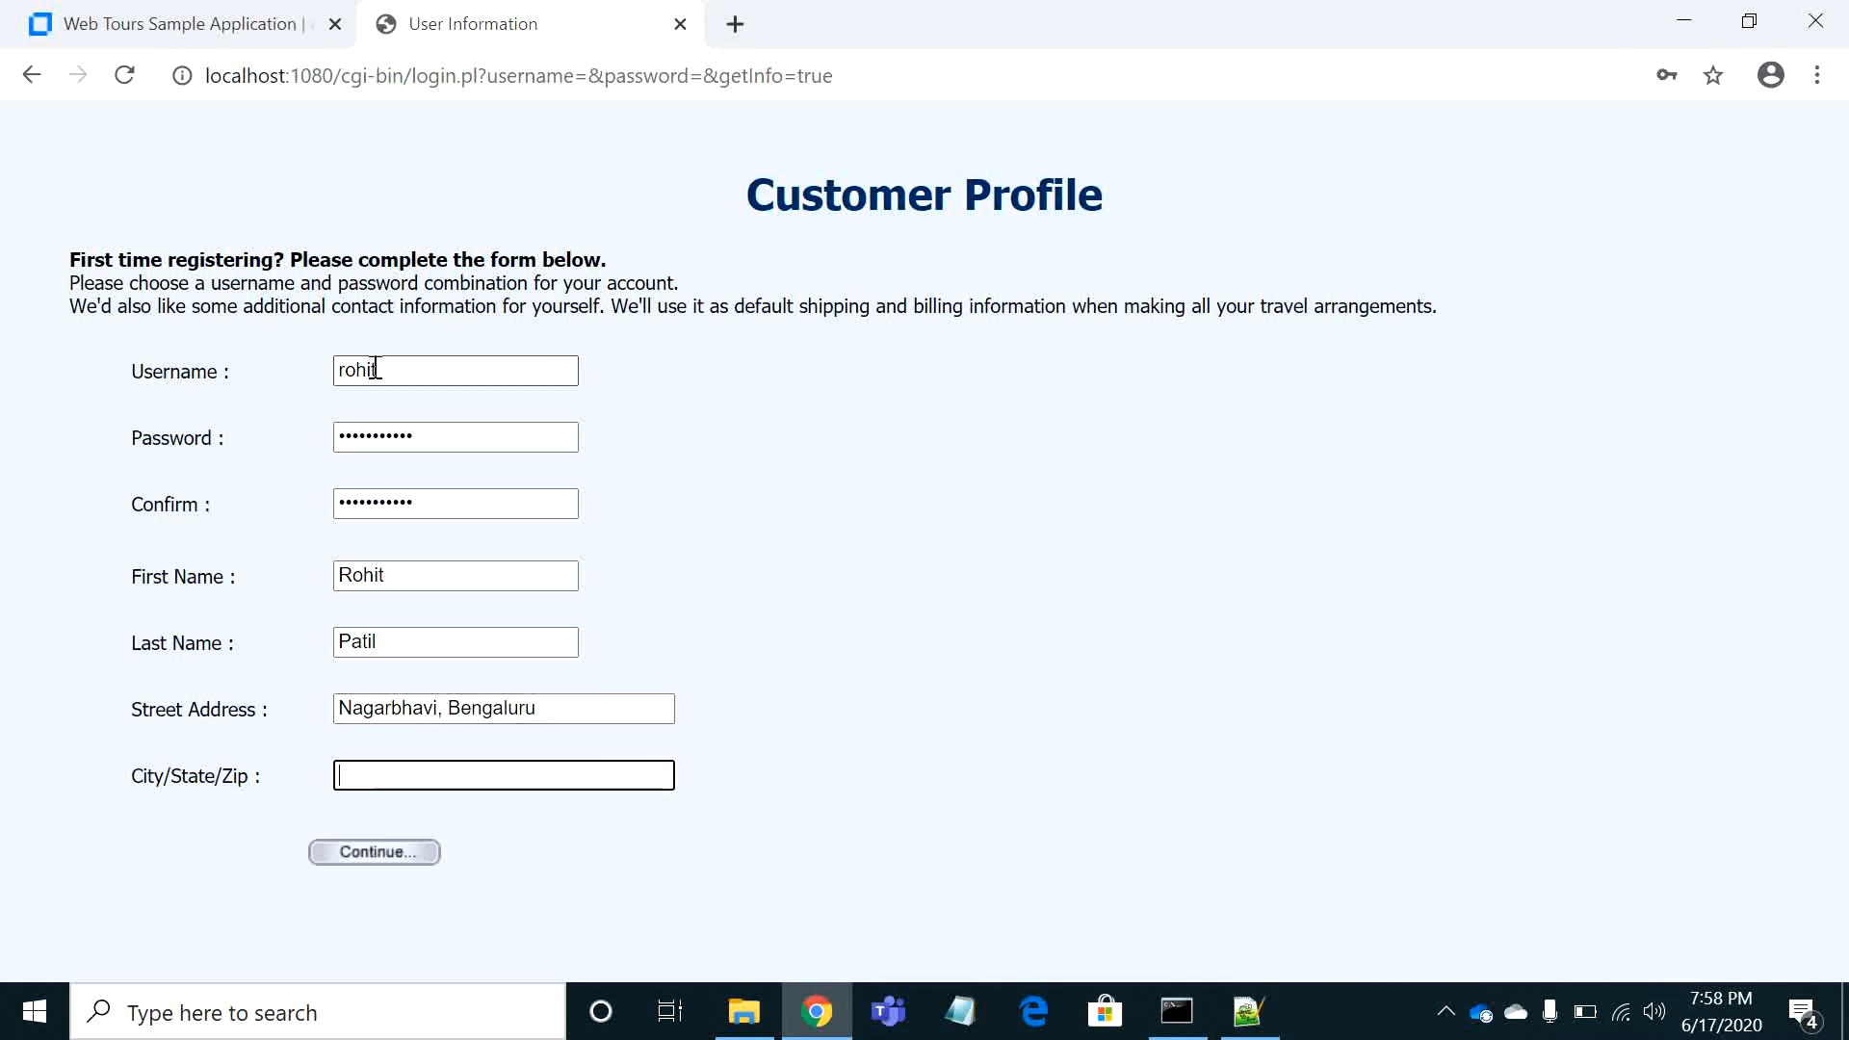
Fill in the customer's City/State/Zip field, submit the registration and continue past the thank-you page
type("Karnataka")
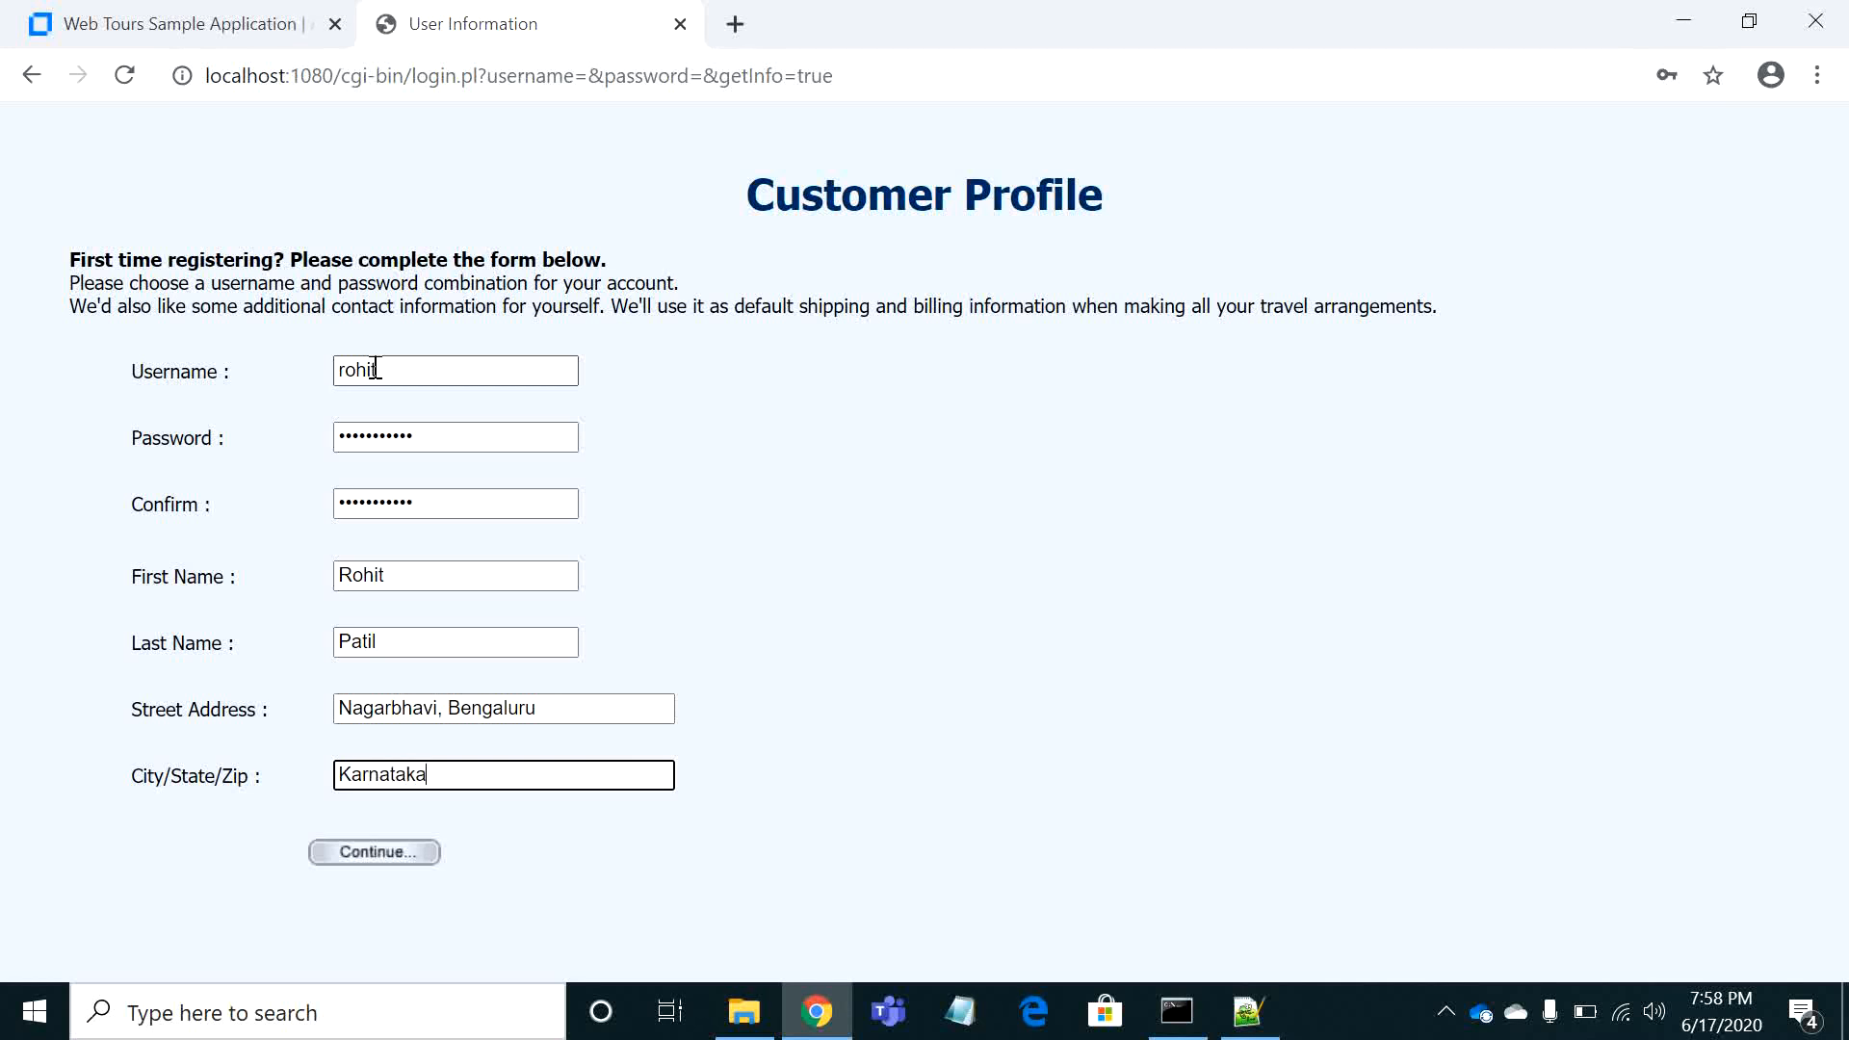
left_click(388, 856)
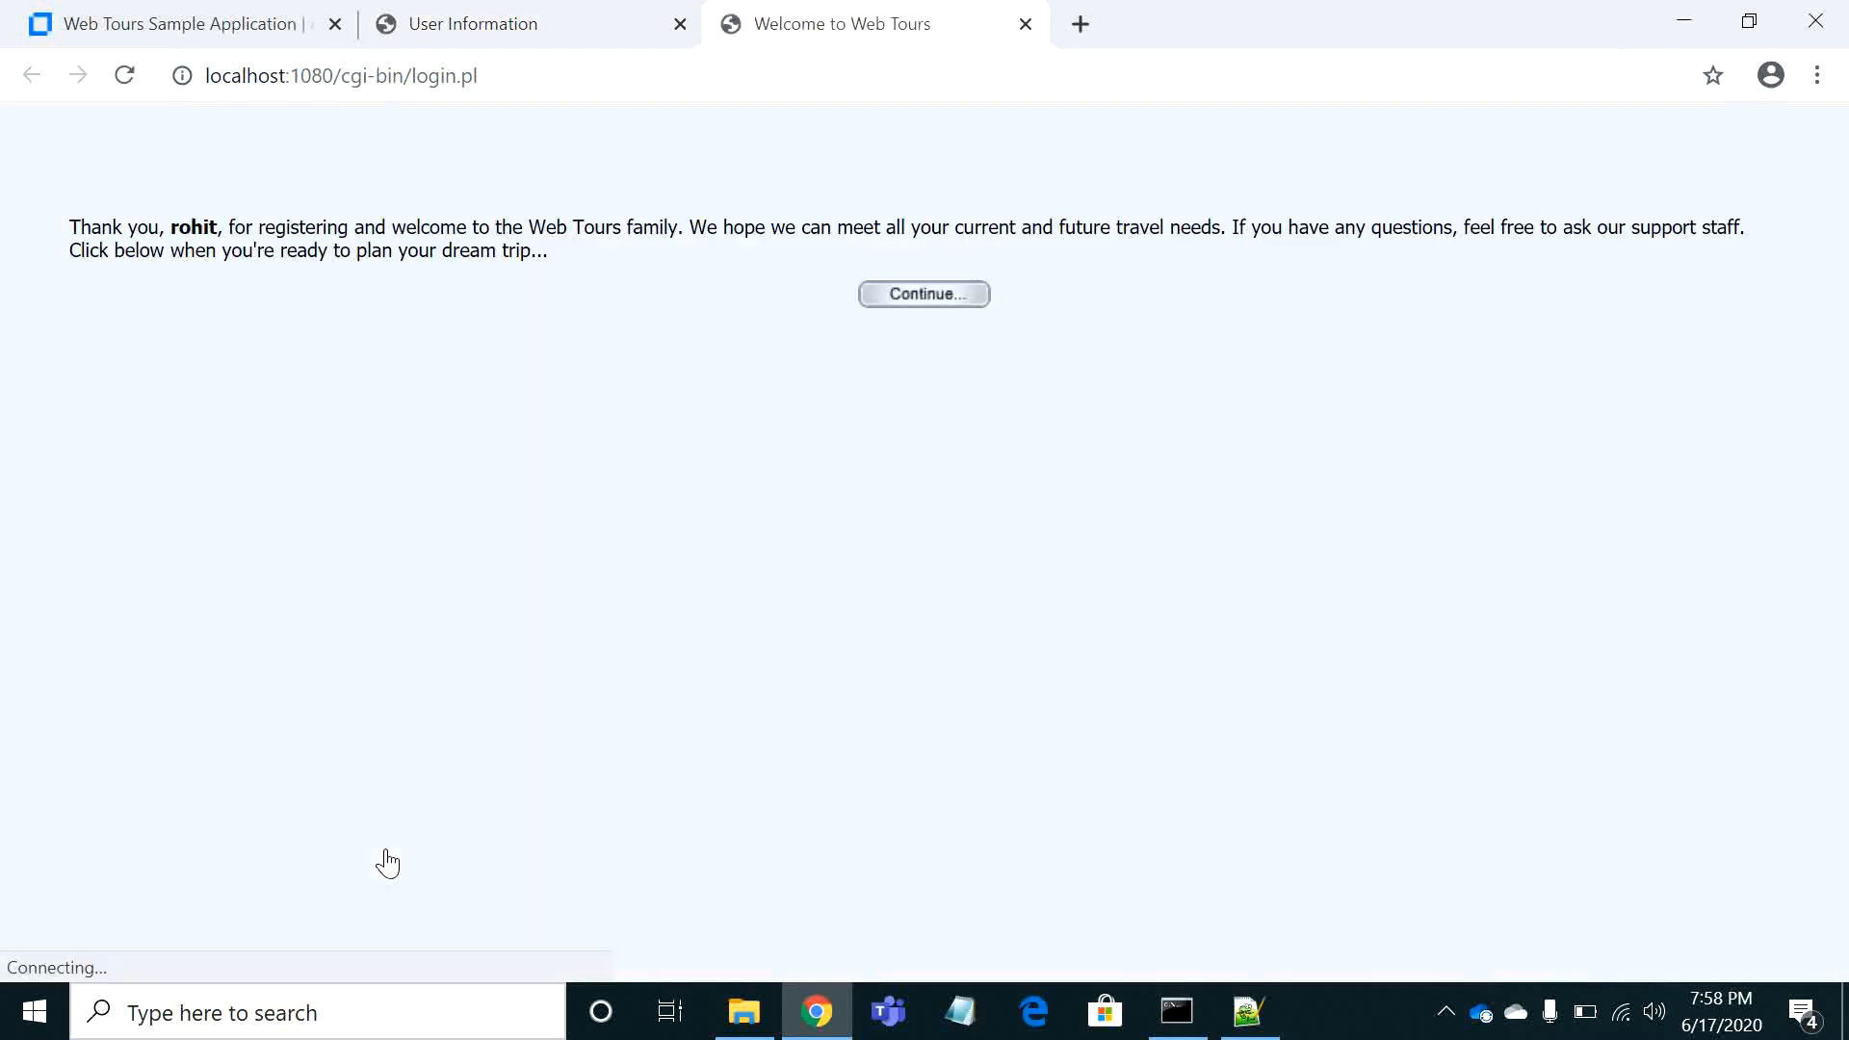
left_click(943, 308)
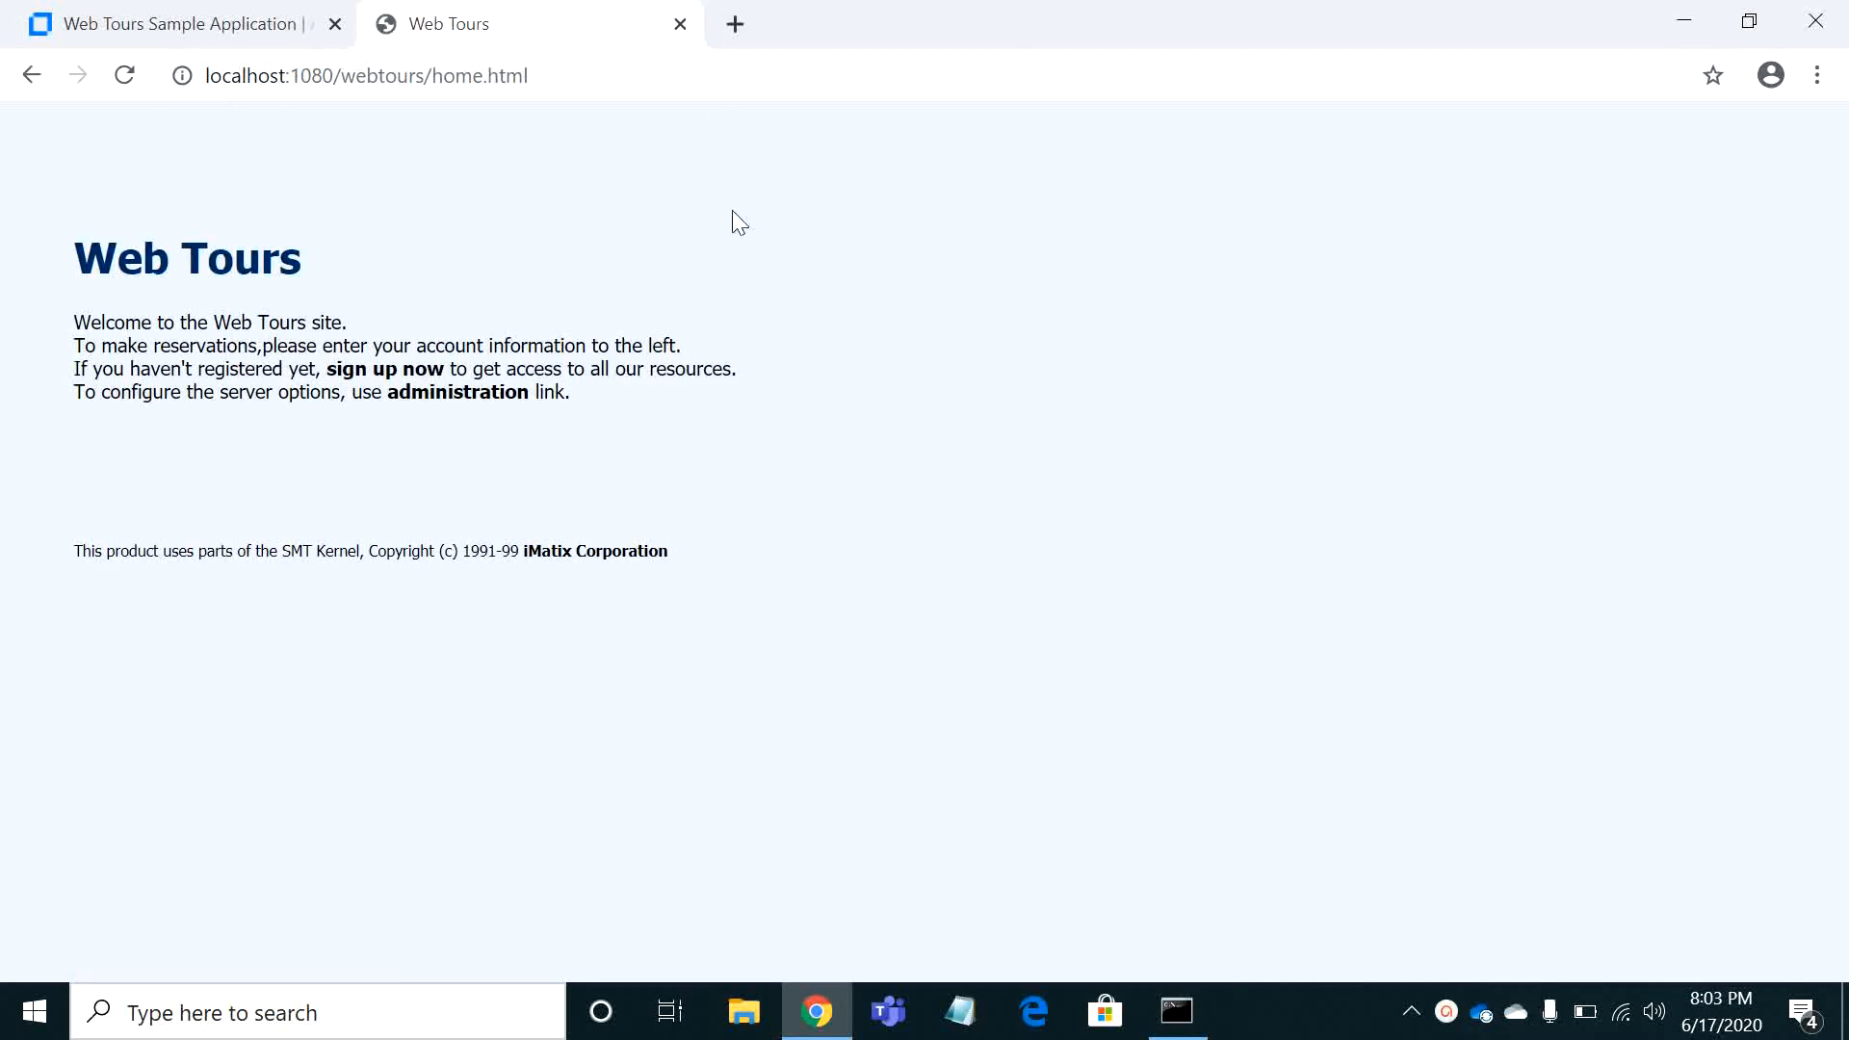
Change the page address to localhost:1080/webtours/index.htm and load it
left_click(649, 85)
left_click(649, 84)
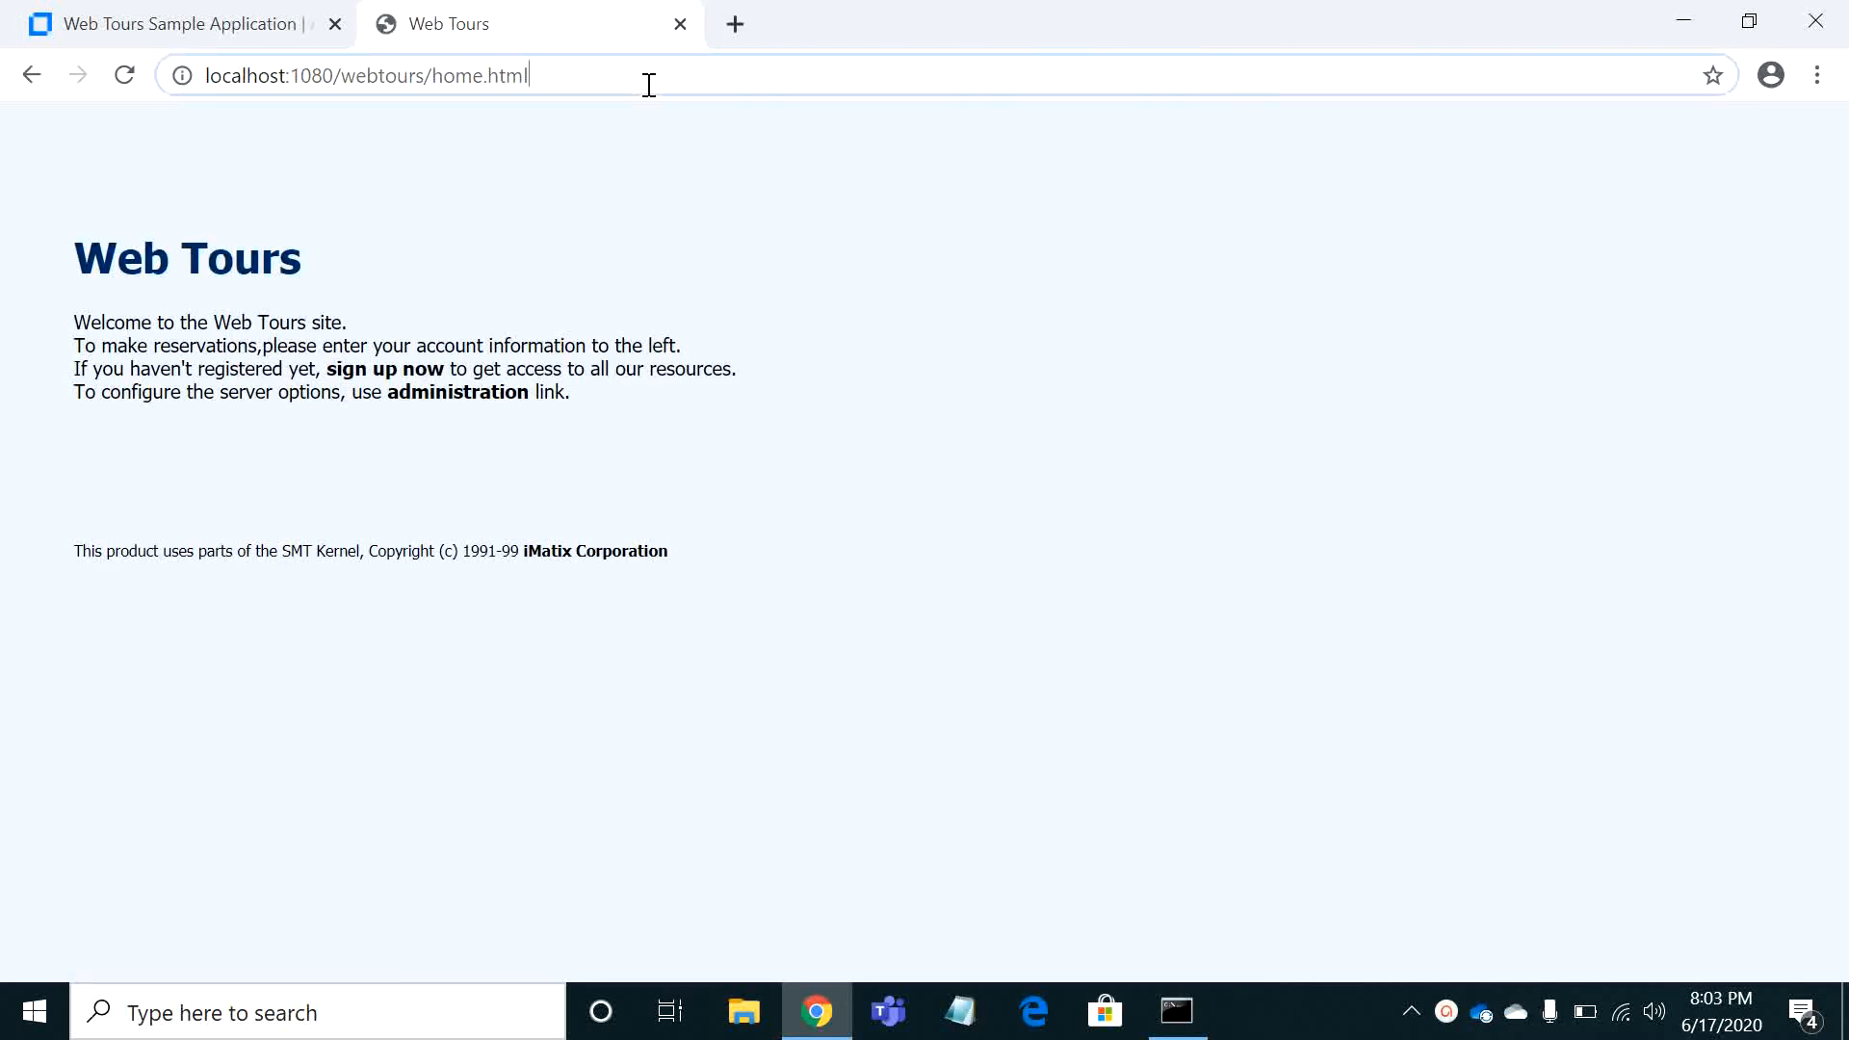
key("BackSpace")
key("BackSpace")
key("BackSpace")
key("BackSpace")
key("BackSpace")
key("BackSpace")
key("BackSpace")
key("BackSpace")
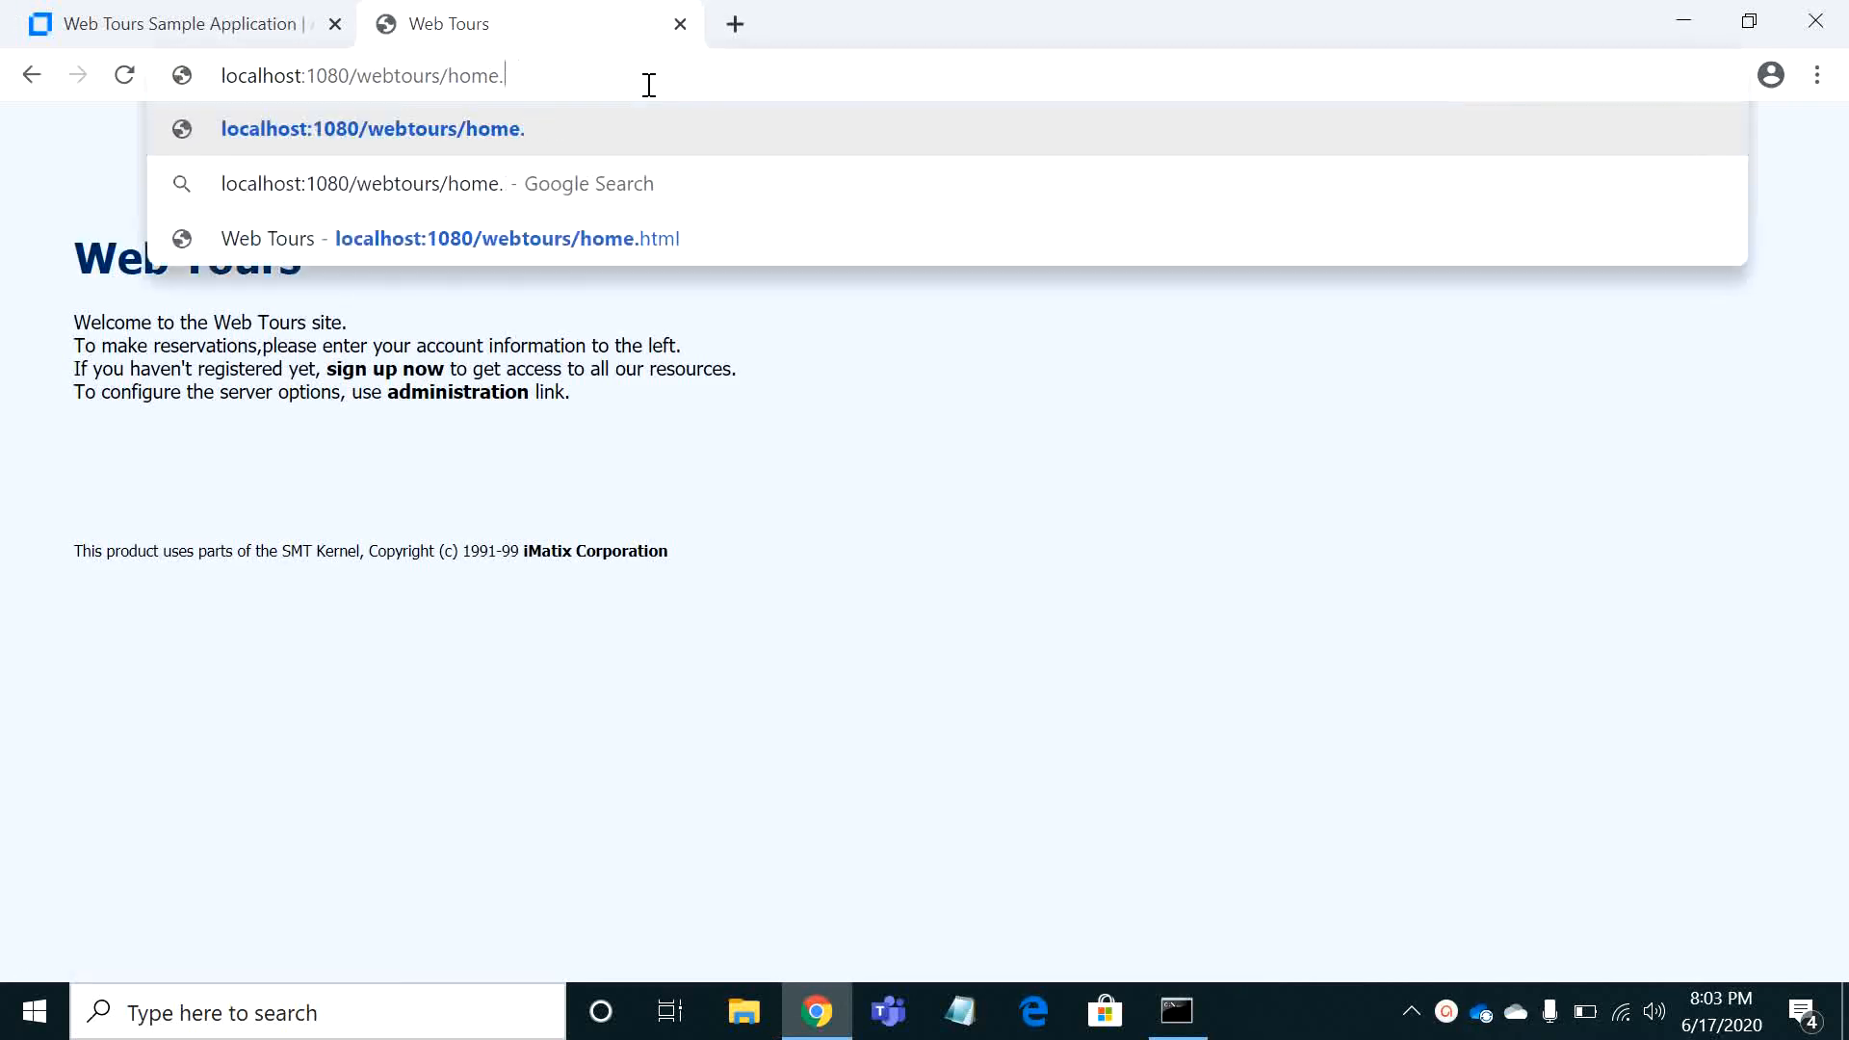
key("BackSpace")
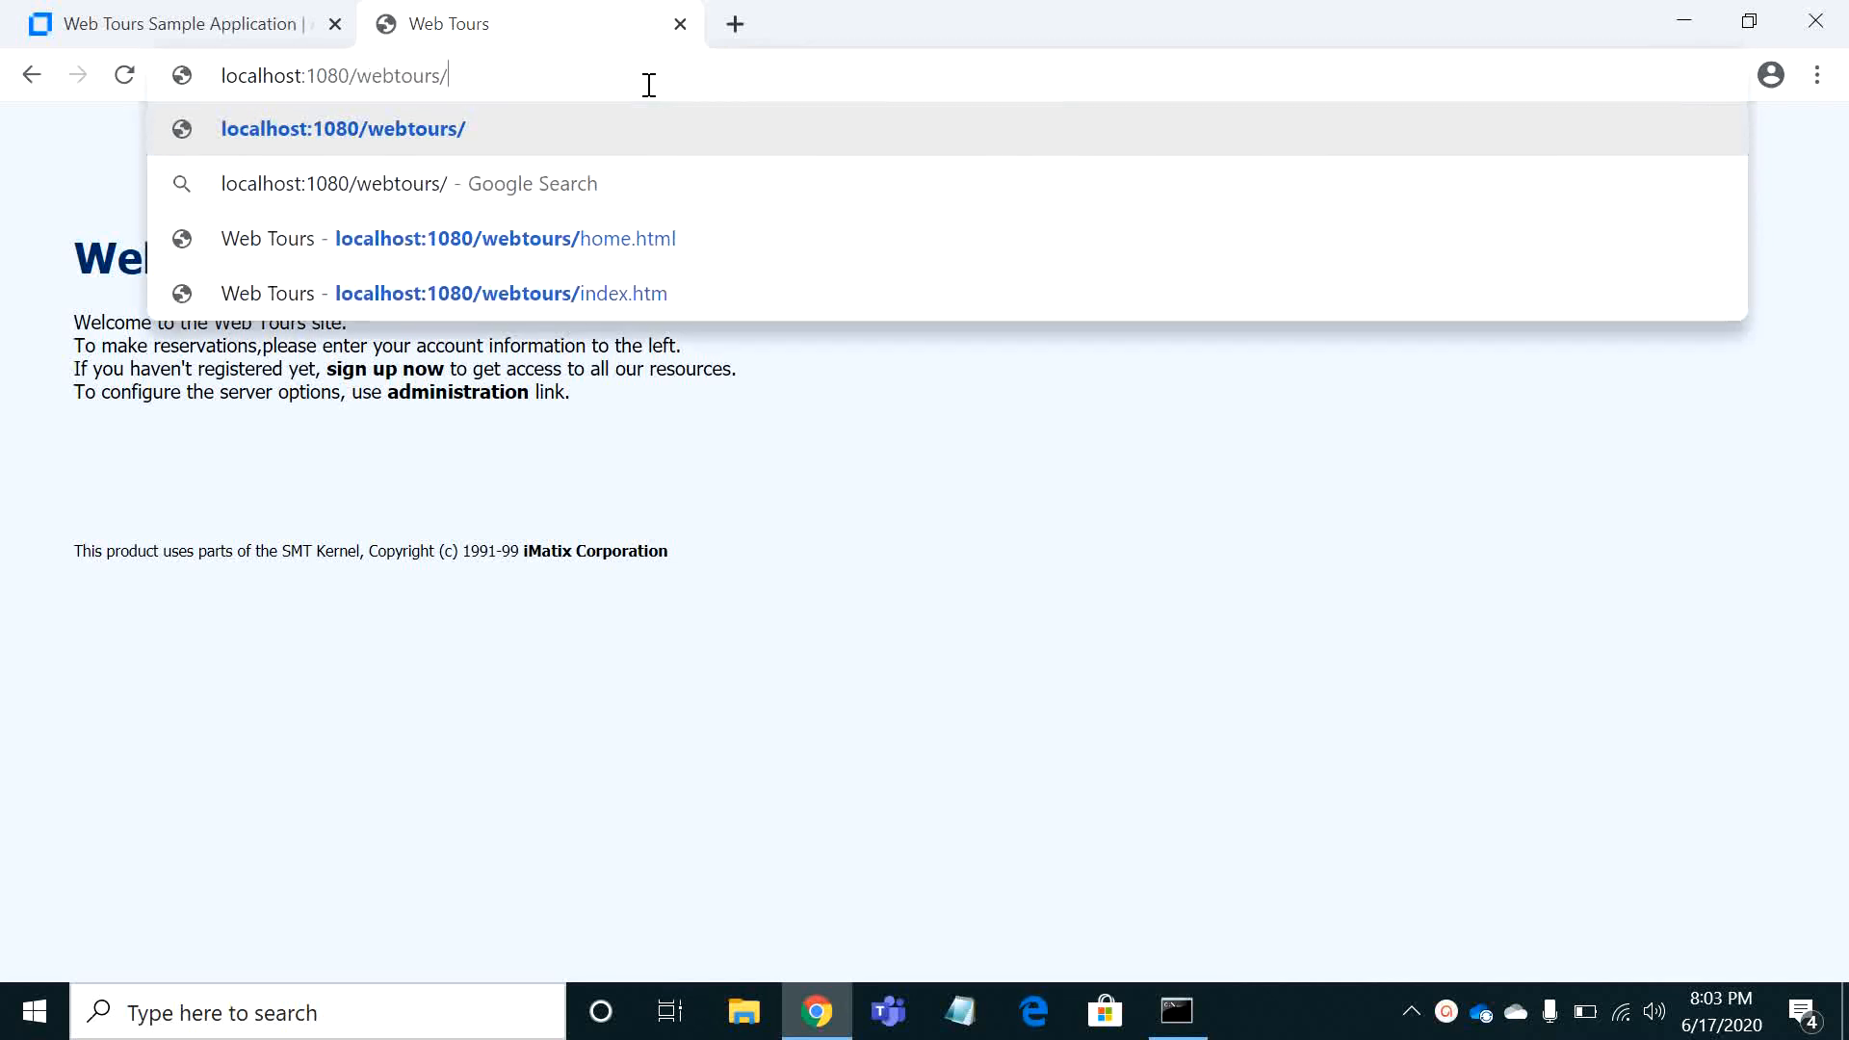
type("index")
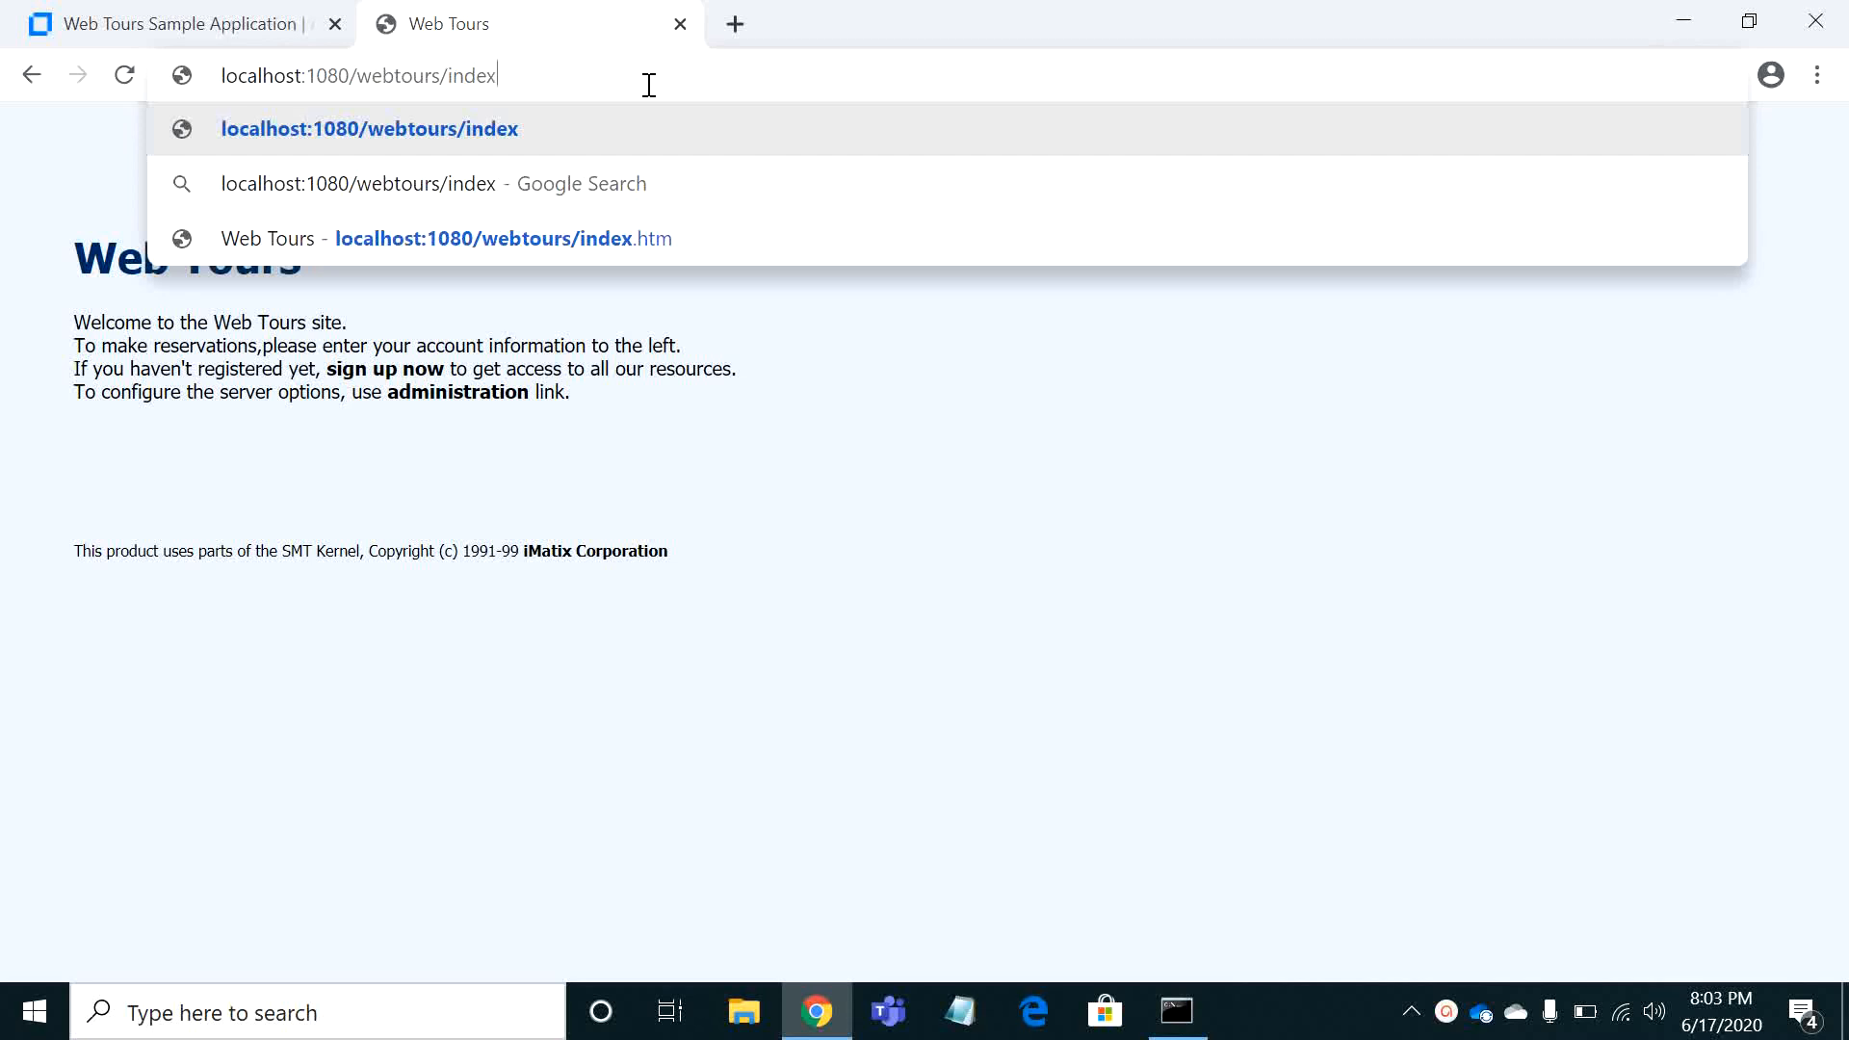
type(".htm")
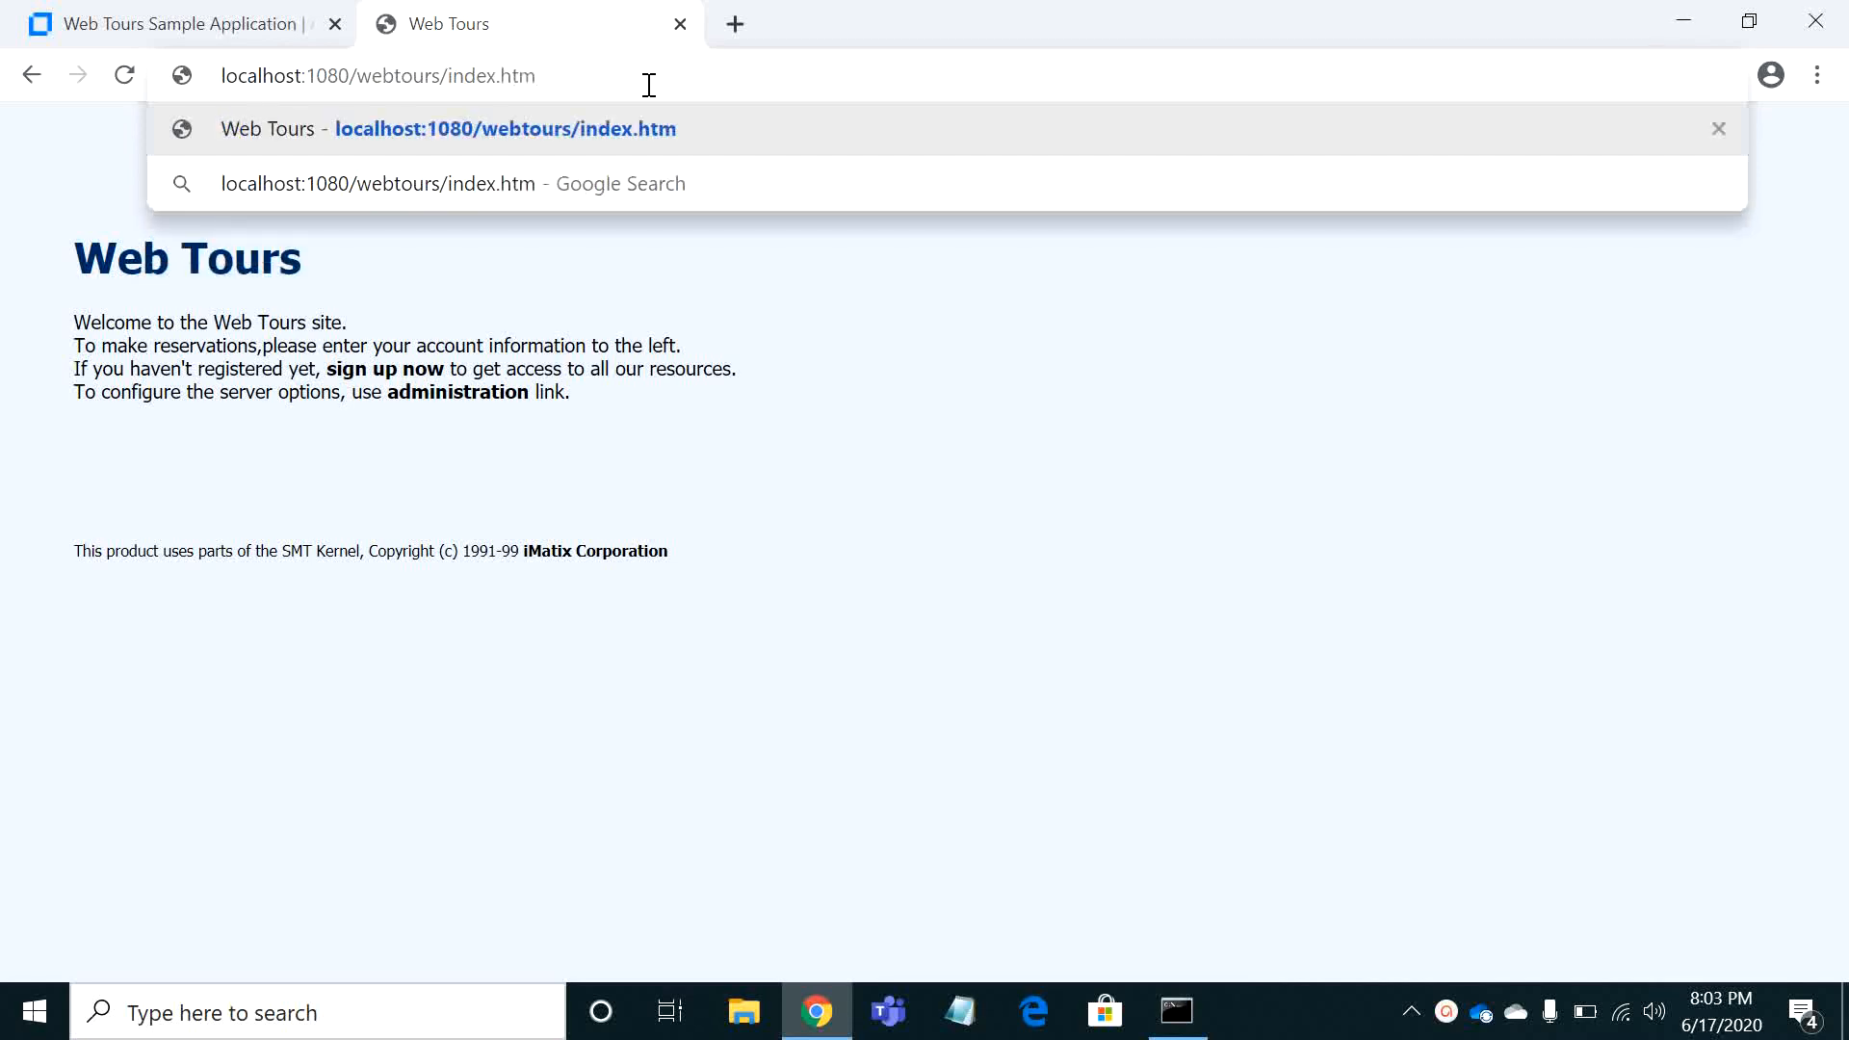
key("Return")
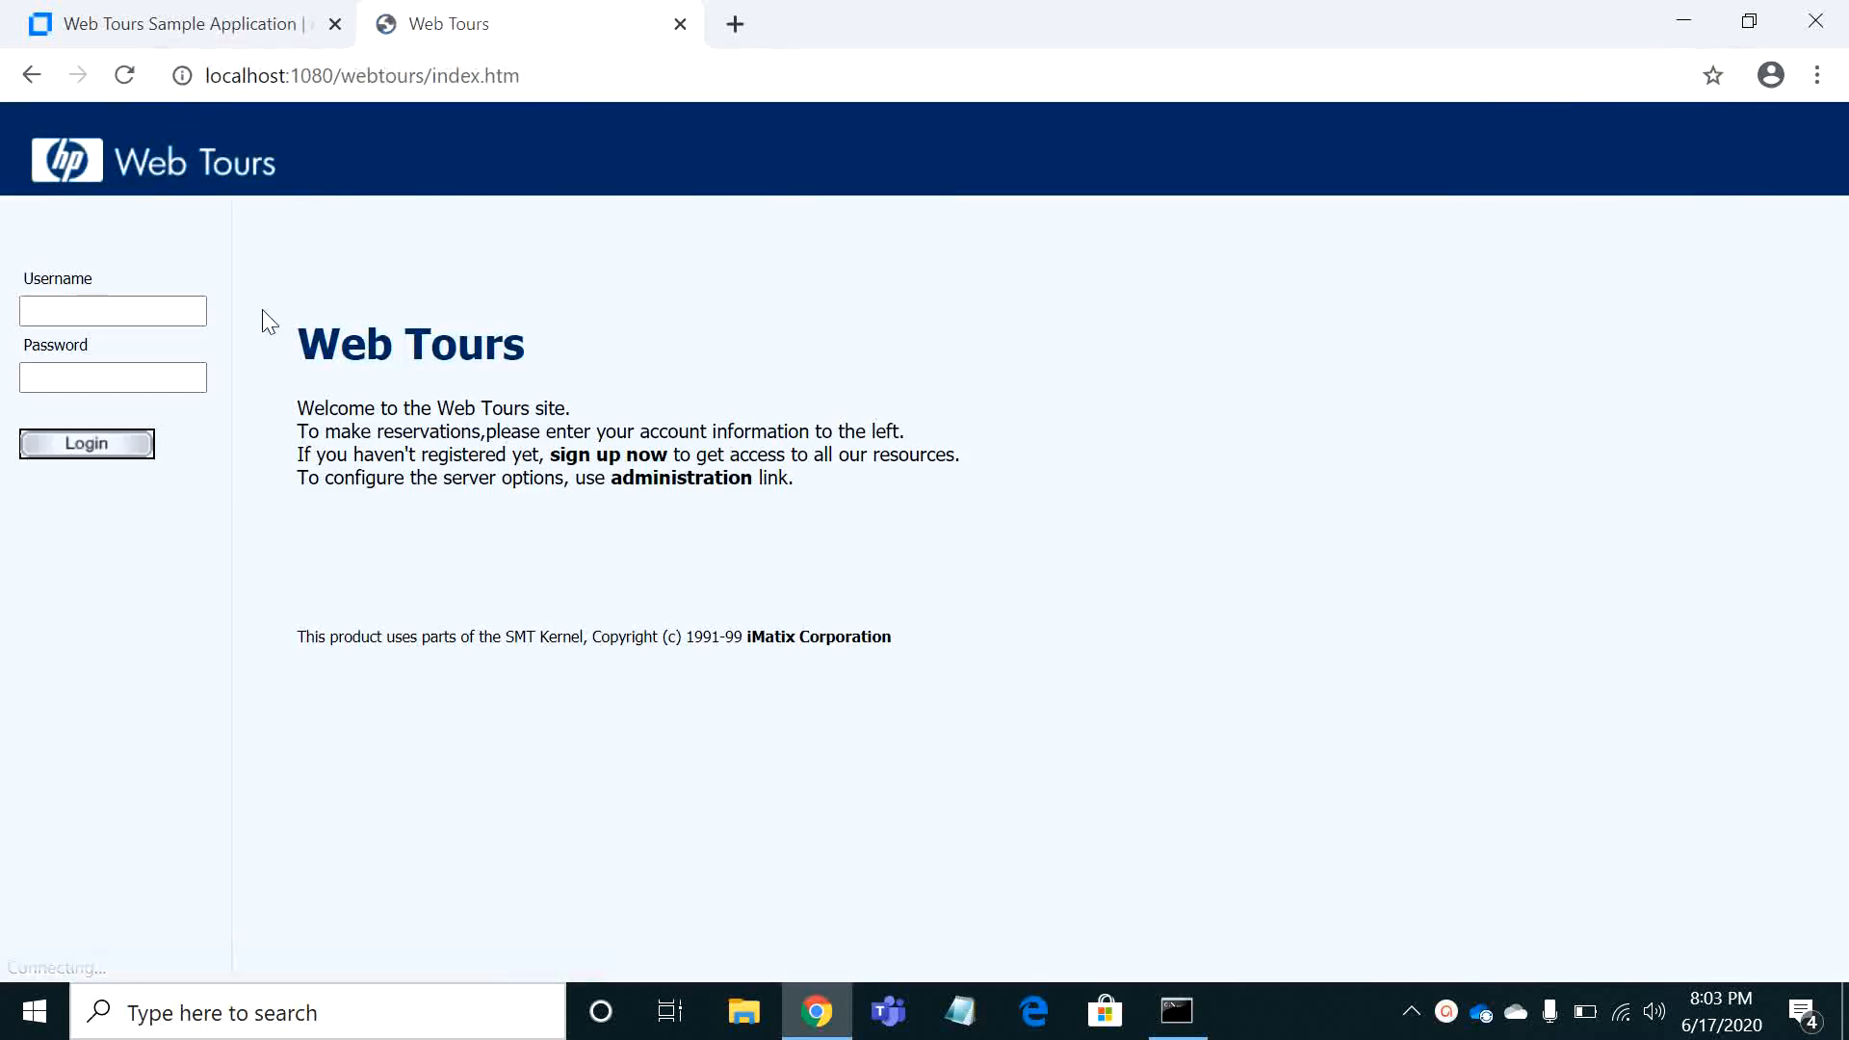
Log in to Web Tours with the sample account's username and password, and decline to save the password in the browser
left_click(173, 311)
type("jojo")
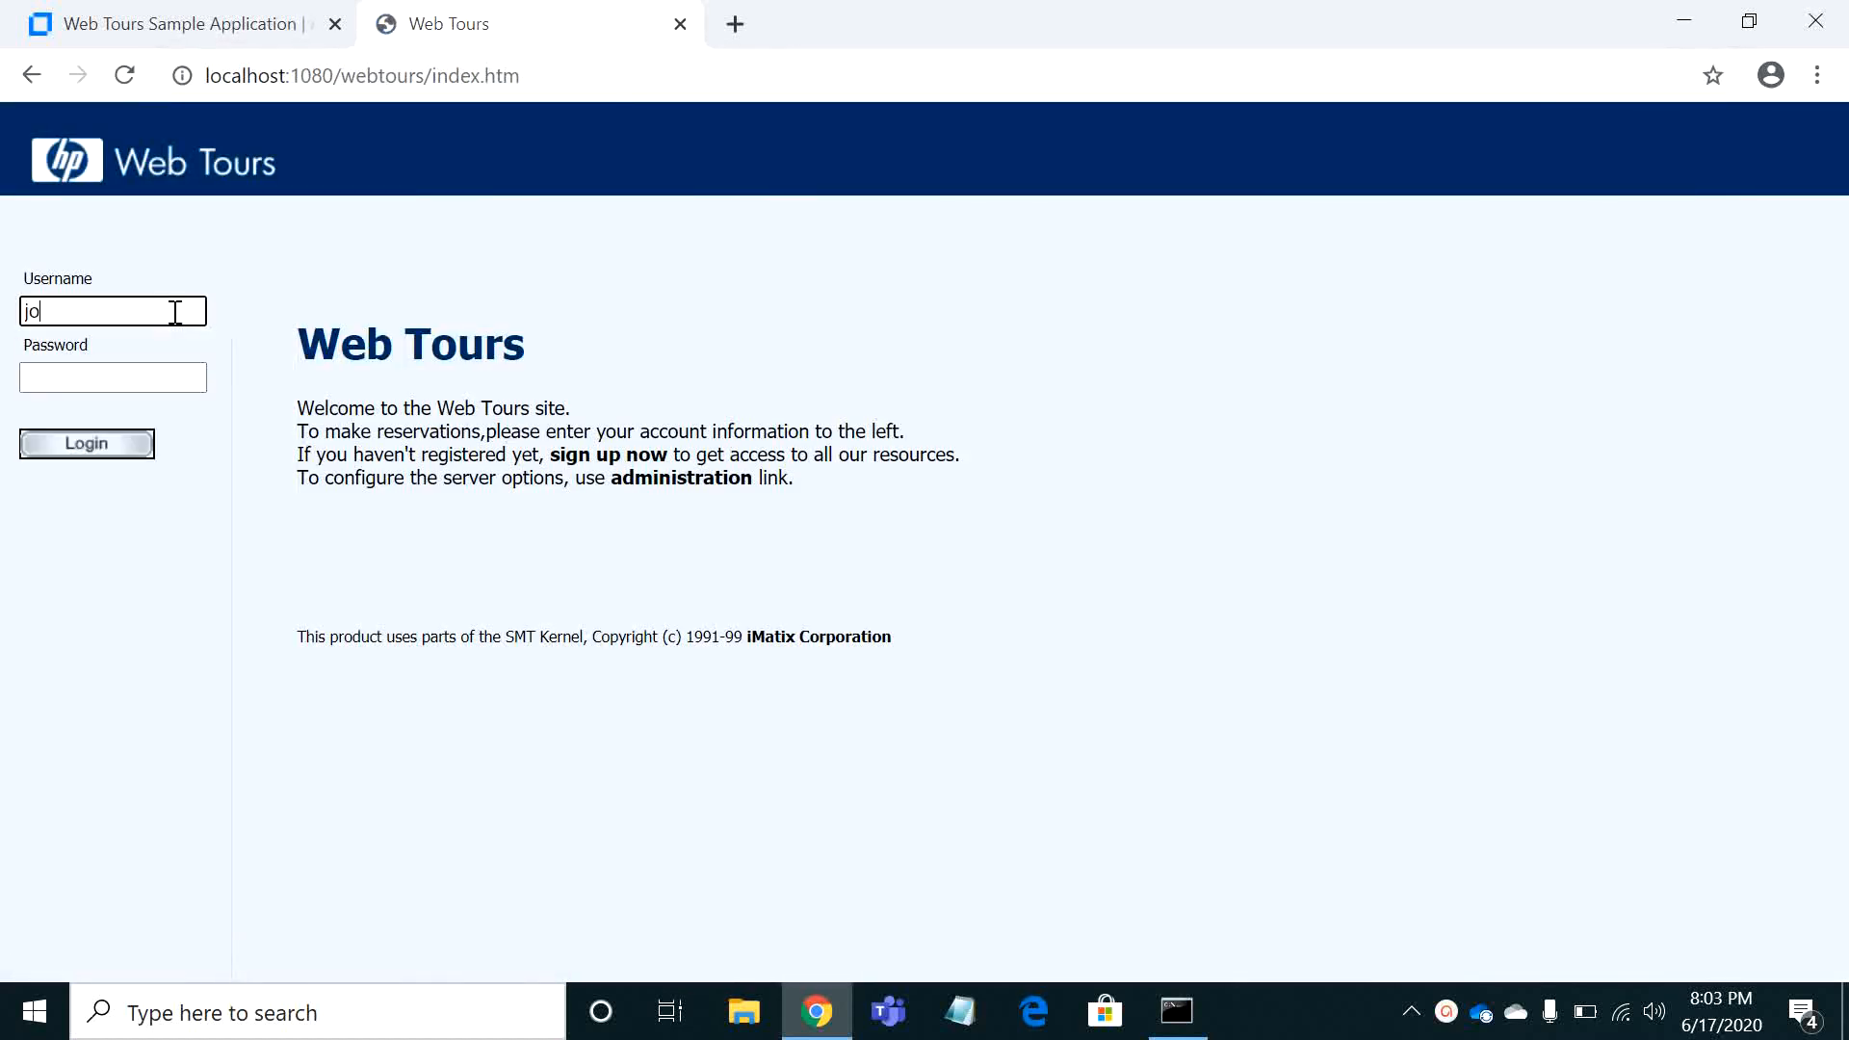
key("Tab")
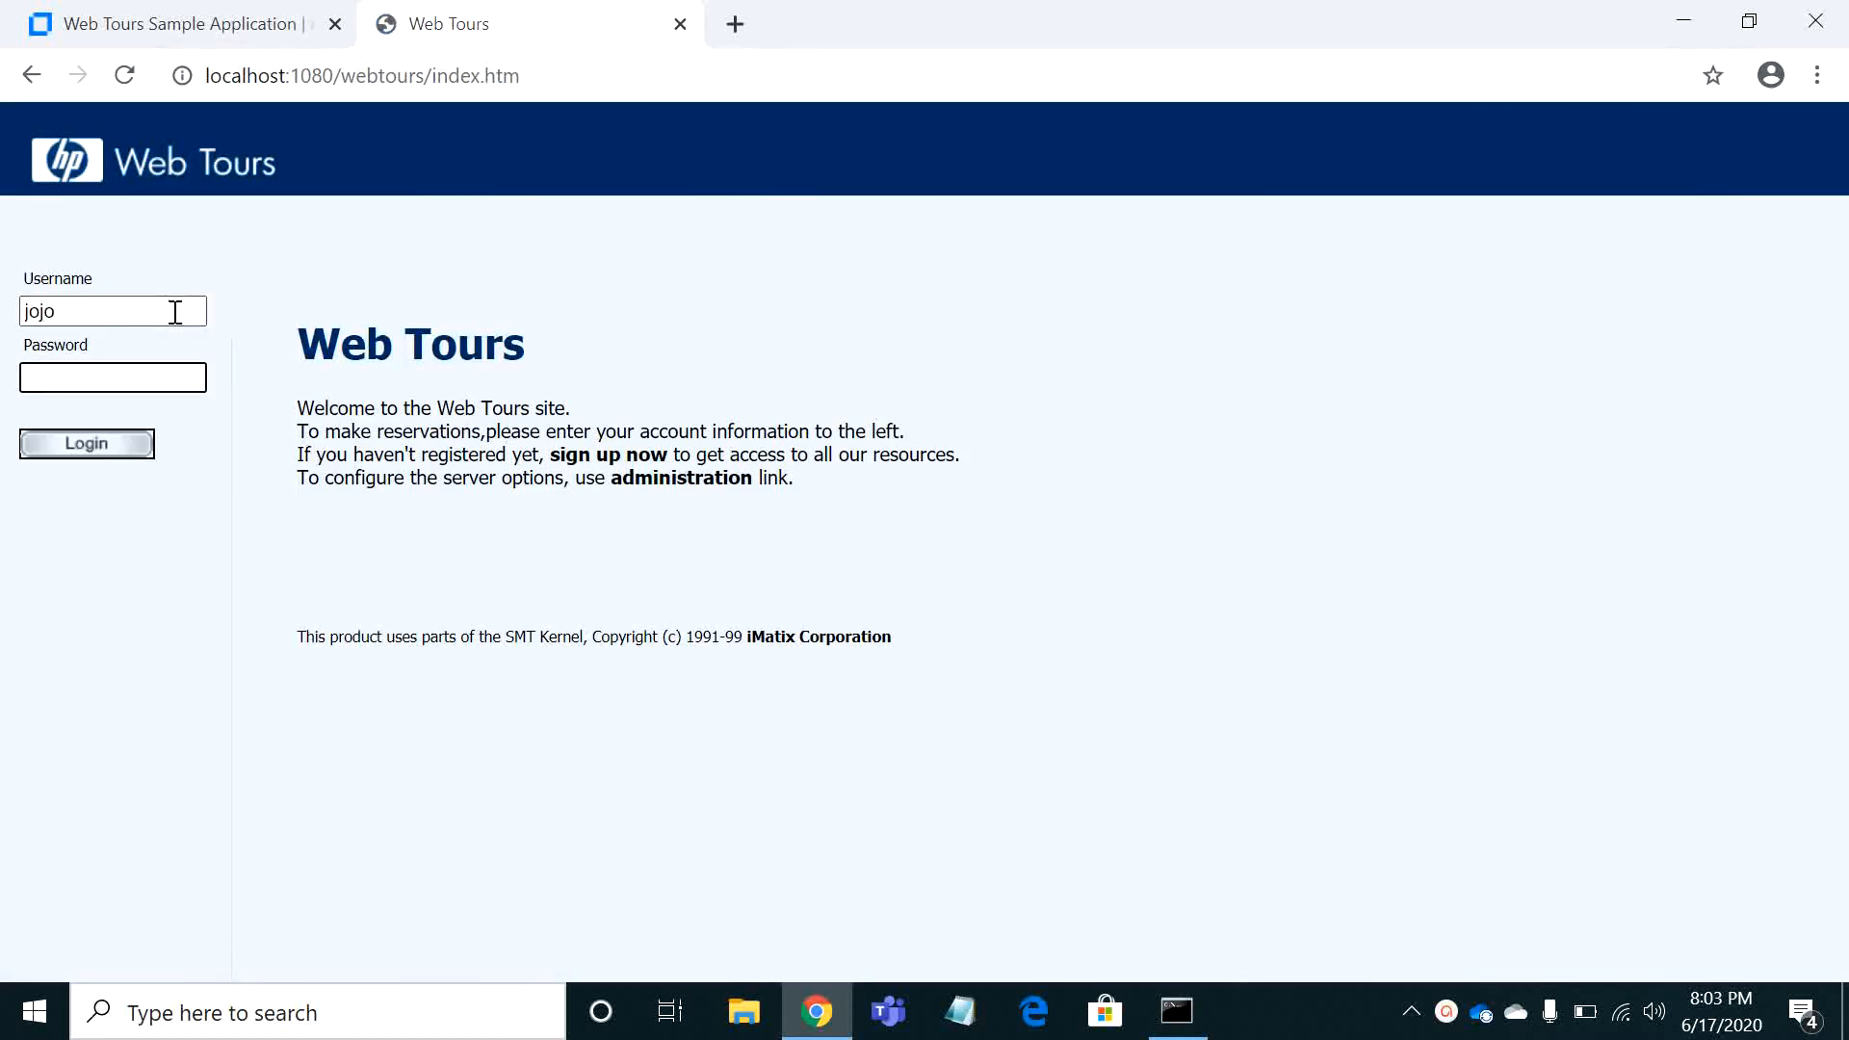
type("bean")
key("Return")
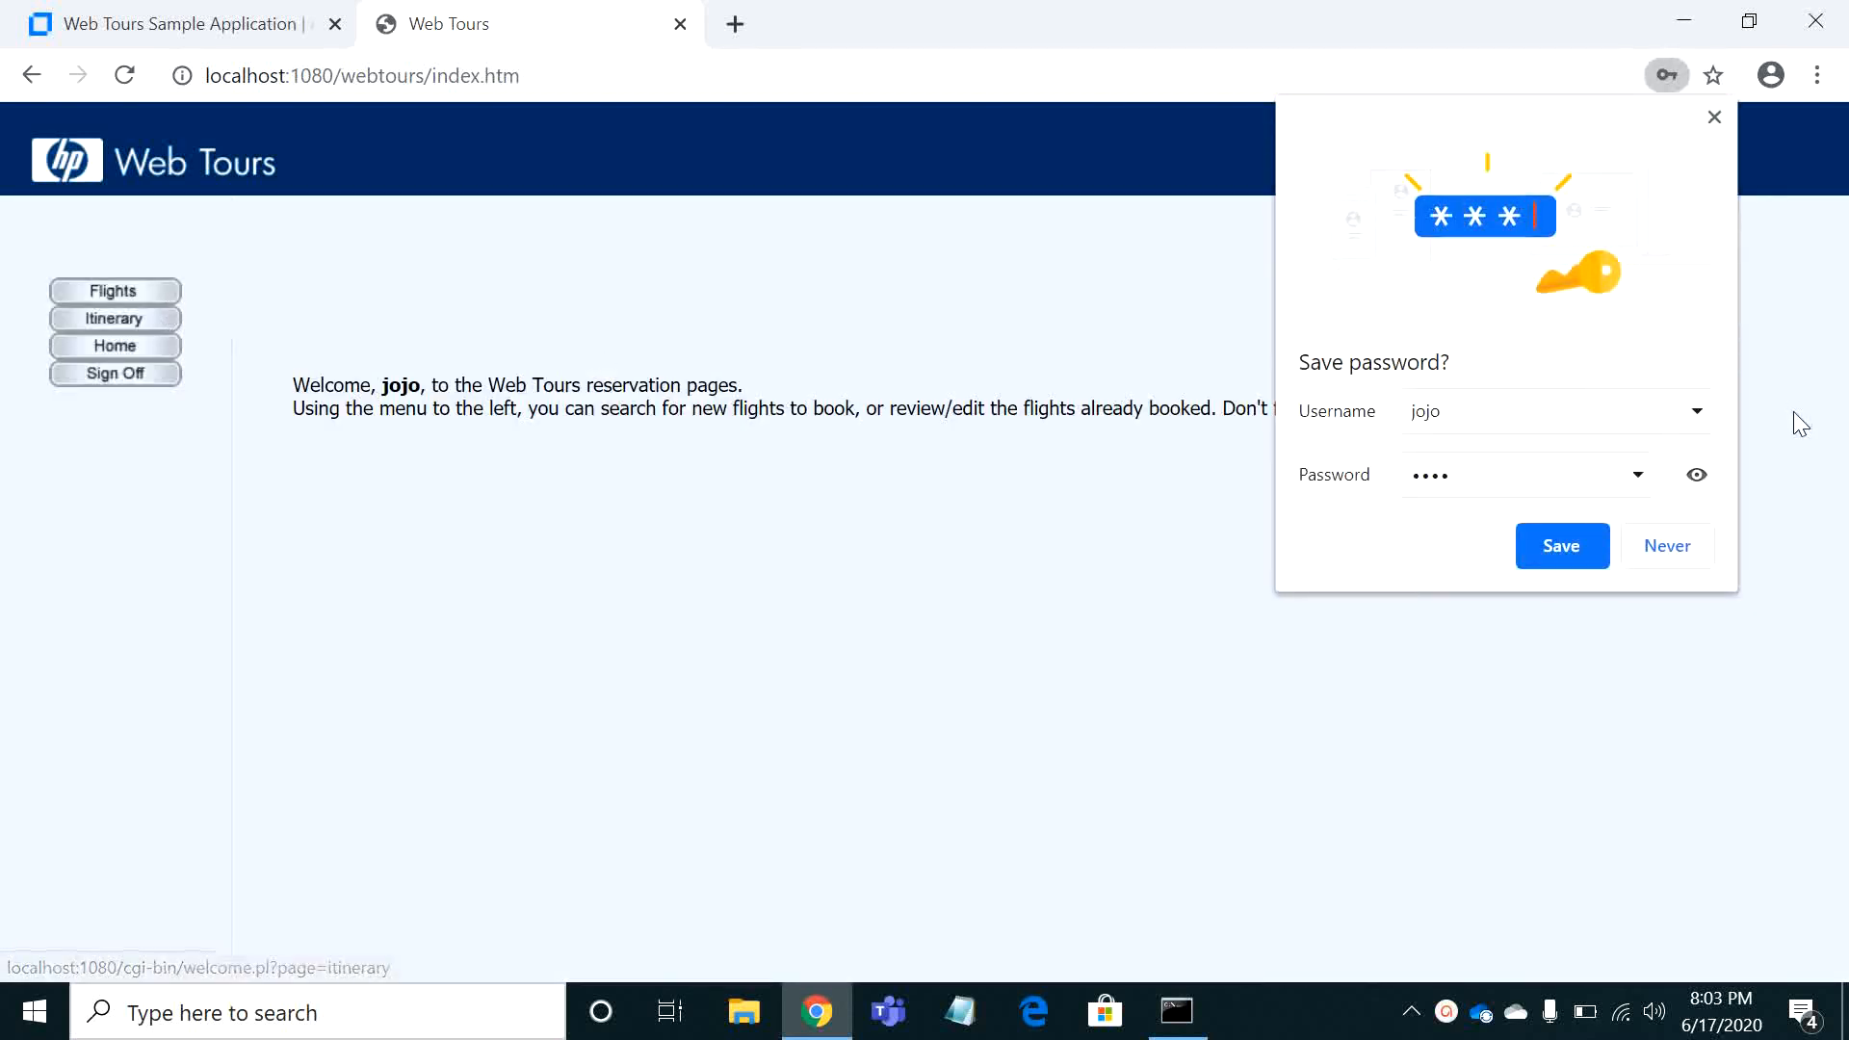
left_click(1669, 549)
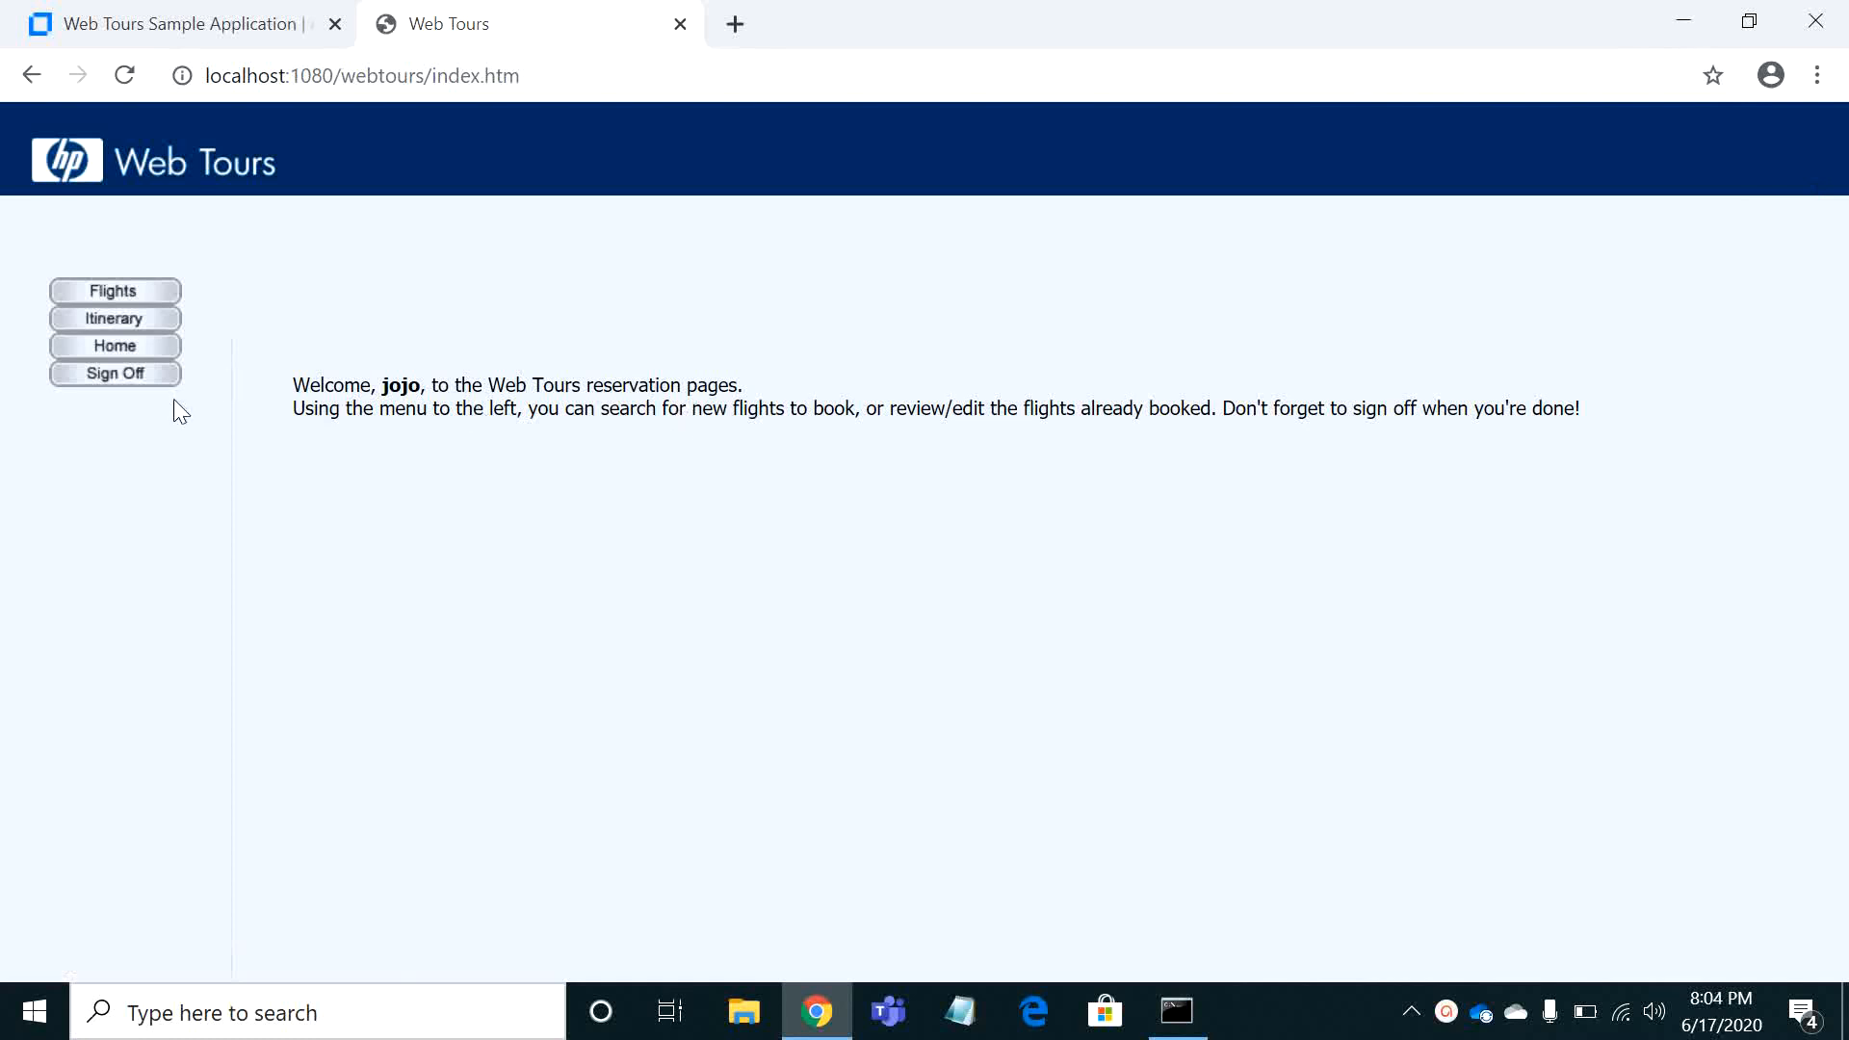
Sign off from Web Tours and switch to the Apache server's command window
left_click(134, 373)
key("alt+Tab")
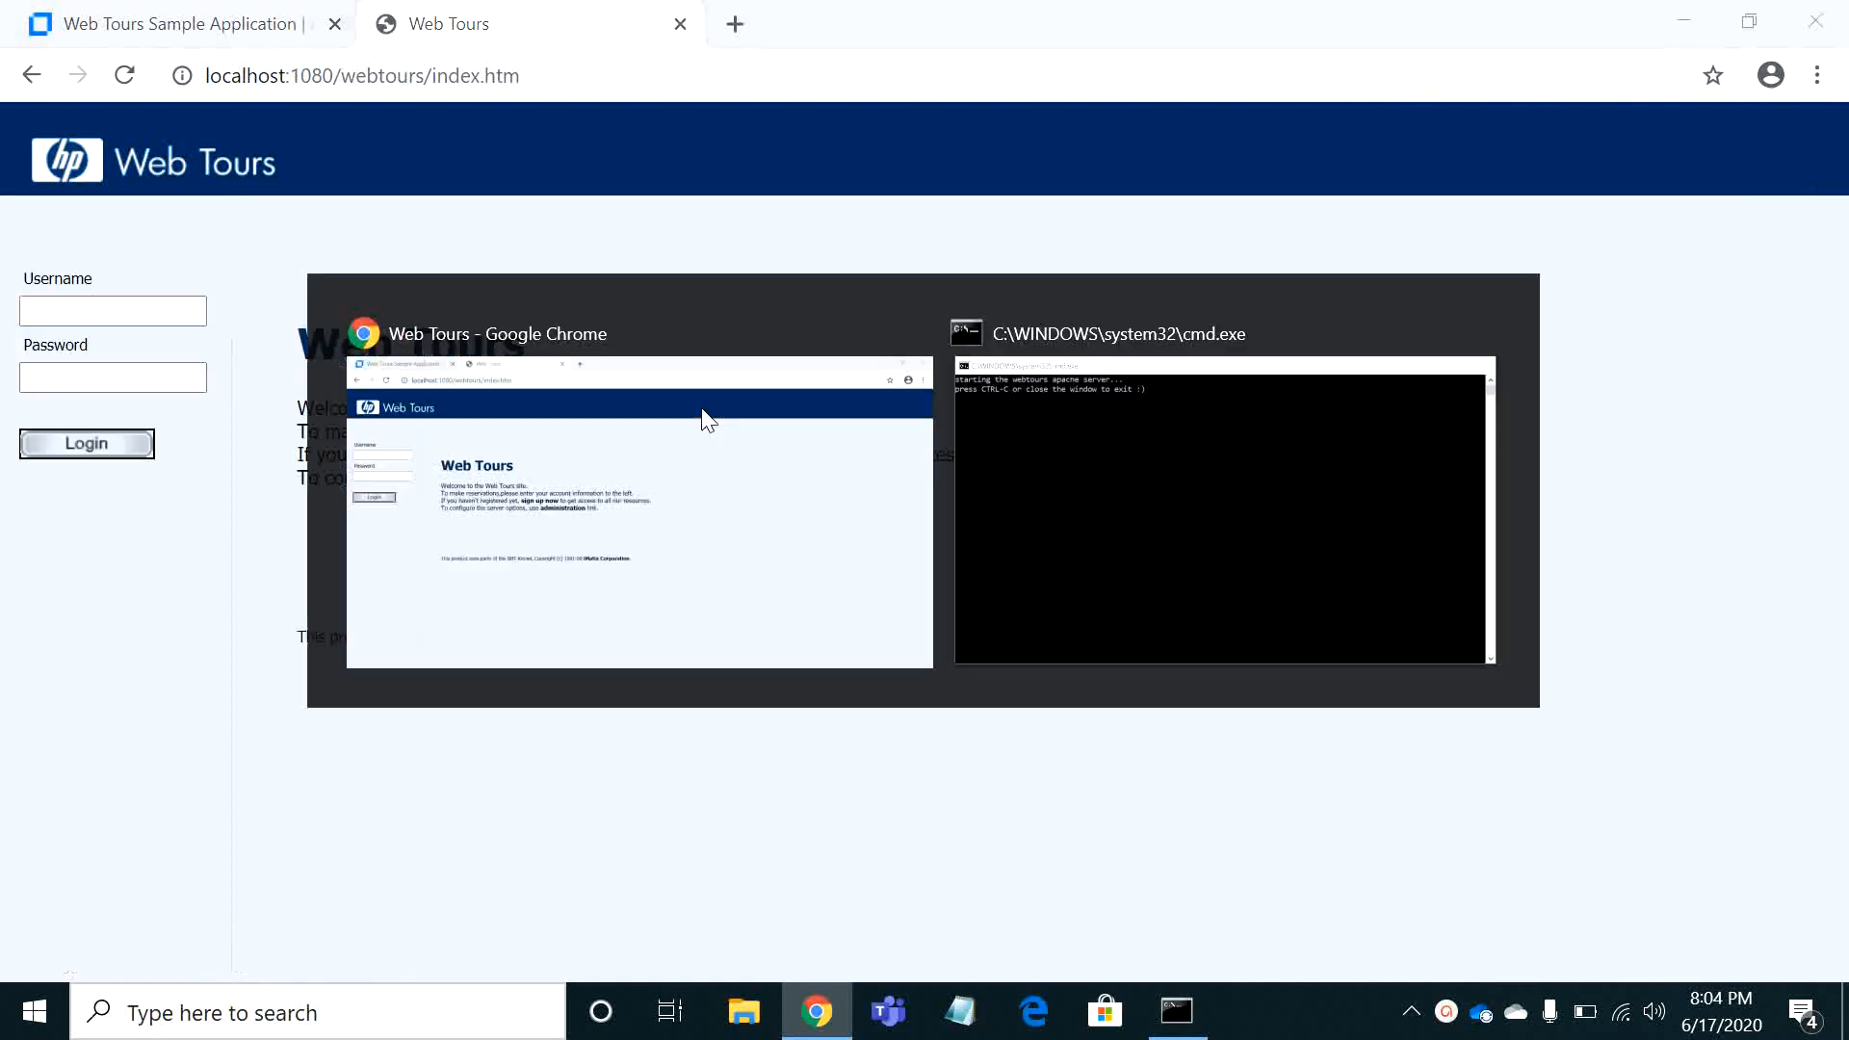
key("alt+Tab")
key("alt+Tab")
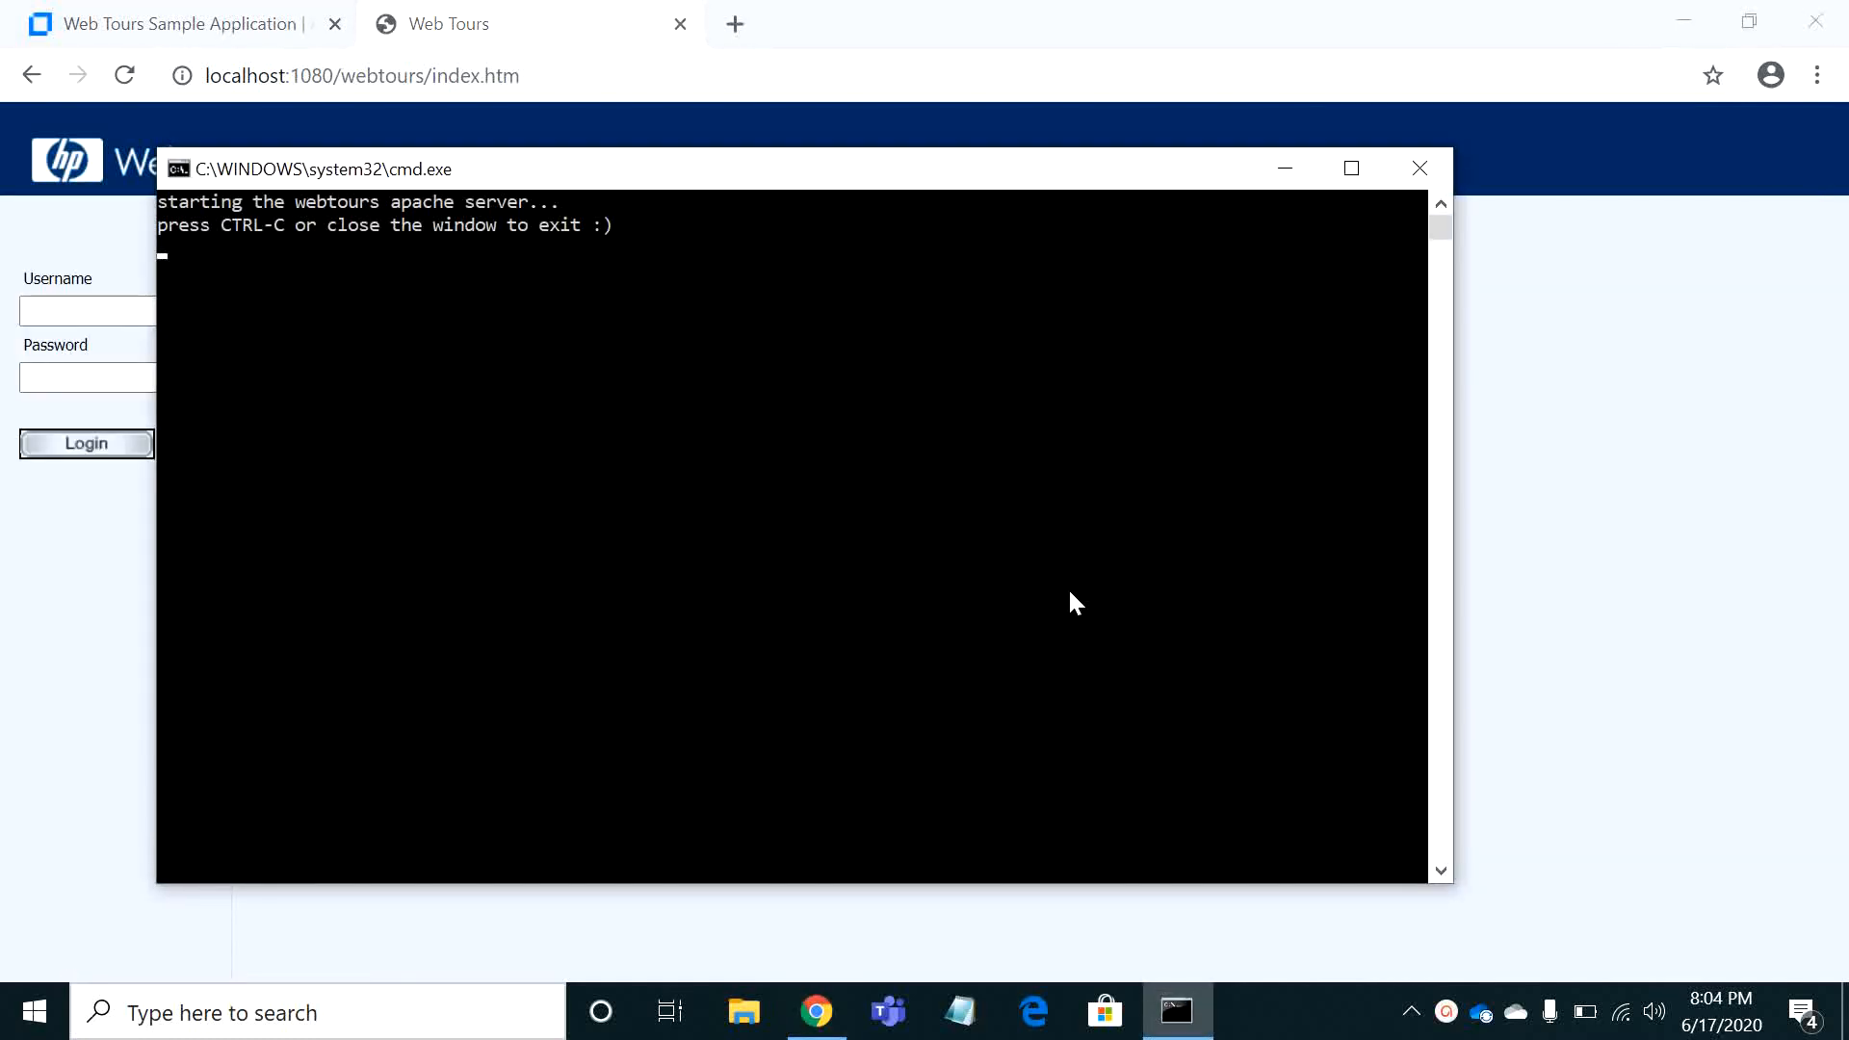